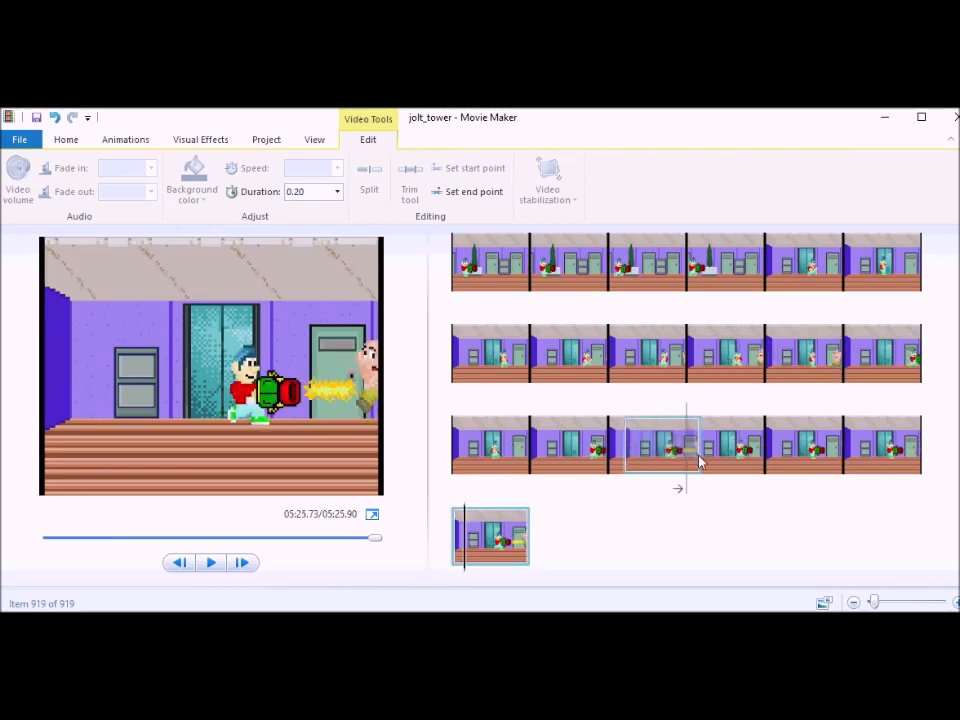
- Reorder the elevator-scene frames so that the boy fires his green pack right after the bald man walks in
drag(648, 460, 930, 304)
drag(815, 274, 587, 365)
click(776, 292)
click(866, 285)
click(512, 355)
click(580, 364)
click(650, 369)
click(720, 373)
click(805, 374)
click(887, 375)
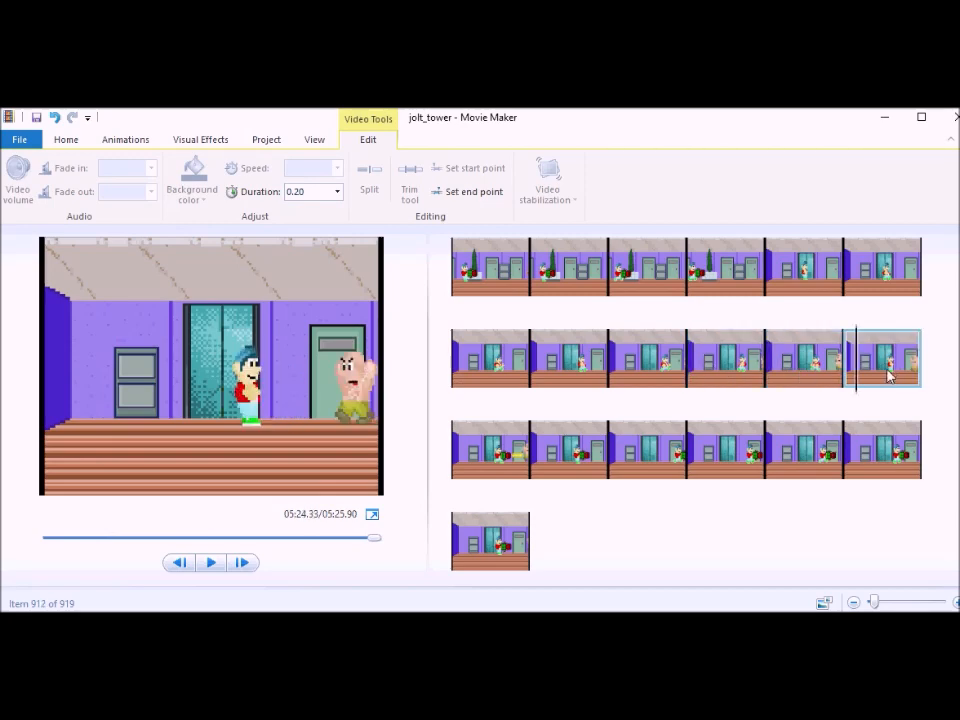
- Arrange the frames after the blast so that the boy with the green pack walks rightward in sequence out of the scene
click(493, 458)
click(568, 459)
click(645, 459)
click(722, 459)
drag(494, 540, 610, 464)
drag(556, 534, 805, 470)
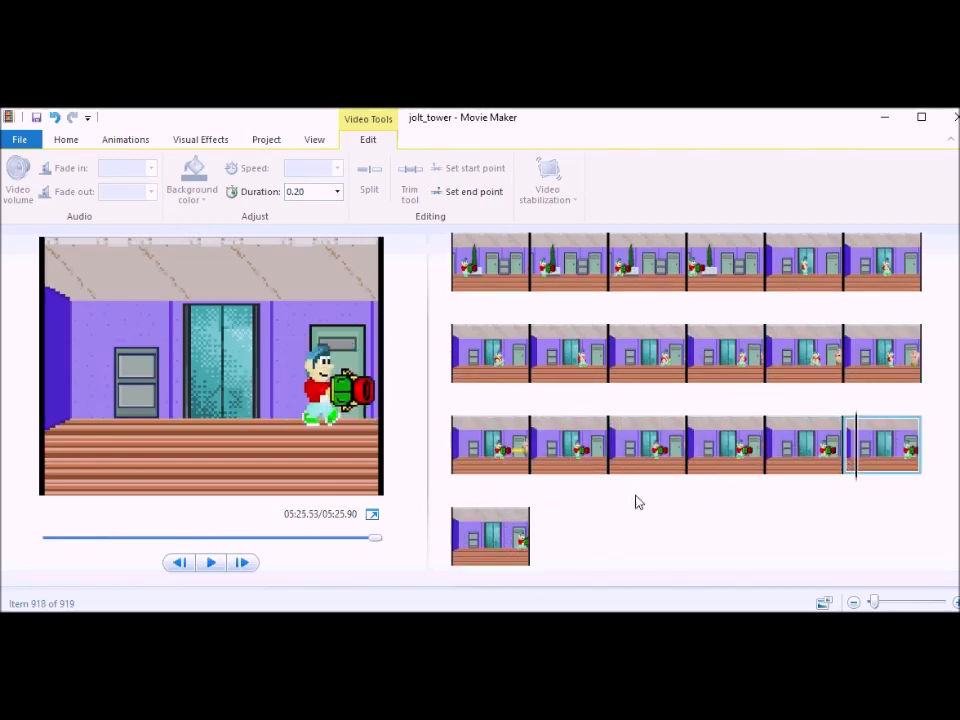
click(508, 532)
- Move the whole block of elevator-scene frames, through the last frame, to an earlier point in the storyboard
click(806, 270)
shift+click(505, 542)
drag(795, 322, 541, 307)
scroll(589, 362, down, 15)
- Reorder the final plant-corridor frames so that the boy walks in and the pig-faced man enters and stops
drag(480, 544, 540, 445)
drag(499, 538, 615, 445)
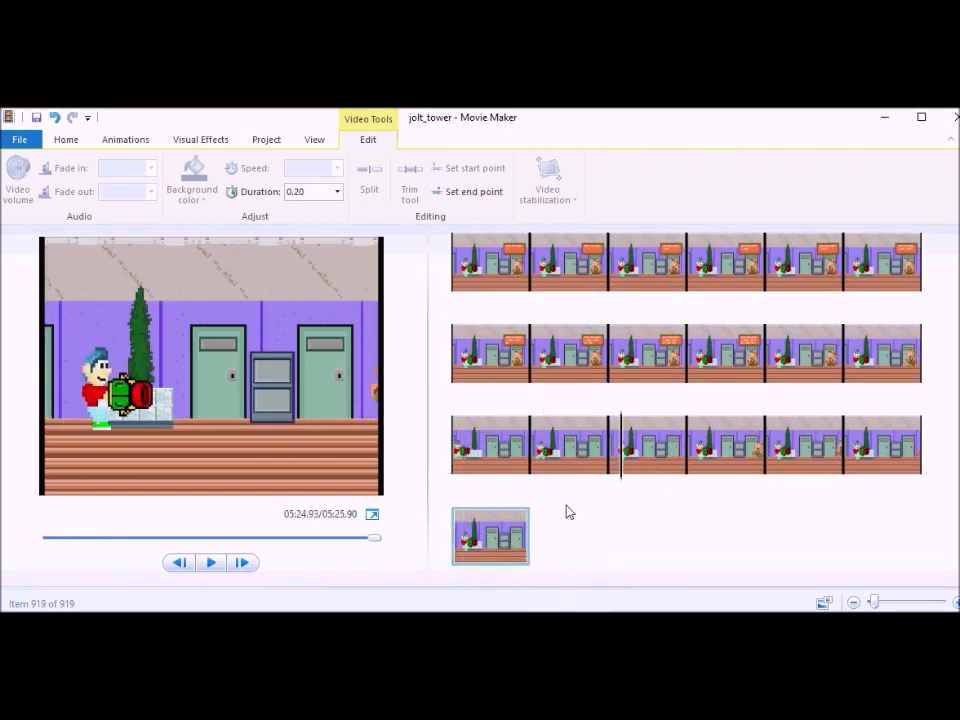
drag(516, 543, 843, 445)
click(500, 540)
drag(891, 358, 510, 540)
- Move the block of eighteen orange-sign dialogue frames to the end, after the pig-faced man's entrance
scroll(630, 343, up, 3)
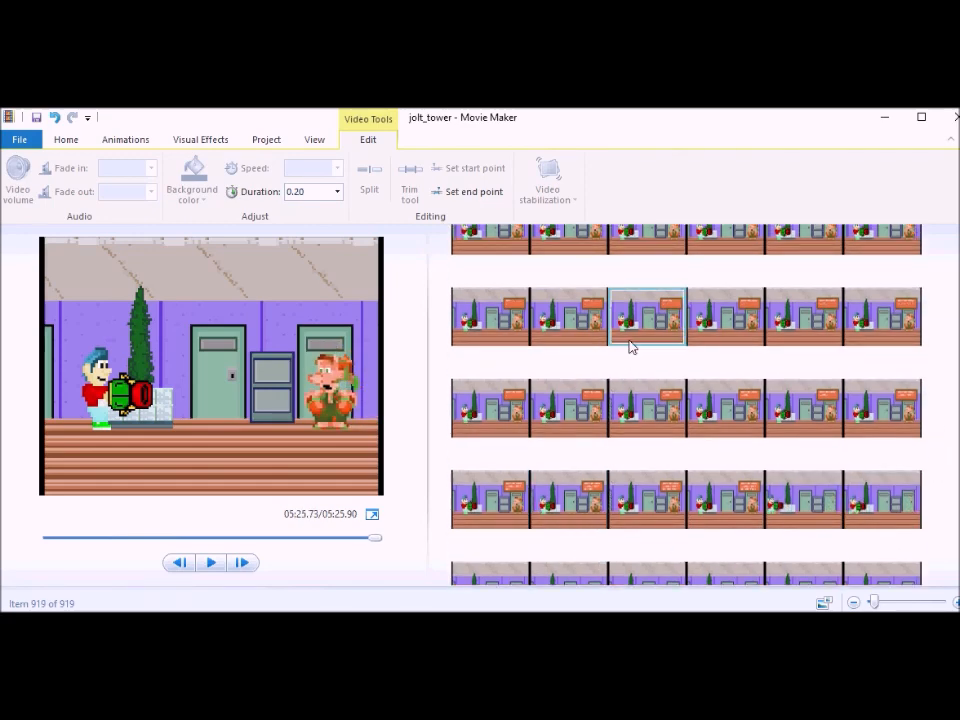
click(700, 365)
shift+click(810, 519)
drag(810, 519, 556, 565)
- Move the twelve "DO YOU KNOW WHERE THAT JAN-EE-TOR FELLA IS??" frames to the end of the storyboard
scroll(570, 520, up, 3)
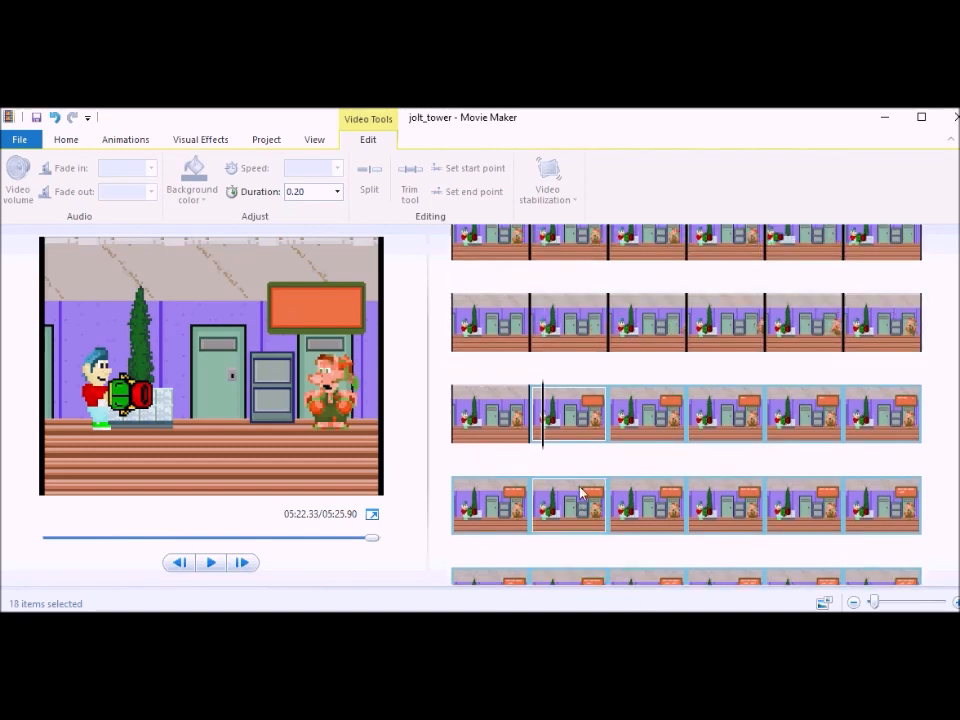
scroll(660, 300, up, 4)
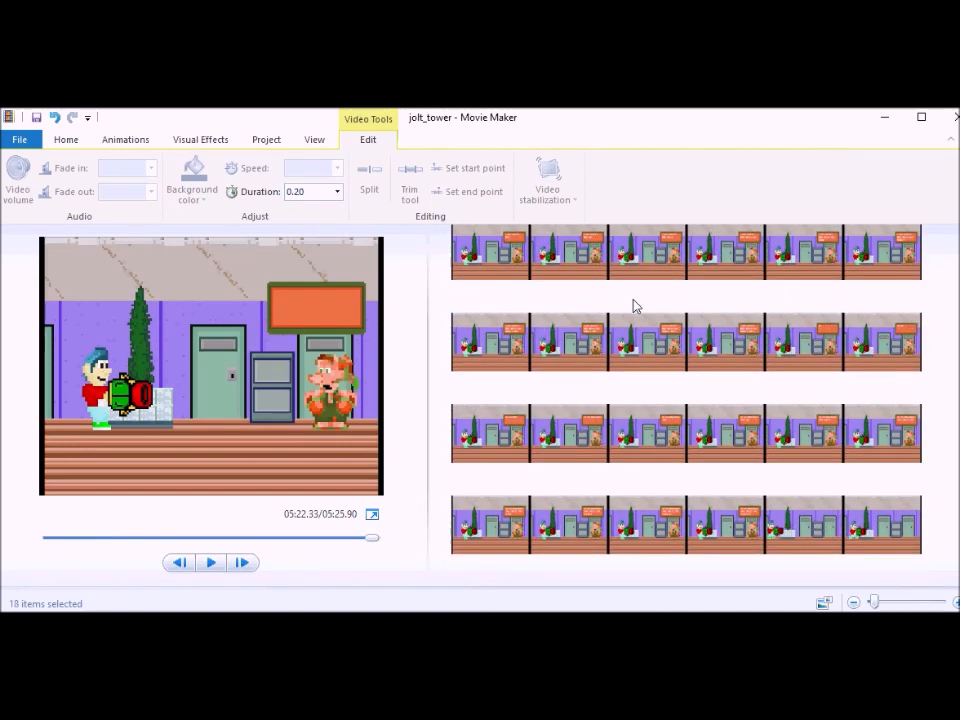
click(783, 344)
shift+click(716, 540)
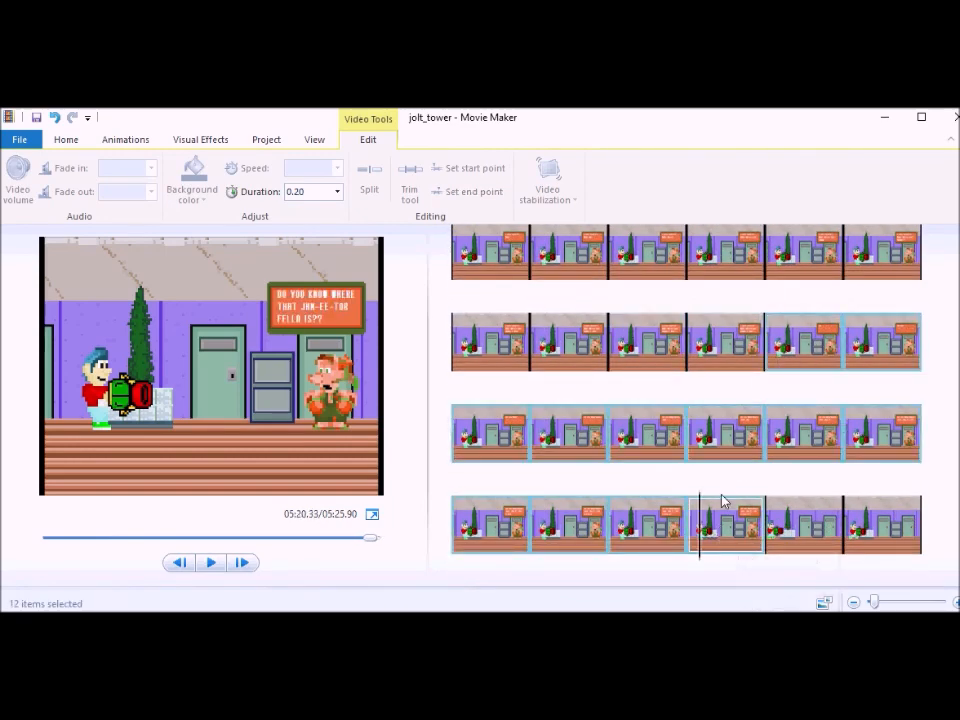
drag(745, 455, 601, 564)
scroll(679, 454, up, 2)
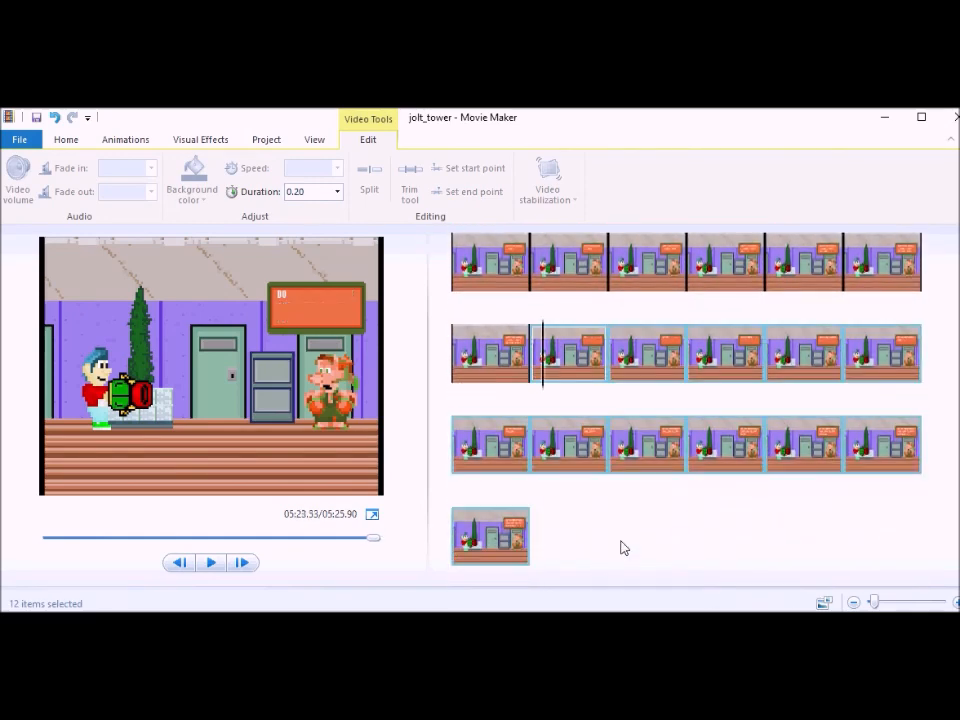
- Insert a copy of the empty orange sign frame at the start of the "DO YOU KNOW WHERE" line
click(574, 386)
scroll(523, 514, down, 2)
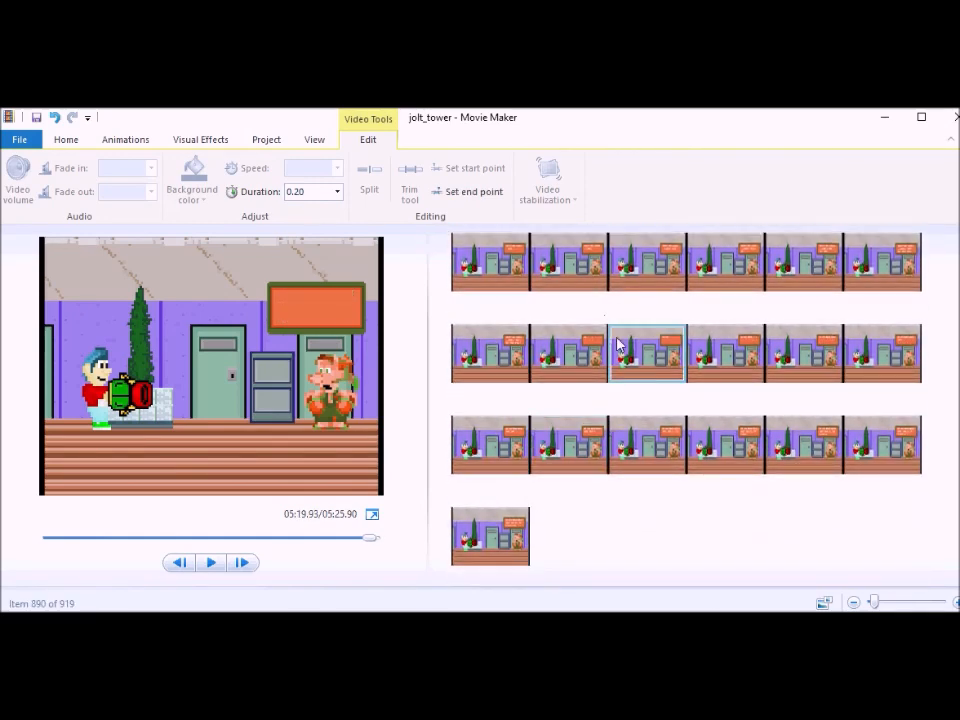
key(ctrl+v)
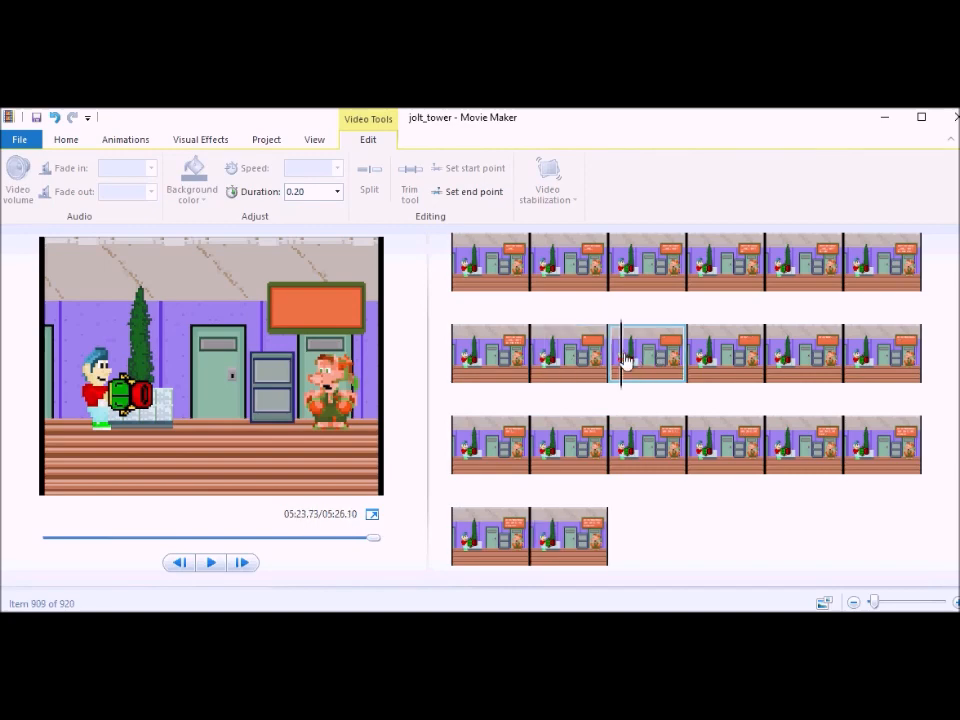
- Move the "I JUST FIGG'R'D WHAT WAS IN THAT SWAMP O' MINE..." frames to the end of the storyboard
scroll(640, 360, up, 2)
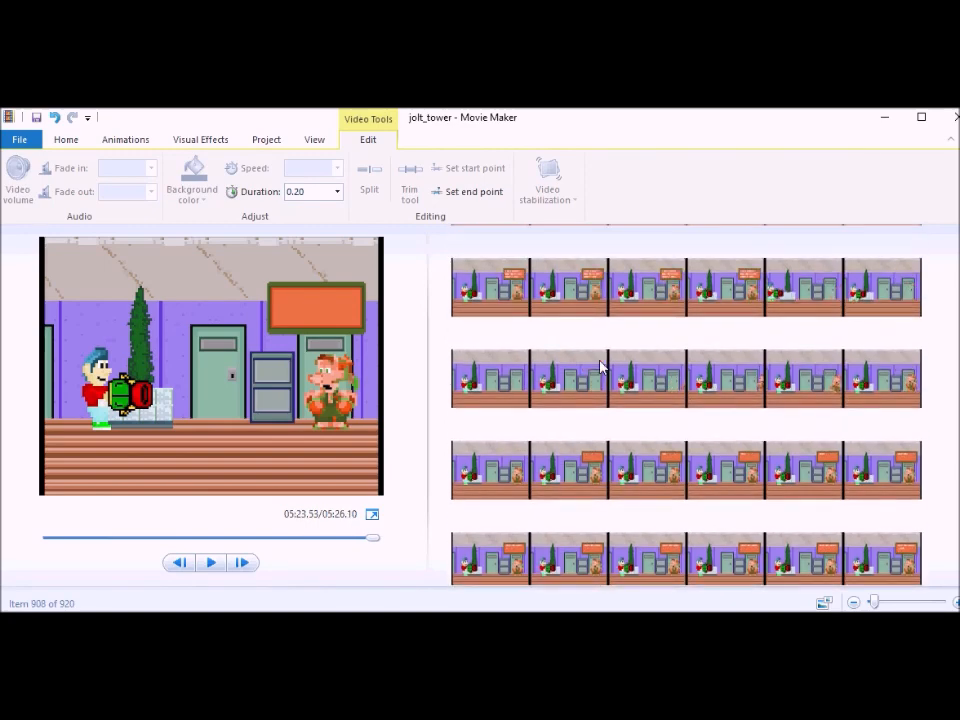
shift+click(729, 525)
drag(729, 440, 654, 519)
key(Left)
- Insert copies of two sign-free frames right before the "I JUST FIGG'R'D" line
click(501, 489)
shift+click(576, 482)
scroll(607, 482, down, 5)
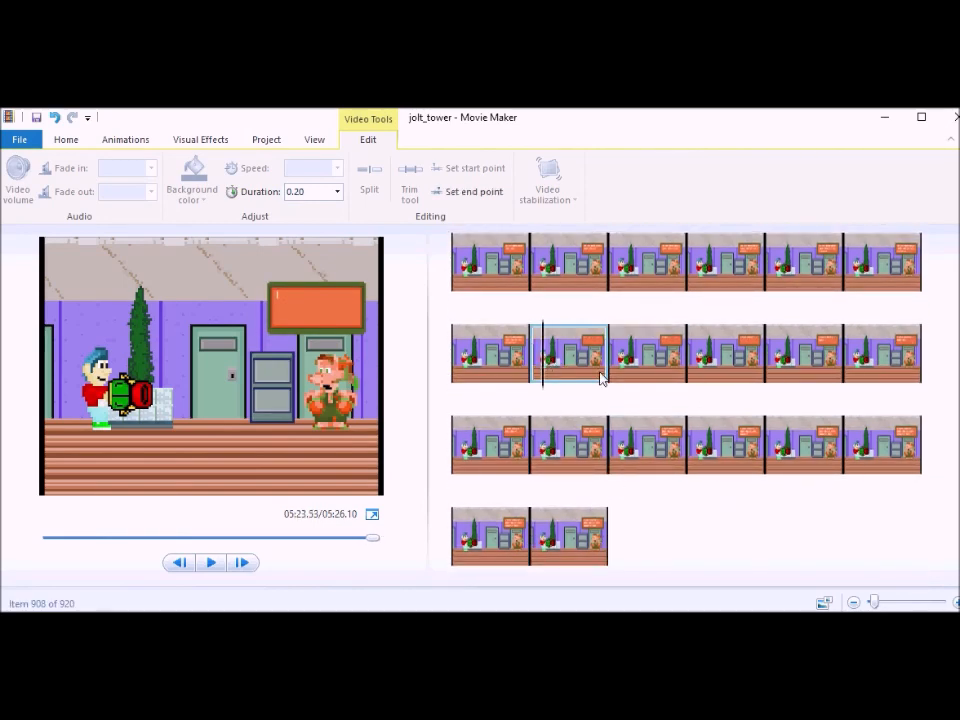
key(ctrl+v)
scroll(675, 364, down, 2)
- Examine the pig-faced man's earlier dialogue frames and compare them with the lines at the end of the storyboard
scroll(707, 350, up, 9)
scroll(637, 331, up, 3)
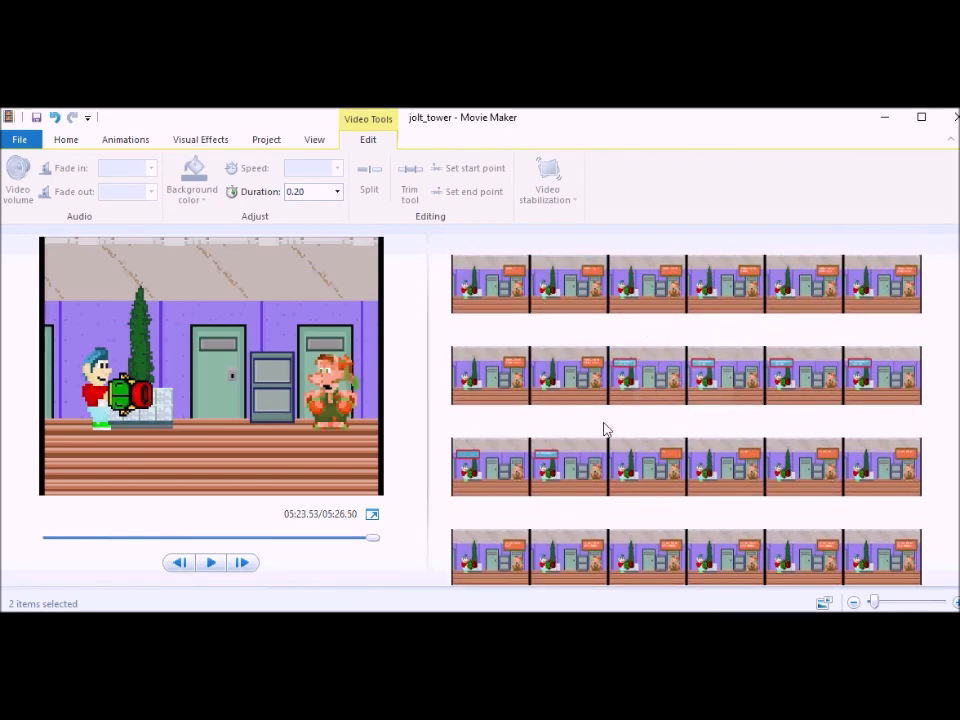
click(647, 538)
scroll(650, 412, up, 3)
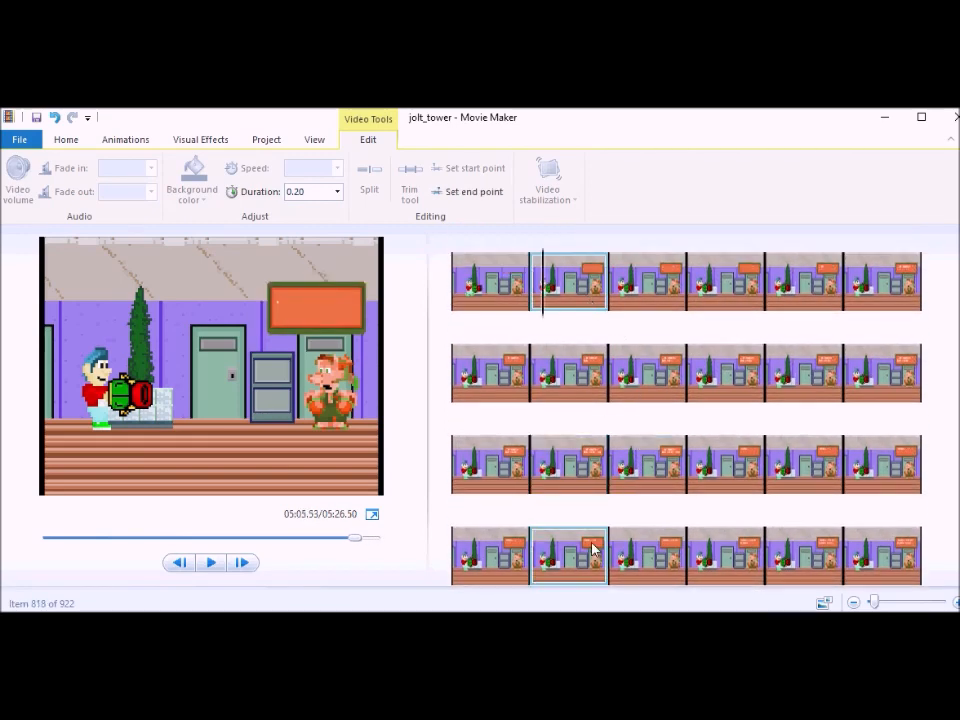
click(619, 549)
click(586, 434)
scroll(636, 428, down, 5)
scroll(640, 427, up, 3)
scroll(650, 435, down, 5)
scroll(658, 489, up, 2)
scroll(628, 496, up, 3)
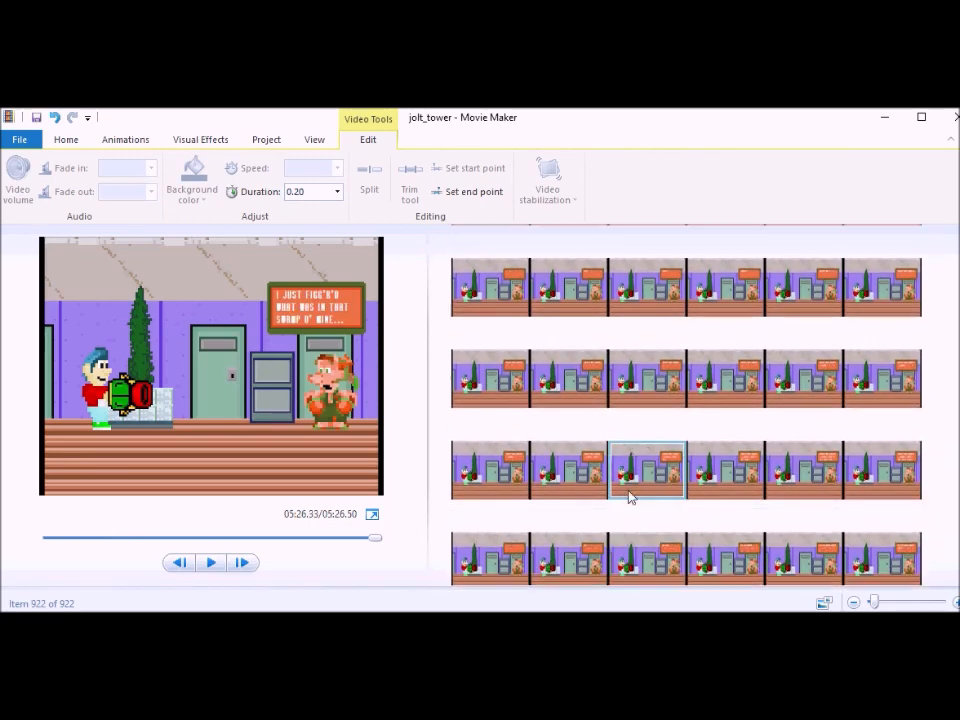
click(542, 294)
click(578, 456)
scroll(581, 461, up, 2)
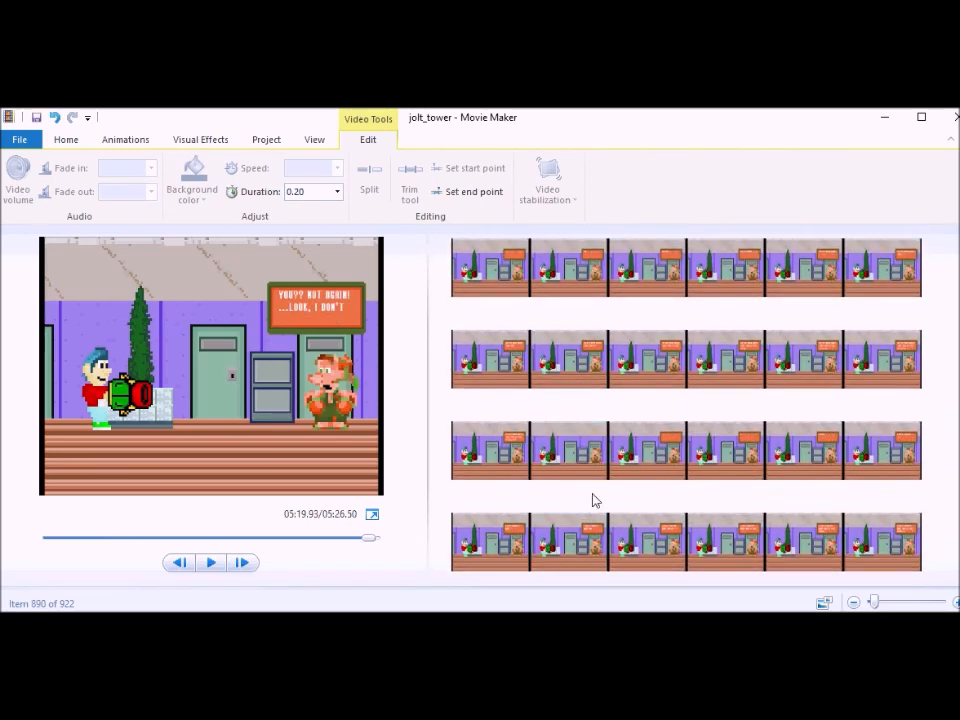
click(586, 530)
scroll(650, 430, up, 1)
click(662, 388)
scroll(660, 410, down, 3)
click(658, 438)
- Move the nine orange-sign frames starting at item 859 to the end and insert copies of two sign-free frames before them
scroll(643, 432, up, 4)
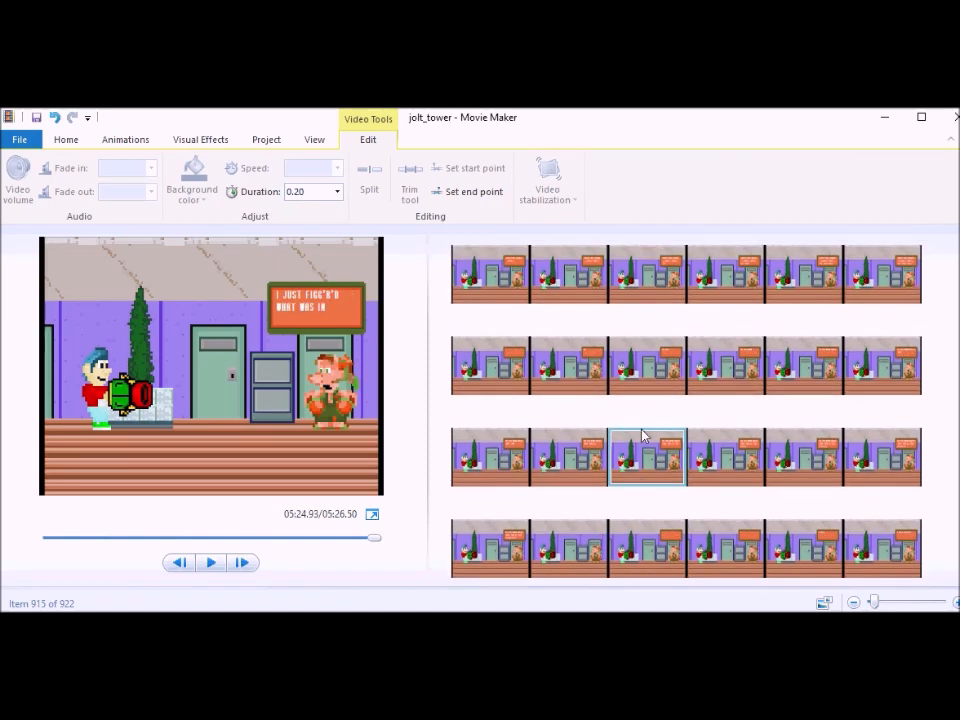
scroll(643, 435, up, 1)
scroll(660, 380, up, 3)
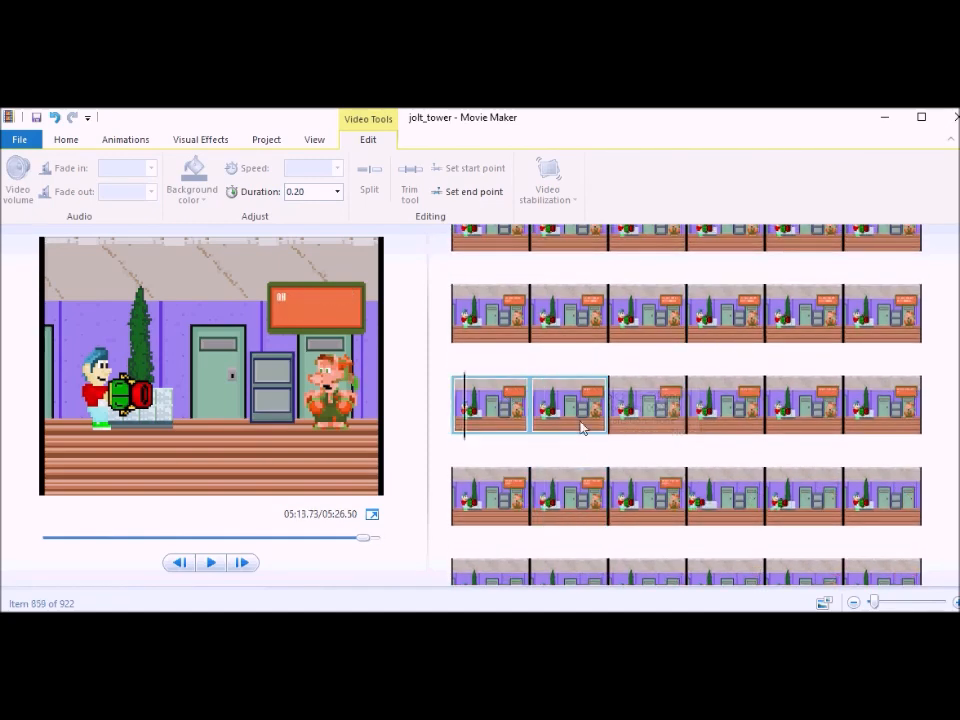
drag(614, 528, 737, 588)
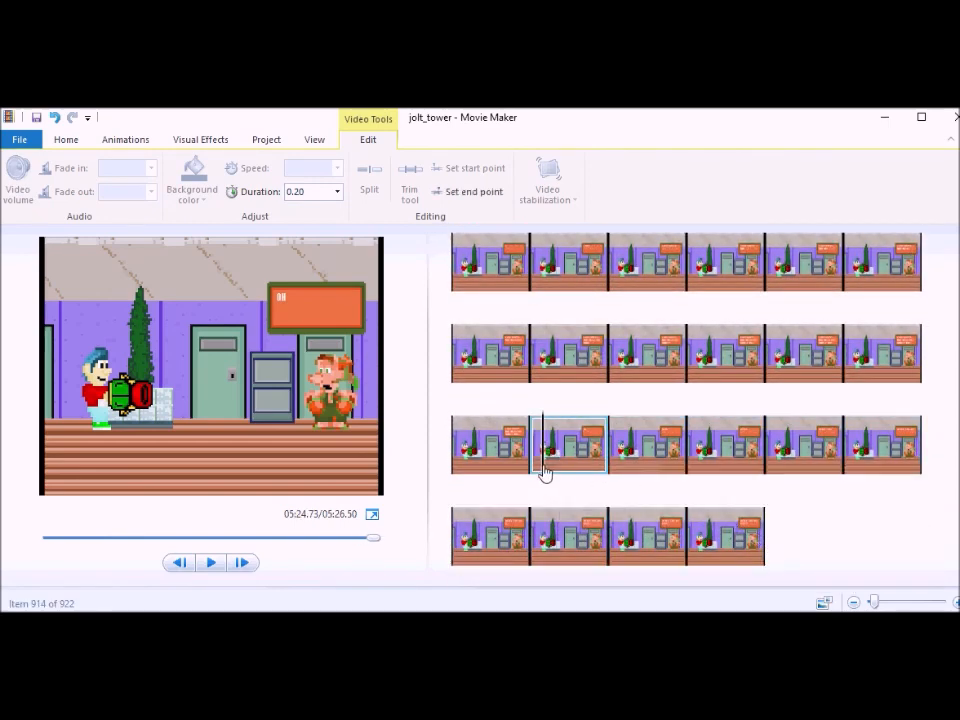
key(ctrl+v)
click(579, 460)
- Move the ten "I'LL GIVE YOU MY TASTY SANWICH...!" frames to the end of the storyboard
scroll(611, 451, up, 6)
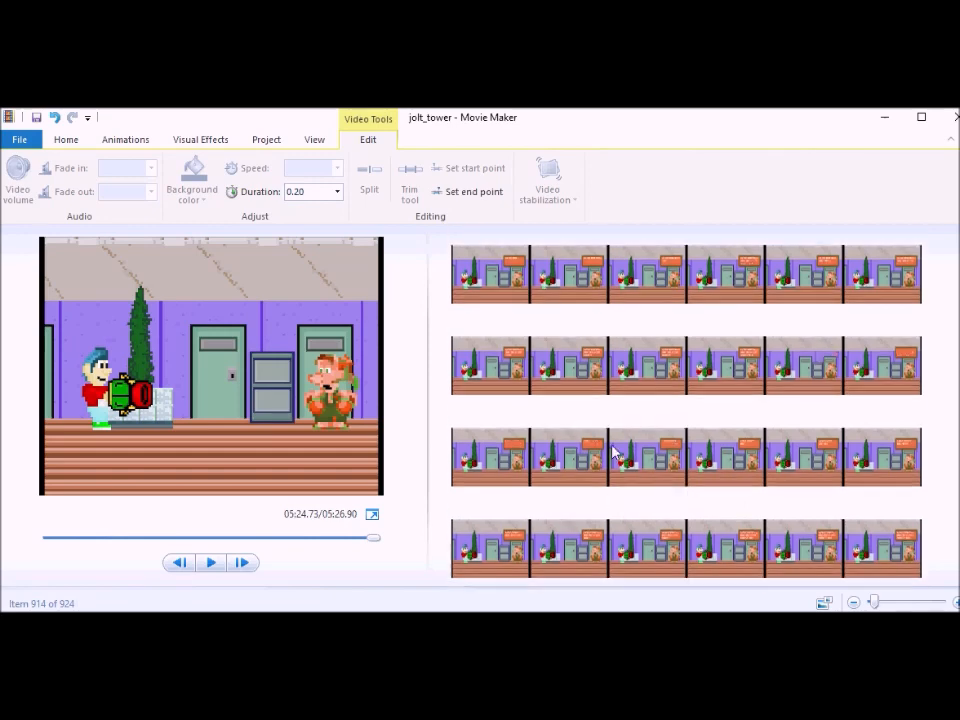
scroll(607, 400, up, 1)
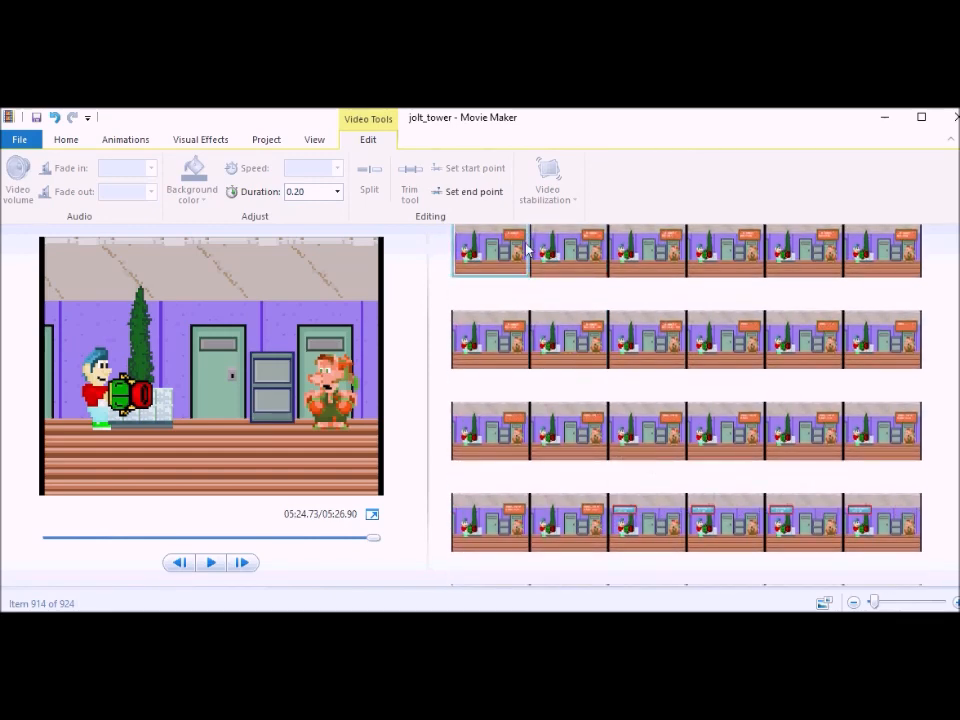
click(510, 255)
scroll(591, 355, up, 2)
scroll(602, 392, down, 3)
click(566, 482)
scroll(566, 489, down, 3)
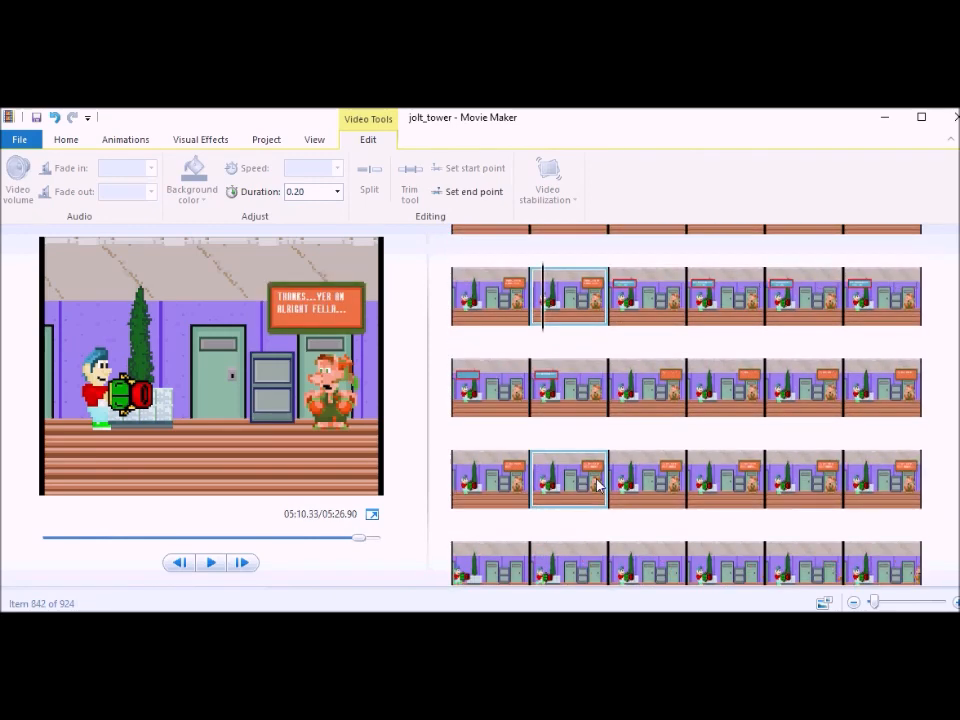
shift+click(888, 443)
scroll(658, 366, down, 1)
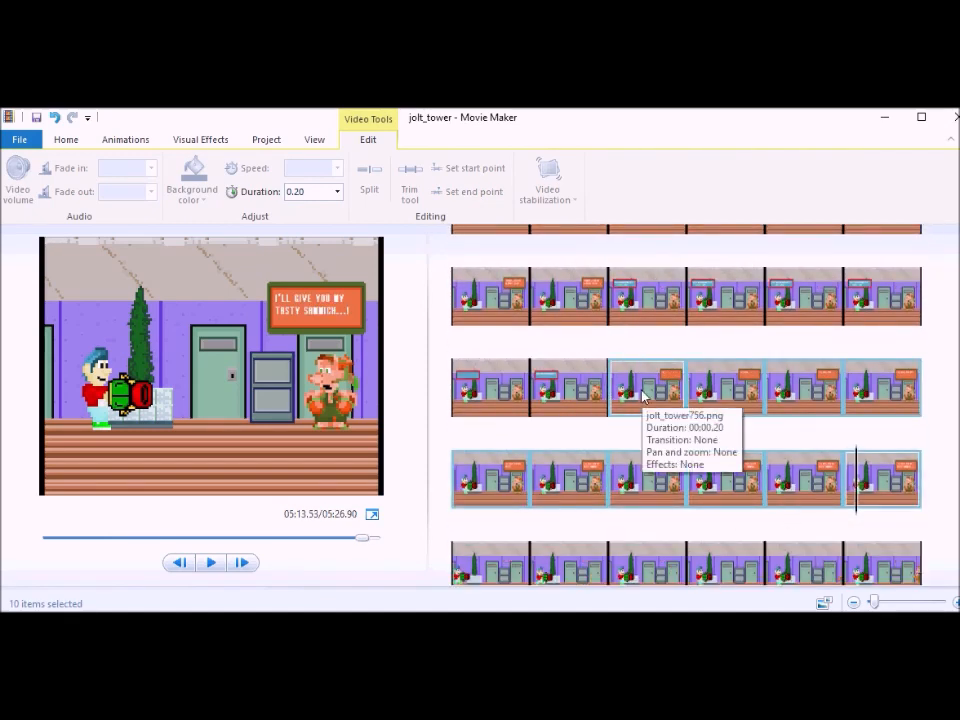
drag(641, 588, 907, 570)
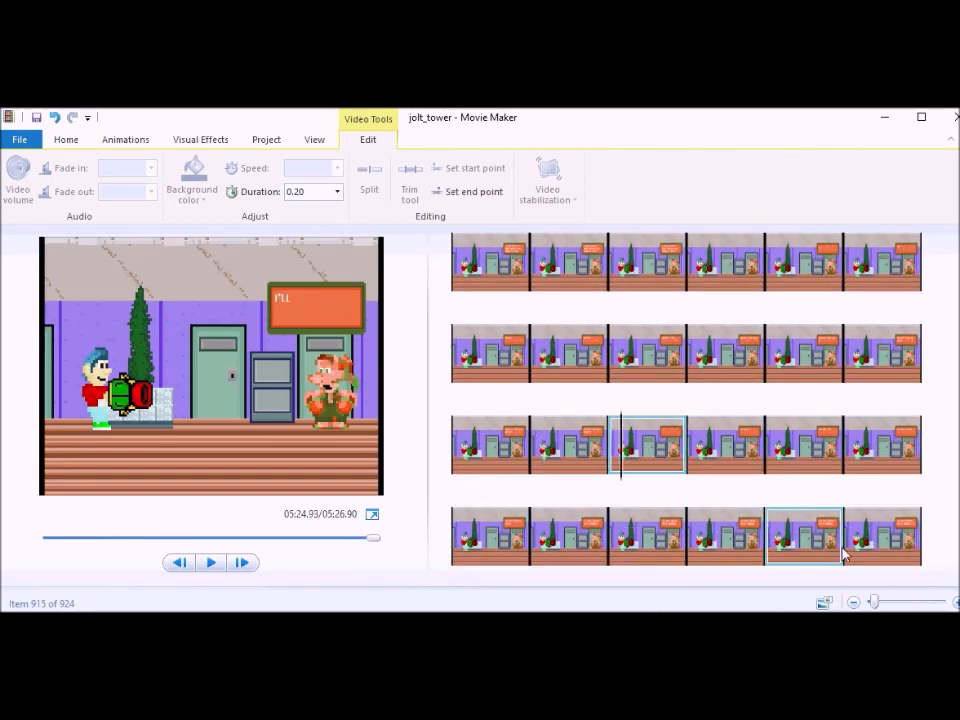
- Move the six blue "GIVE WASHROOM KEY?" prompt frames to the end, after the sandwich line
scroll(667, 484, up, 5)
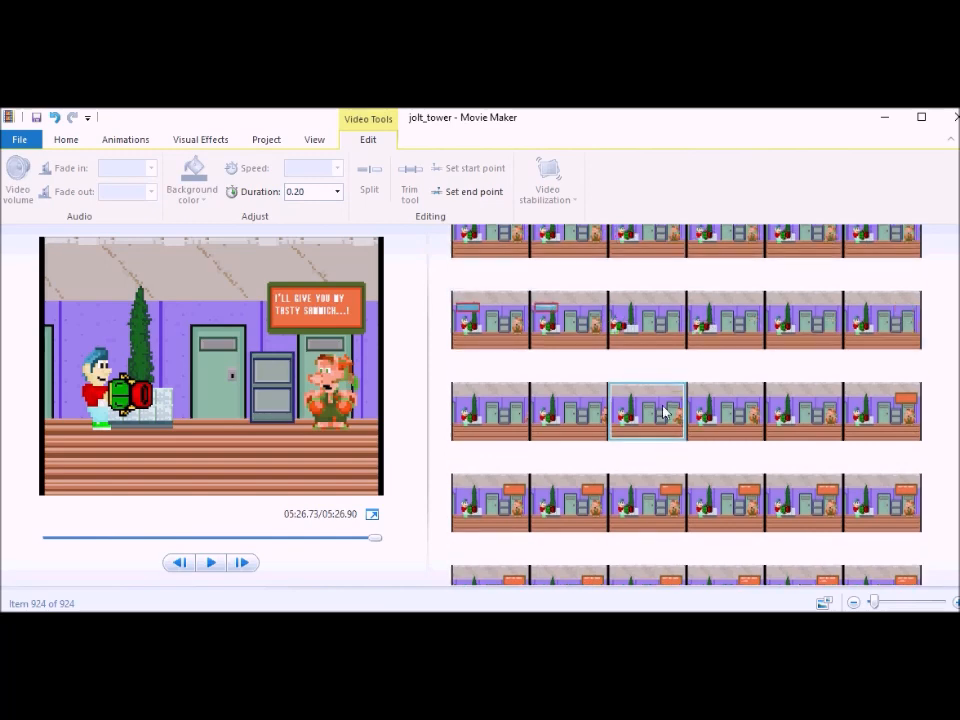
click(634, 430)
shift+click(580, 515)
drag(580, 515, 935, 568)
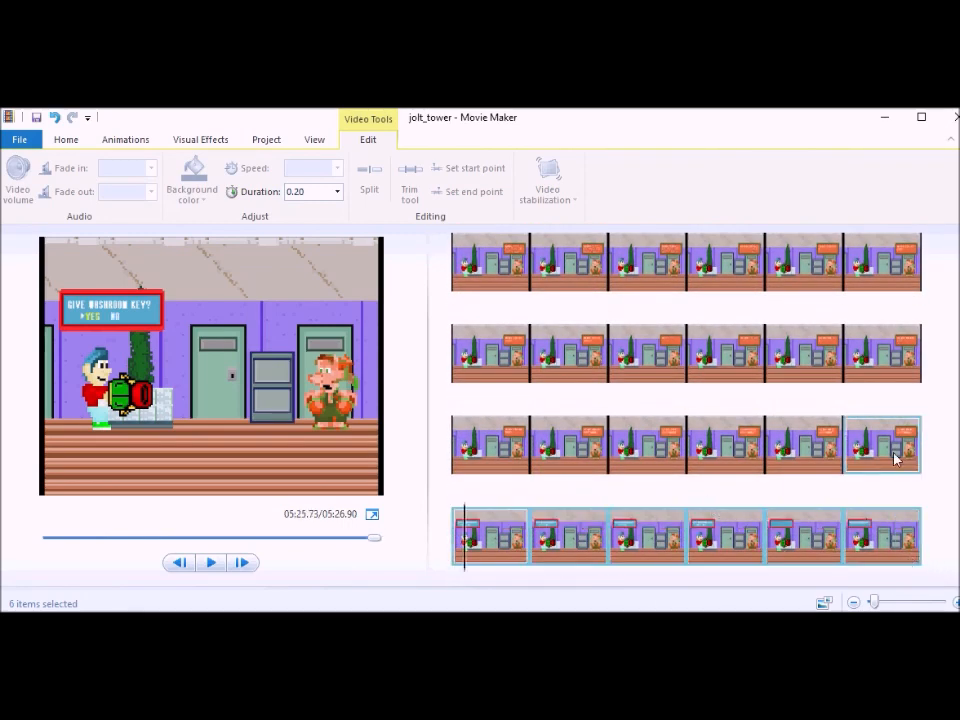
- Insert a sign-free frame before the washroom key prompt and move the empty blue box frame directly after it
click(895, 459)
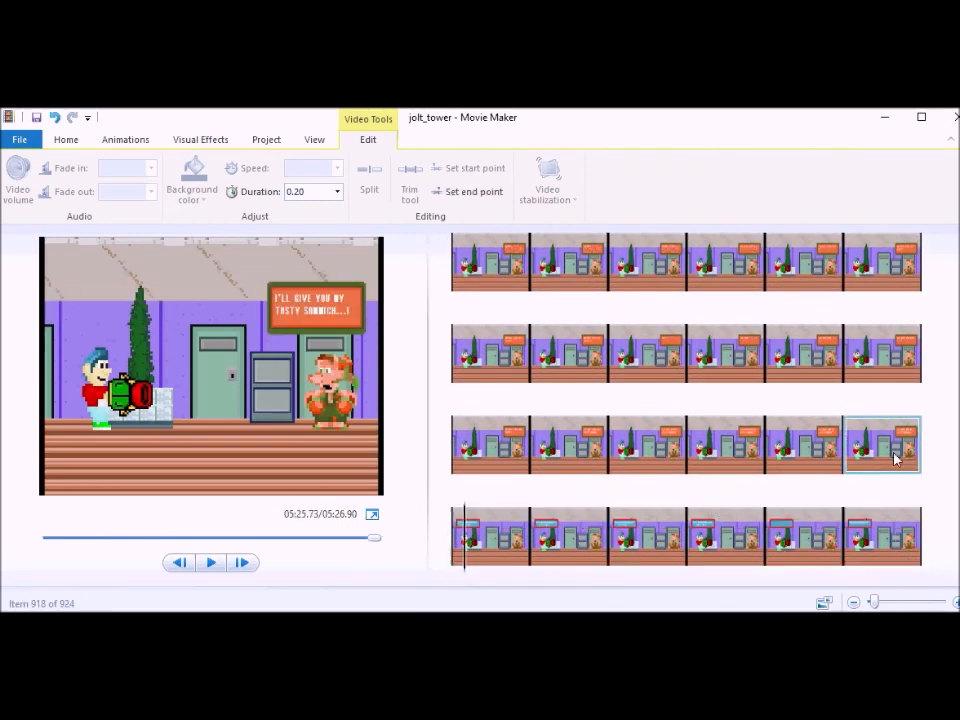
click(514, 549)
click(561, 549)
drag(880, 545, 570, 549)
click(636, 545)
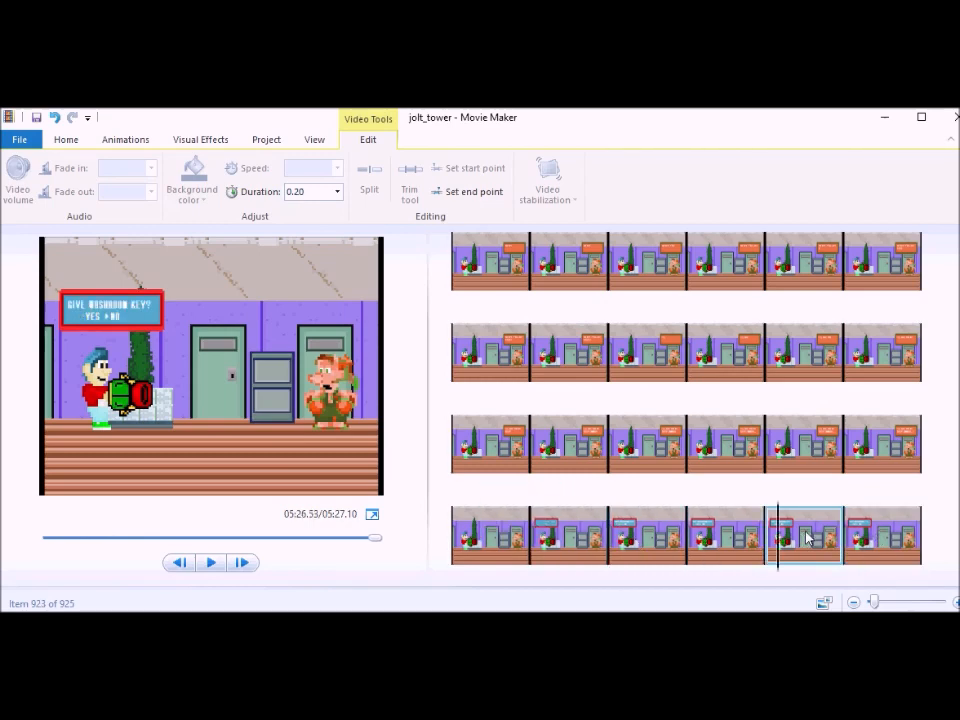
- Rearrange the remaining washroom key prompt frames into order, with the bare question ahead of the YES/NO choices
scroll(607, 545, down, 1)
drag(490, 535, 724, 457)
click(478, 540)
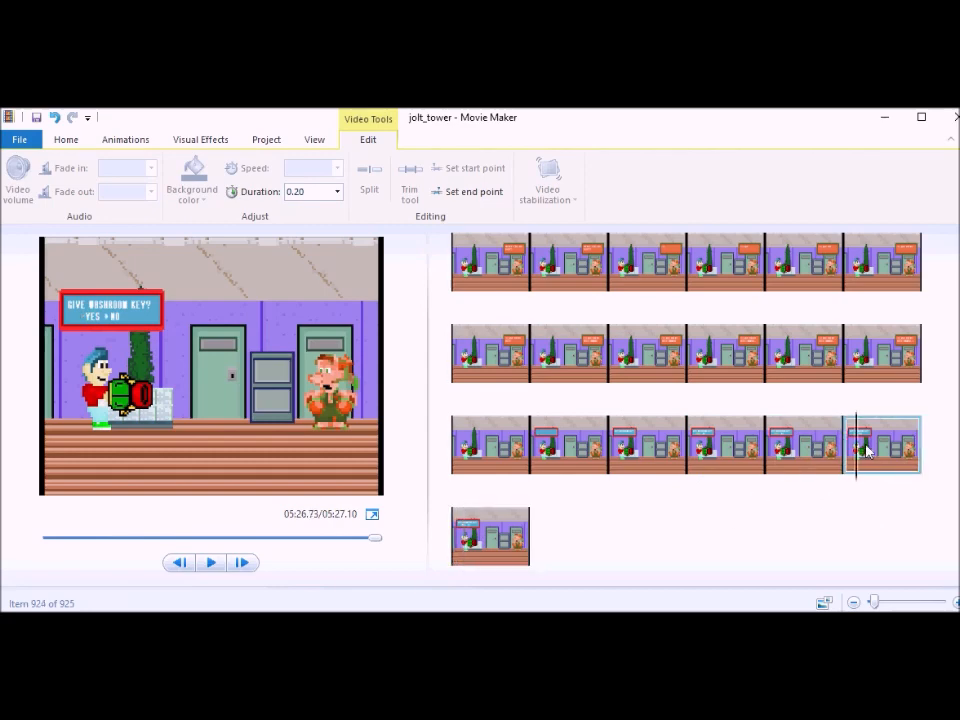
click(622, 455)
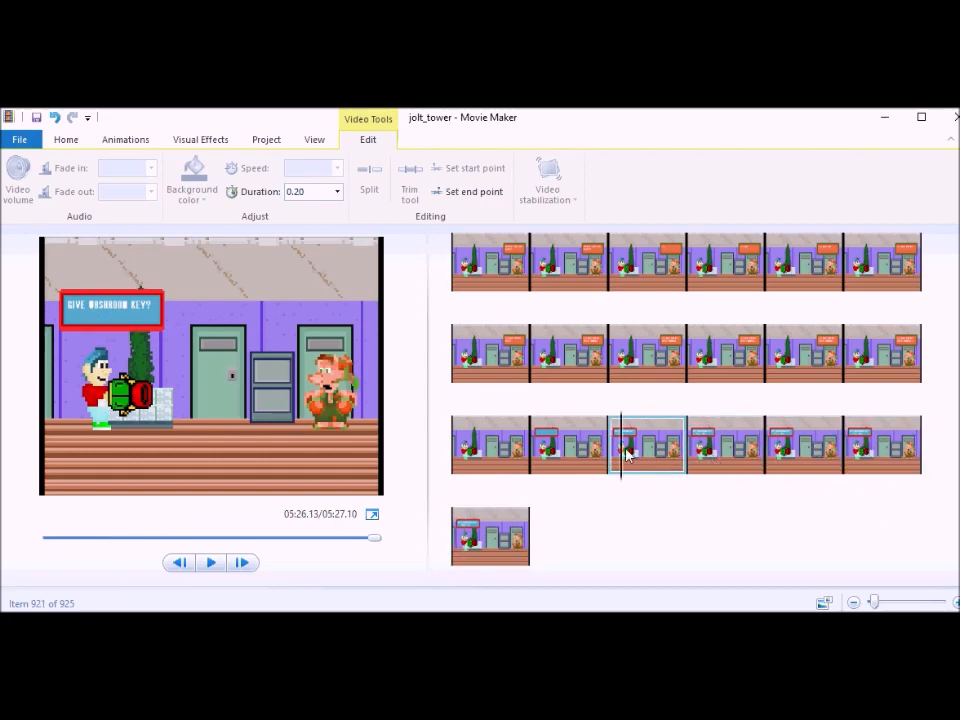
click(489, 537)
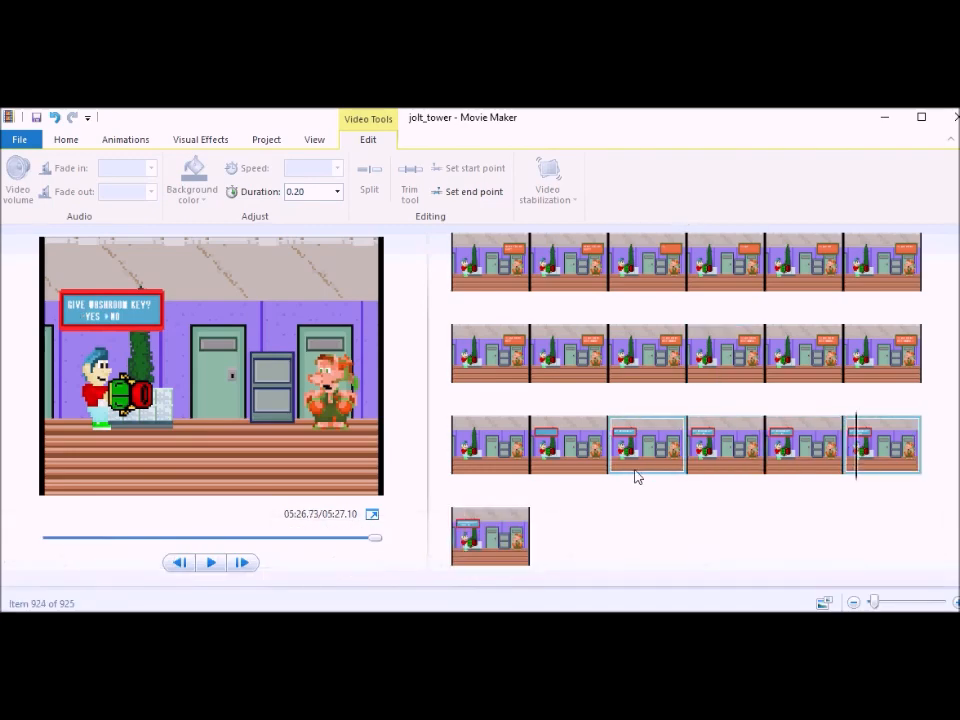
drag(497, 543, 640, 462)
drag(490, 543, 772, 452)
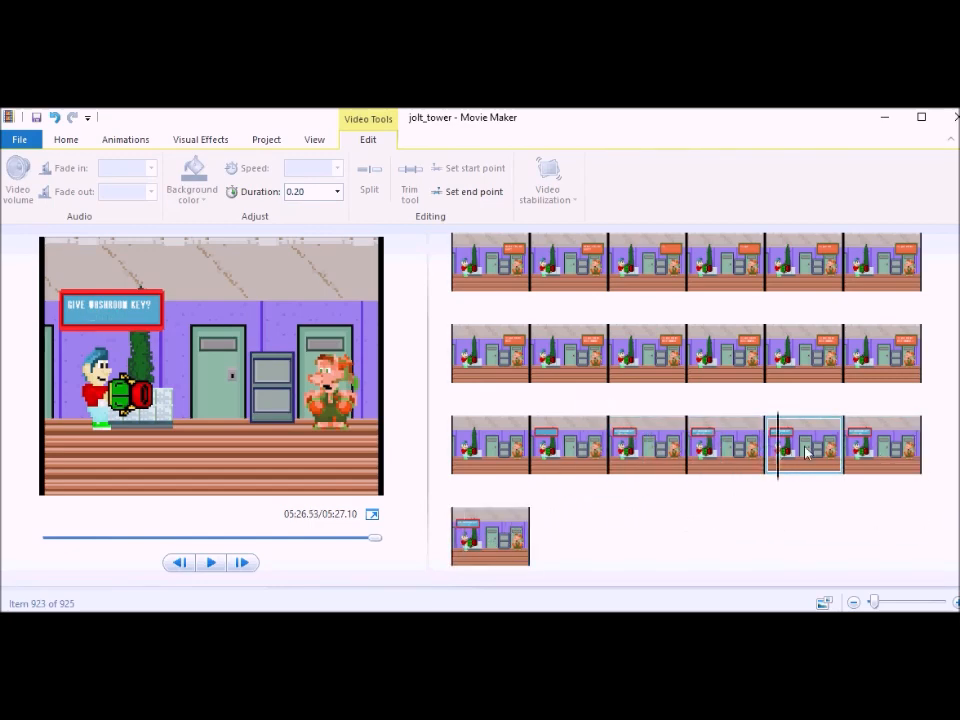
- Insert a copy of a "GIVE WASHROOM KEY?" prompt frame and adjust the order of the YES and NO frames
key(ctrl+v)
click(700, 452)
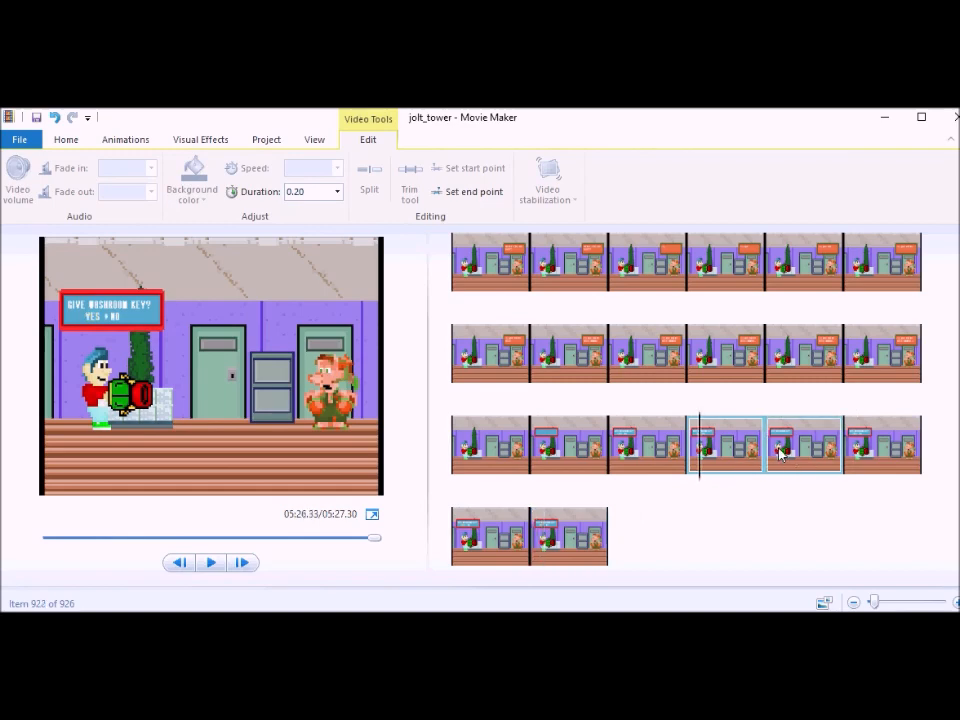
drag(778, 452, 729, 452)
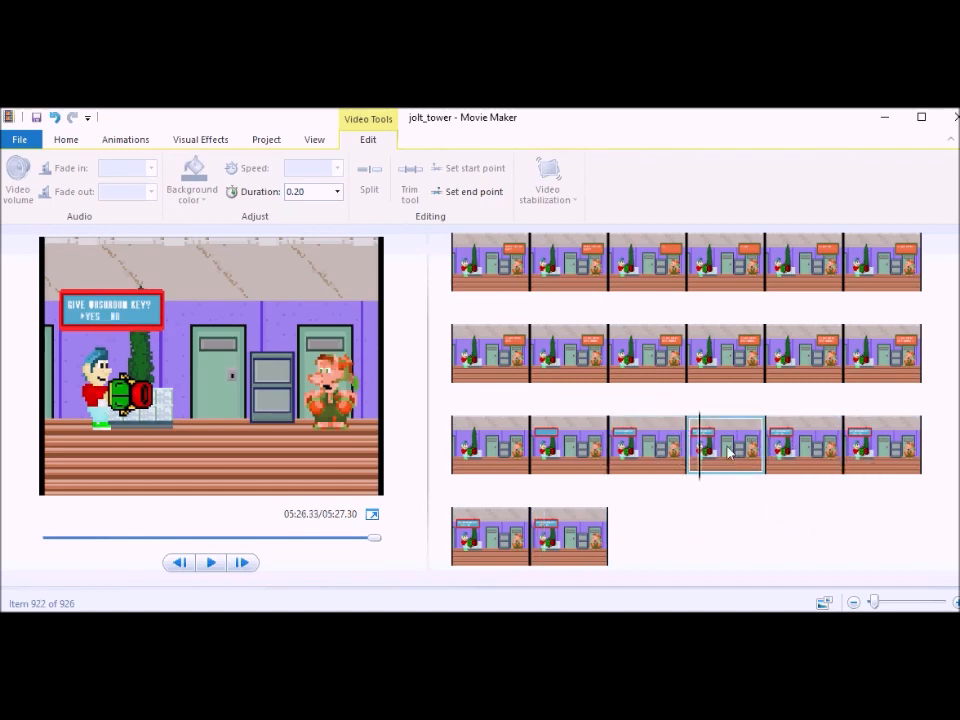
drag(561, 543, 464, 543)
- Add a copy of the sign-free frame after the last washroom key prompt frame
click(495, 448)
shift+click(558, 541)
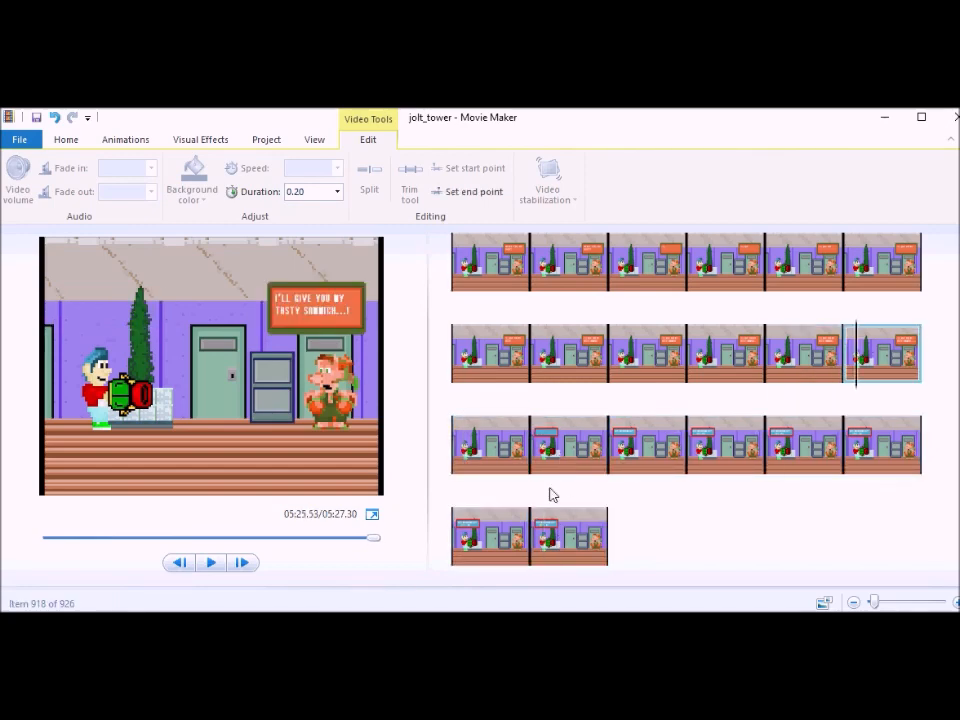
click(550, 520)
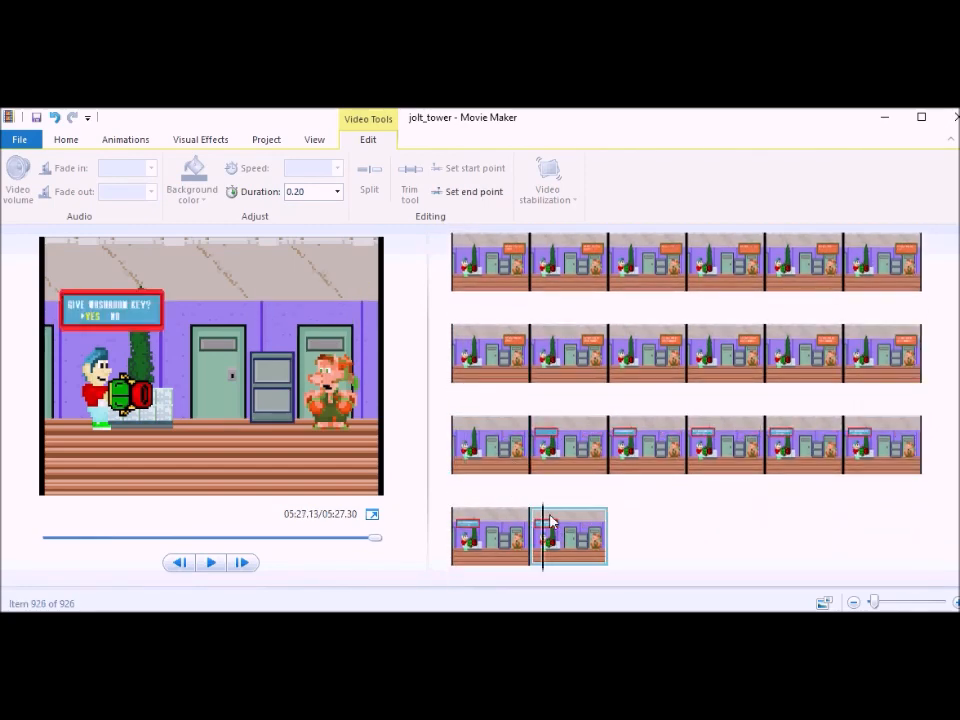
key(ctrl+v)
- Move the 14 orange-sign frames of the sandwich question to directly after the "THANKS...YER AN ALRIGHT" frames
scroll(574, 506, up, 8)
click(543, 329)
click(515, 322)
scroll(563, 343, up, 9)
click(521, 300)
scroll(568, 355, down, 1)
scroll(572, 365, up, 2)
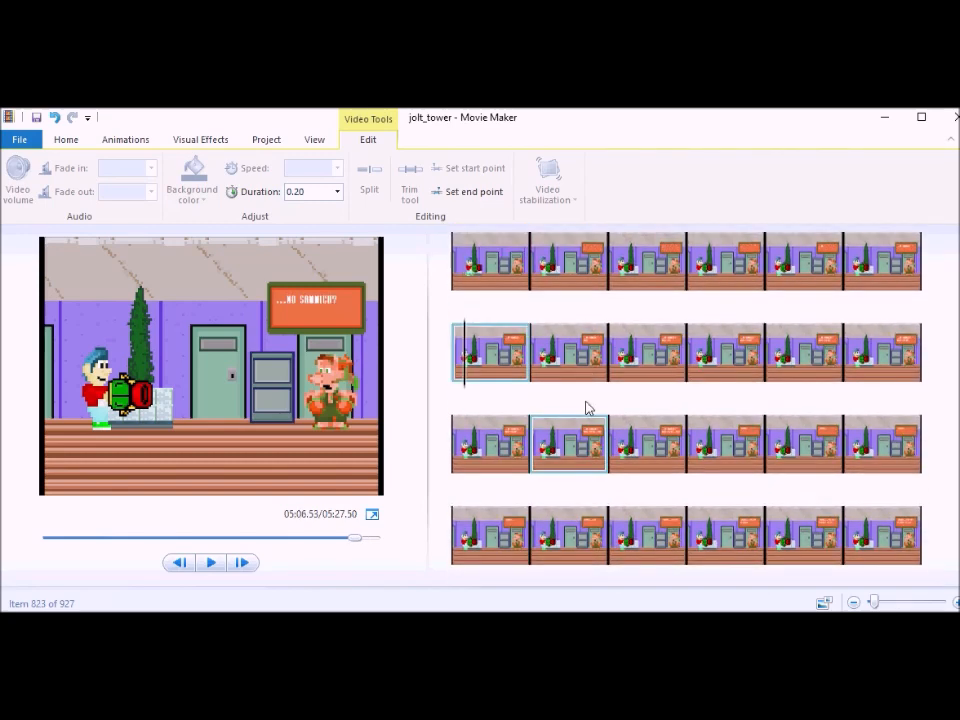
scroll(653, 344, down, 3)
click(585, 468)
click(707, 296)
scroll(714, 300, up, 3)
click(570, 264)
scroll(606, 336, down, 1)
shift+click(645, 349)
drag(645, 349, 617, 543)
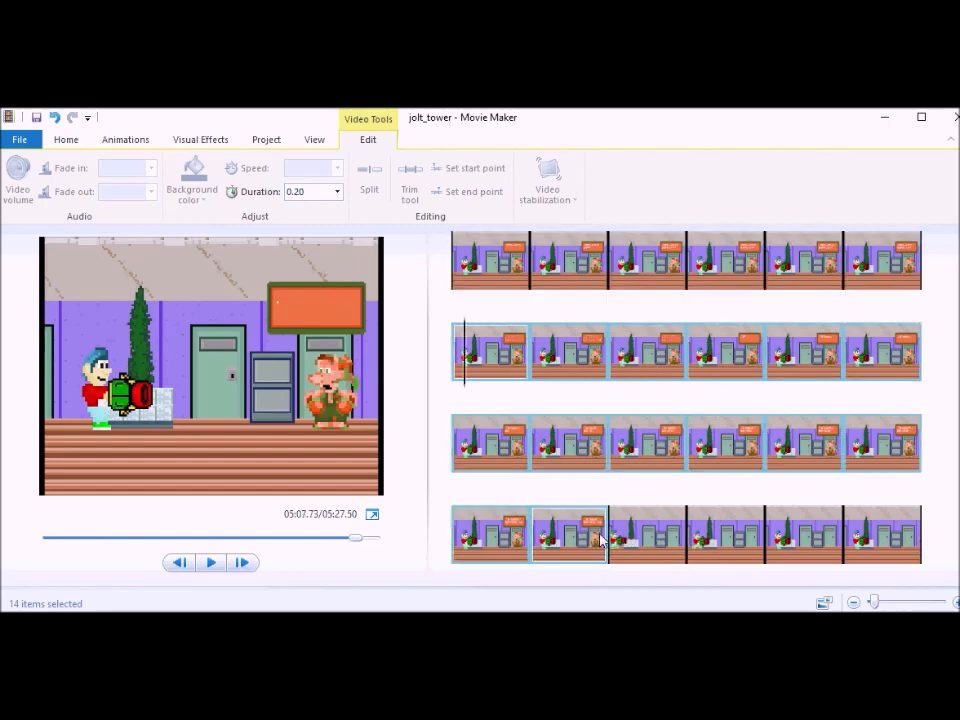
- Move the whole block of THANKS and sandwich question frames to the end, after the washroom key prompt
click(888, 254)
scroll(656, 277, up, 1)
click(583, 276)
scroll(600, 300, down, 2)
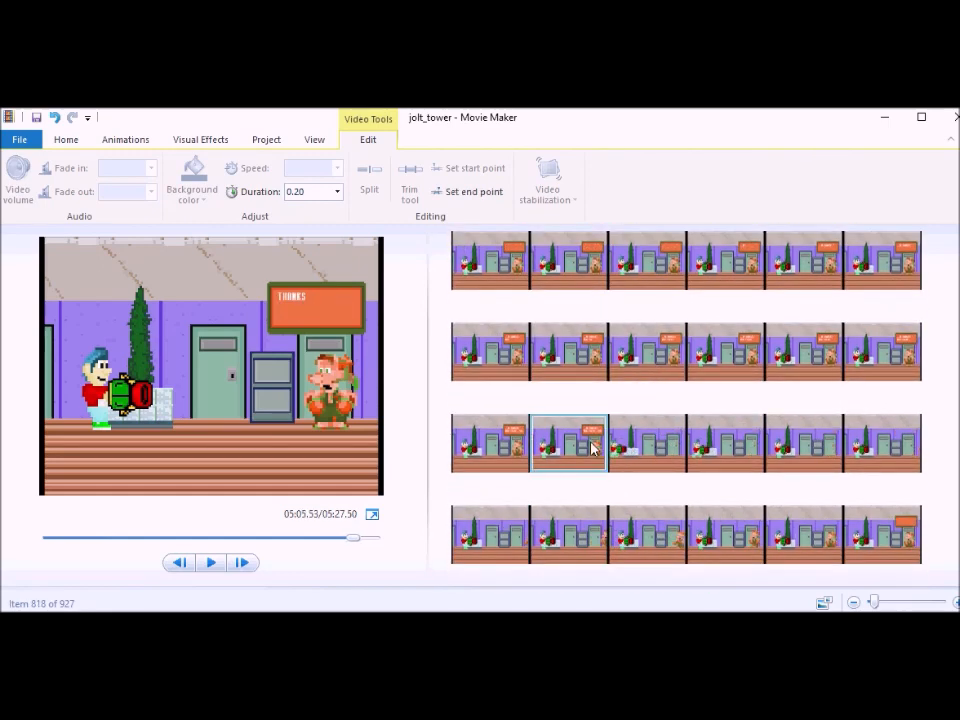
shift+click(572, 437)
drag(538, 430, 699, 577)
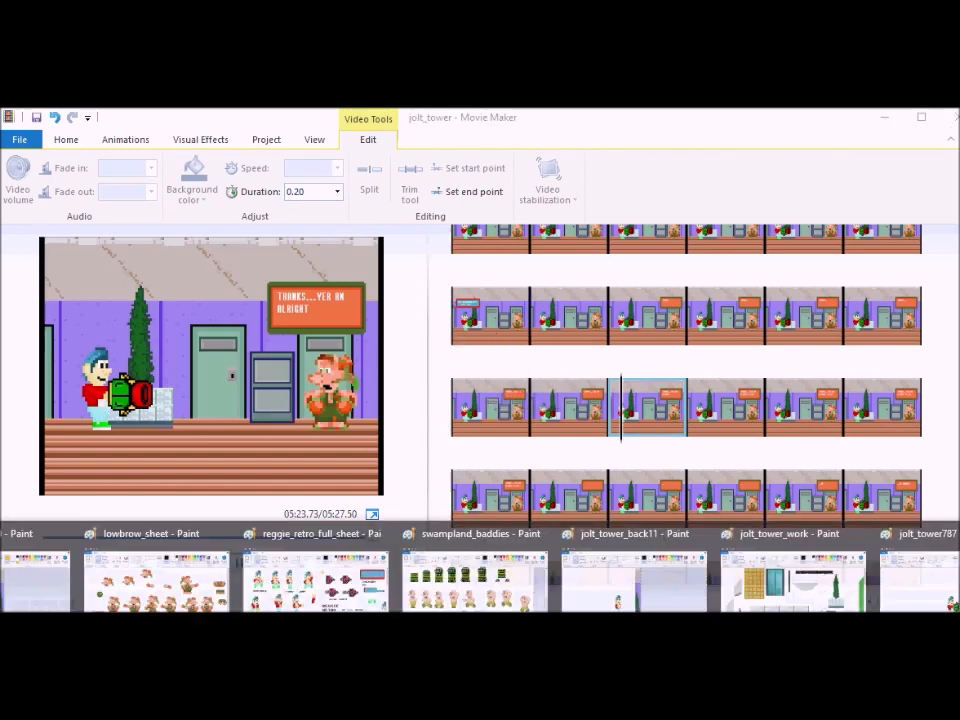
- Switch to Paint and open jolt_tower762 without saving the changes to jolt_tower_back11.png
click(603, 608)
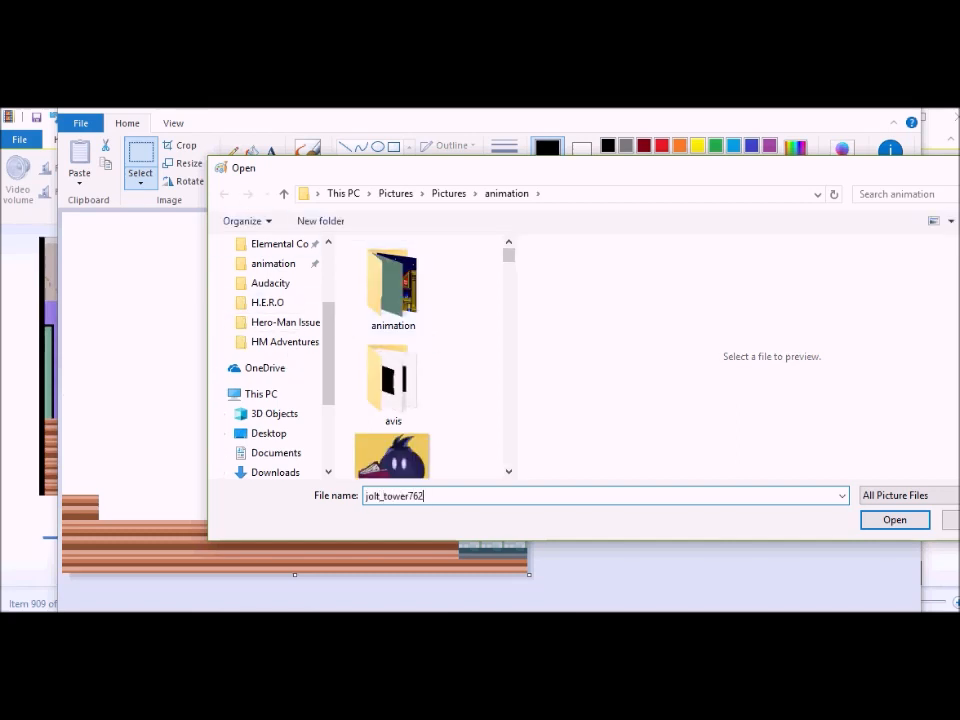
key(Return)
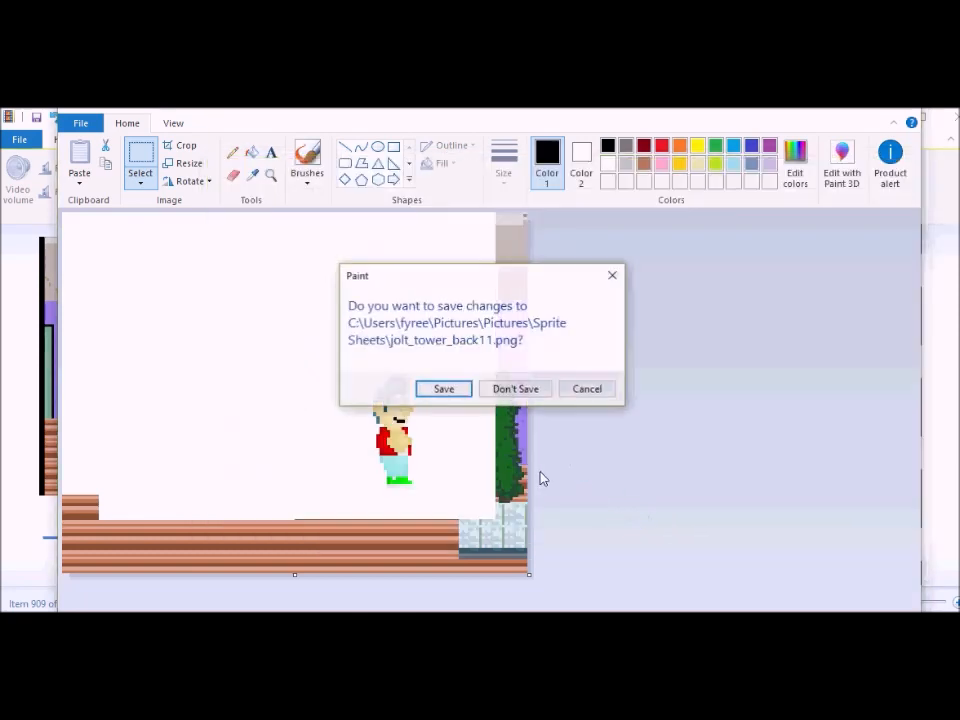
click(518, 389)
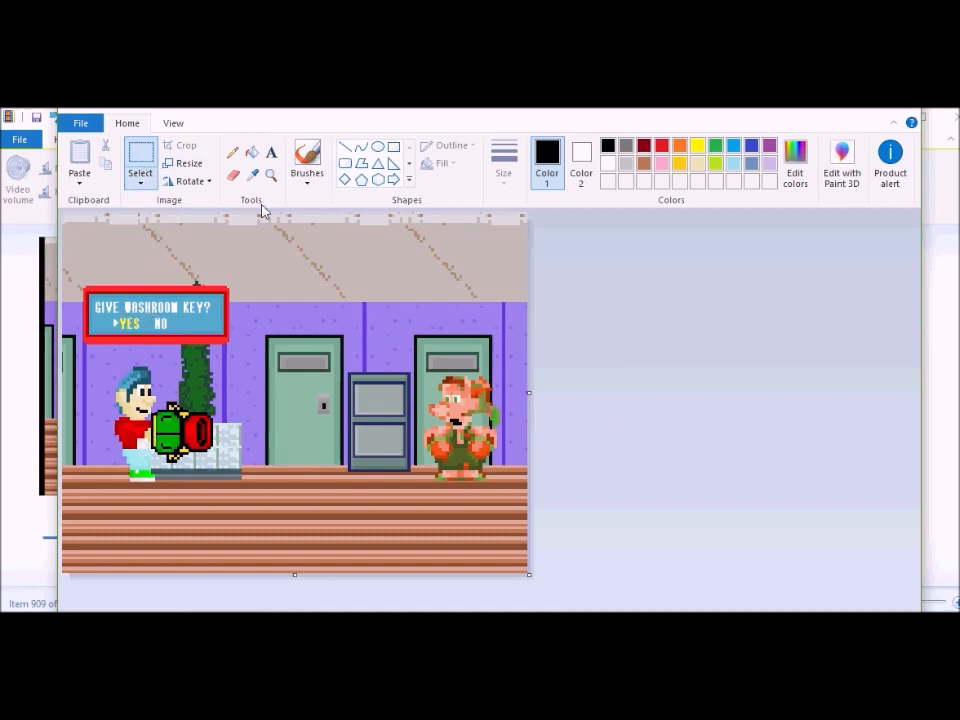
- Find the white-lettered YES prompt frame in Movie Maker and open its image, jolt_tower759, in Paint
click(400, 615)
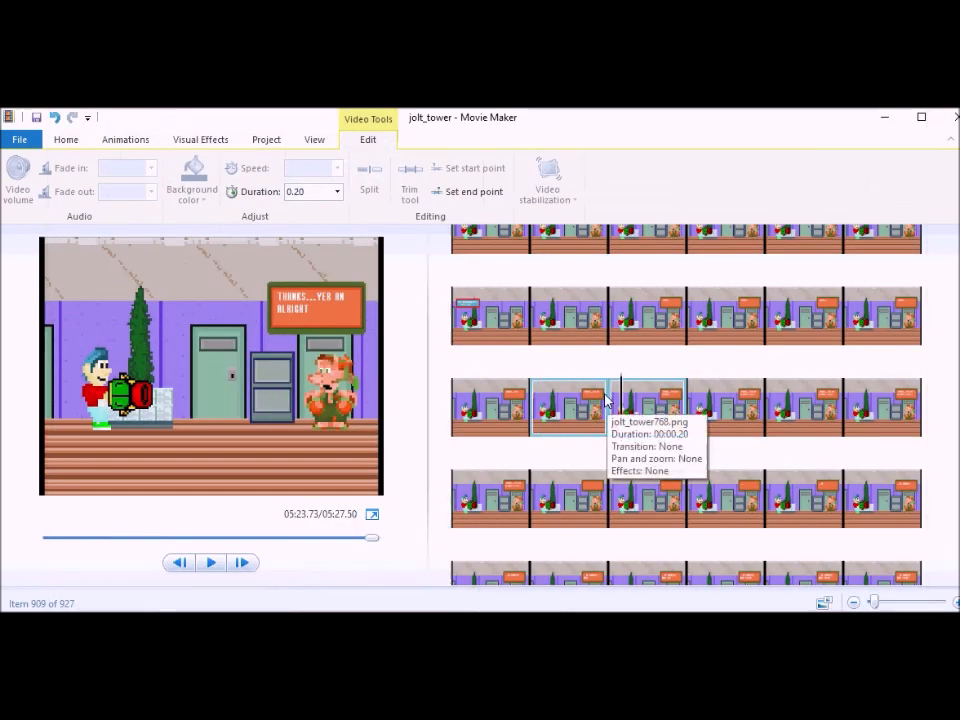
scroll(470, 328, up, 1)
click(618, 328)
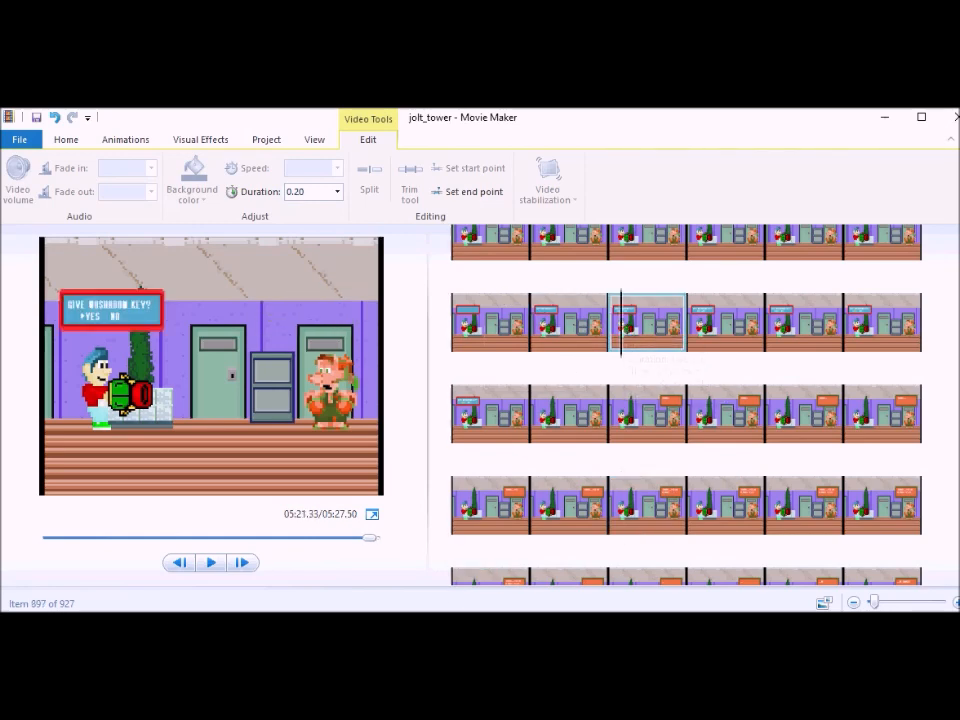
click(700, 615)
click(646, 596)
key(ctrl+o)
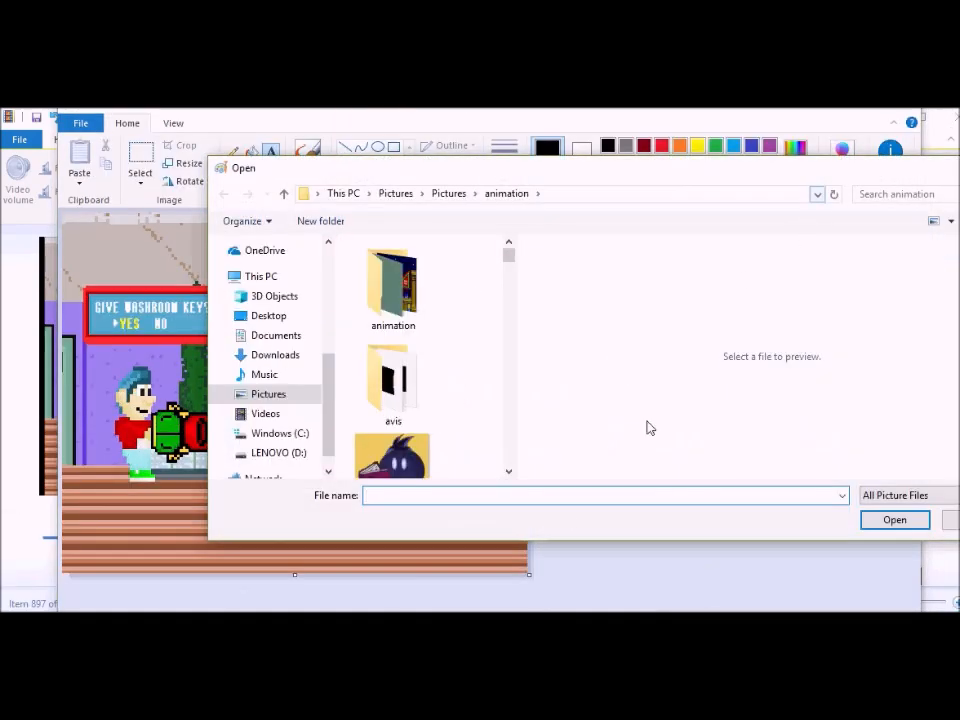
key(Return)
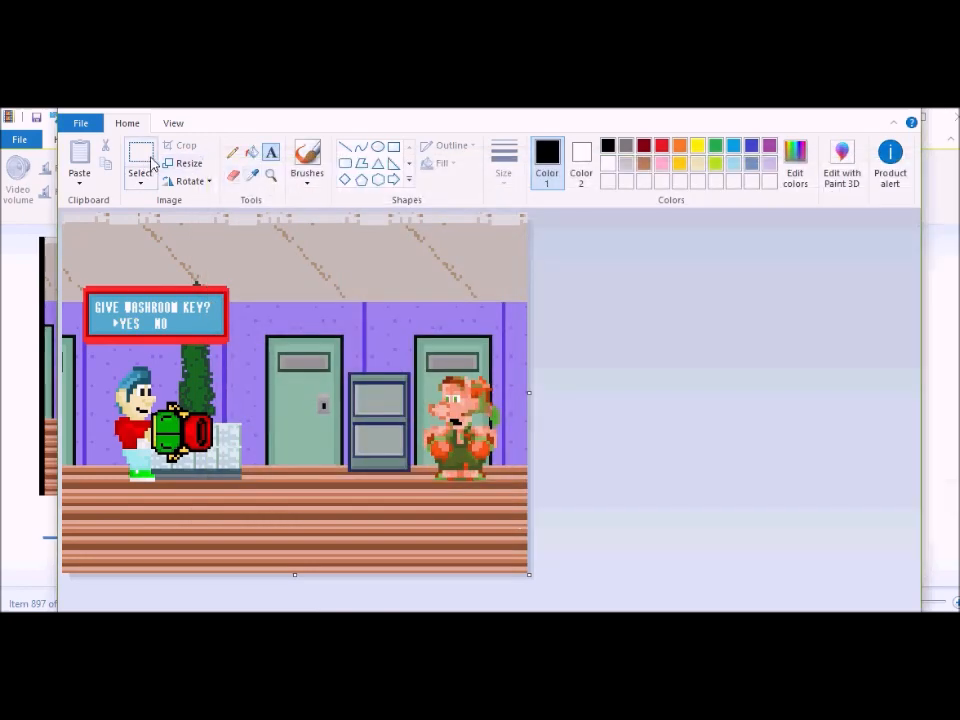
- Remove the arrow beside YES from the prompt and save the picture as jolt_tower821 in PNG format
click(80, 122)
click(124, 262)
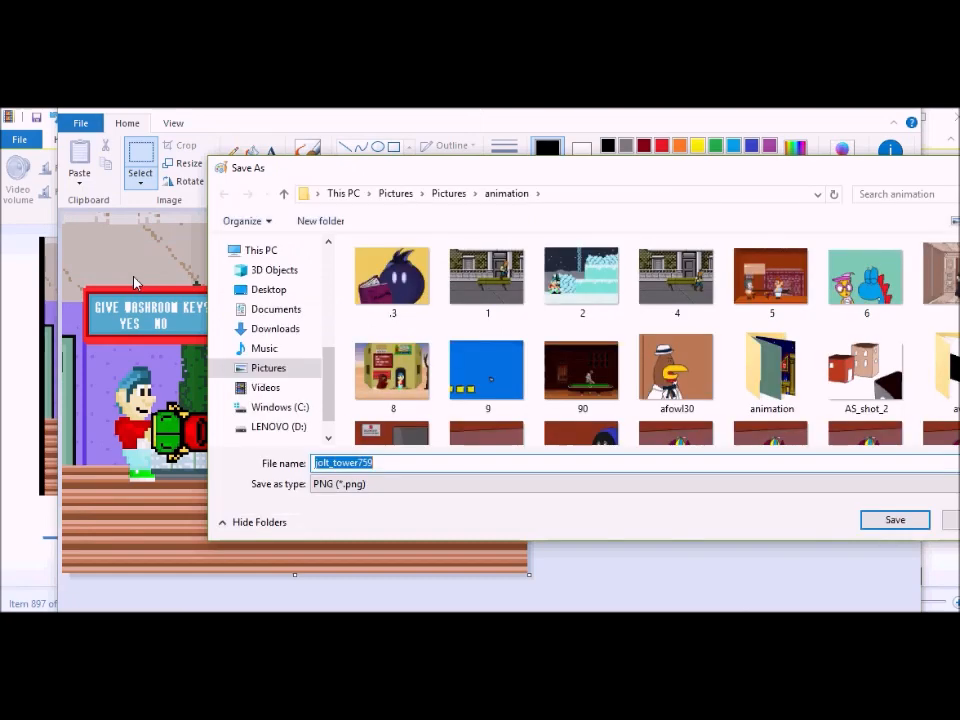
text(82)
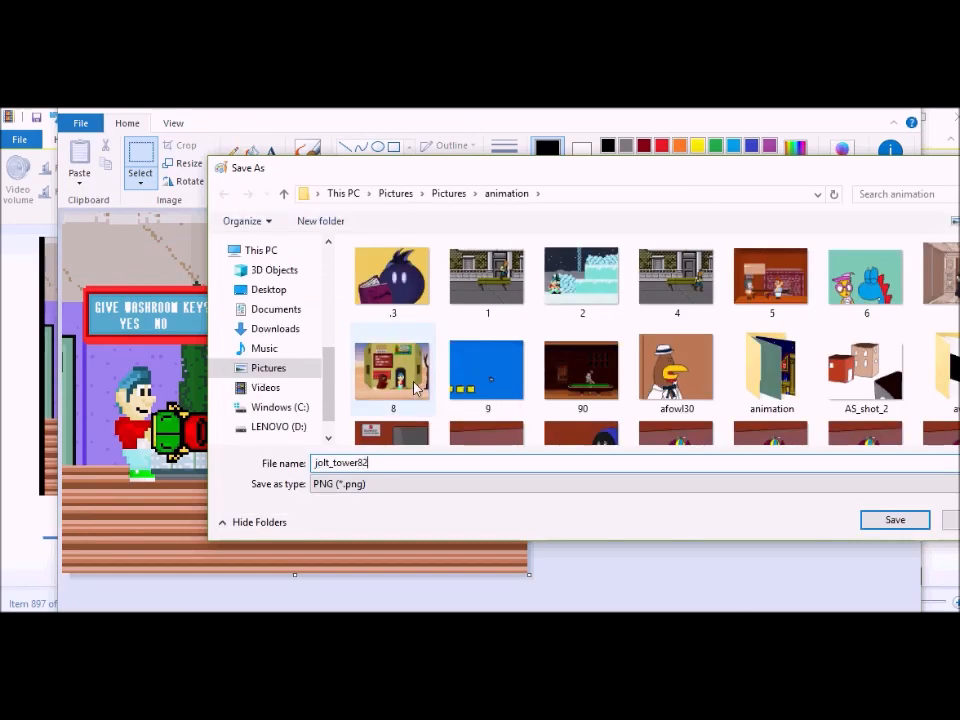
text(1)
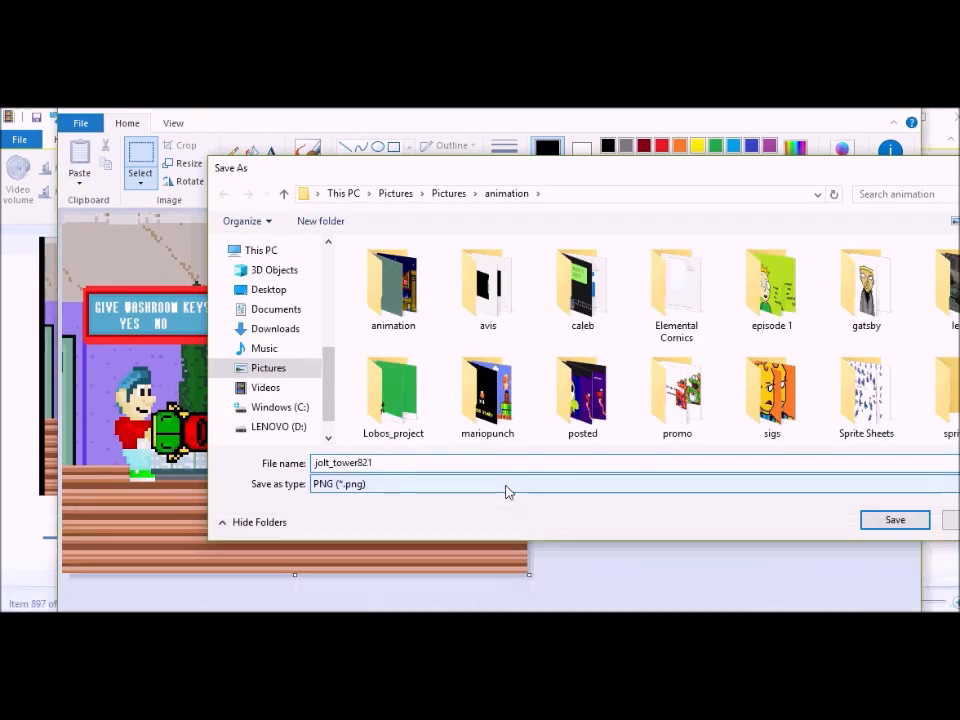
key(Return)
- Add jolt_tower821 to the Movie Maker project with a 0.20 duration and place it ahead of the arrowed YES prompt frame
key(alt+Tab)
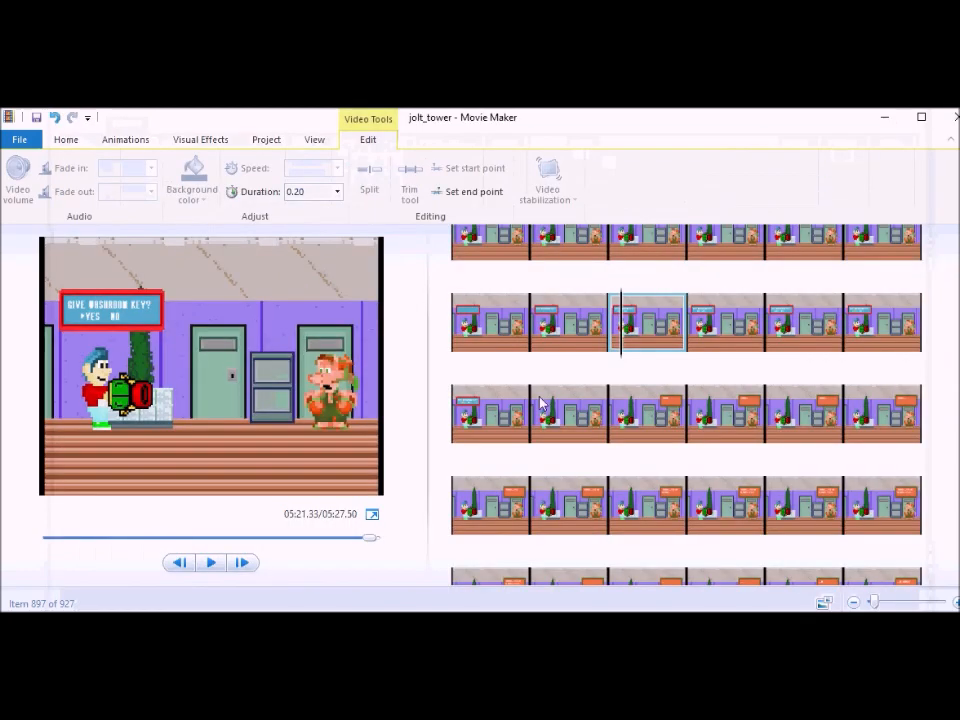
click(66, 141)
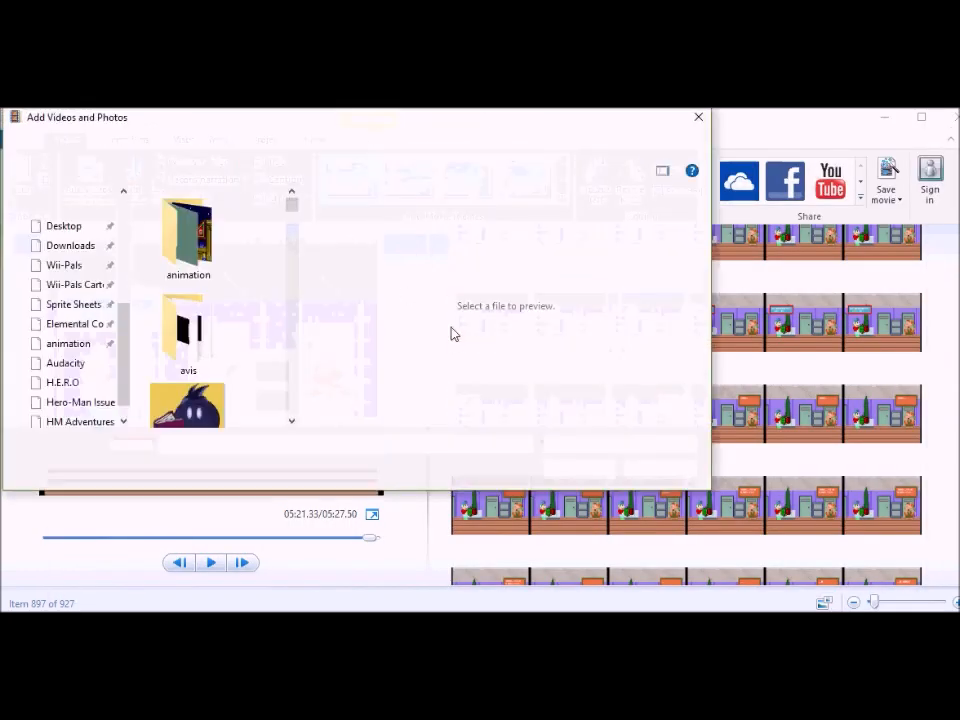
text(tower)
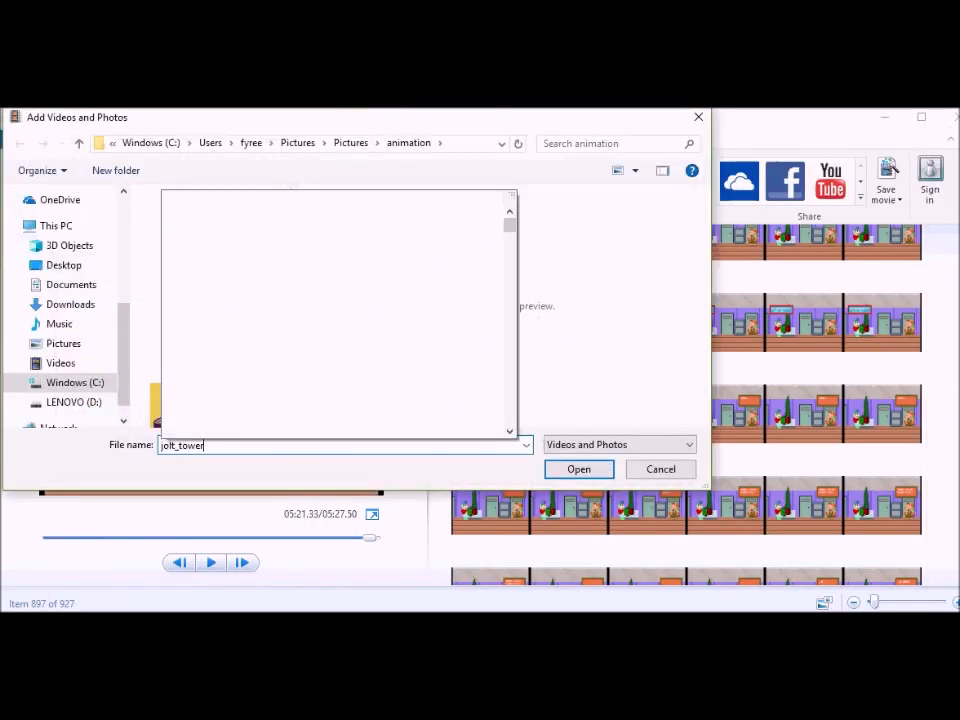
key(Return)
key(Return)
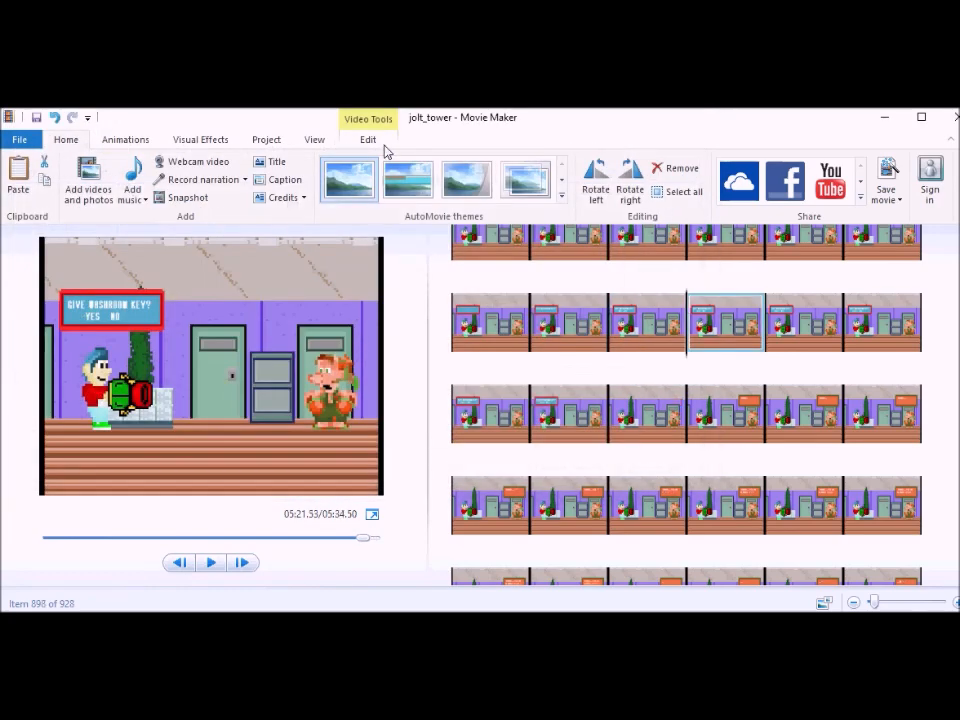
click(368, 139)
click(557, 325)
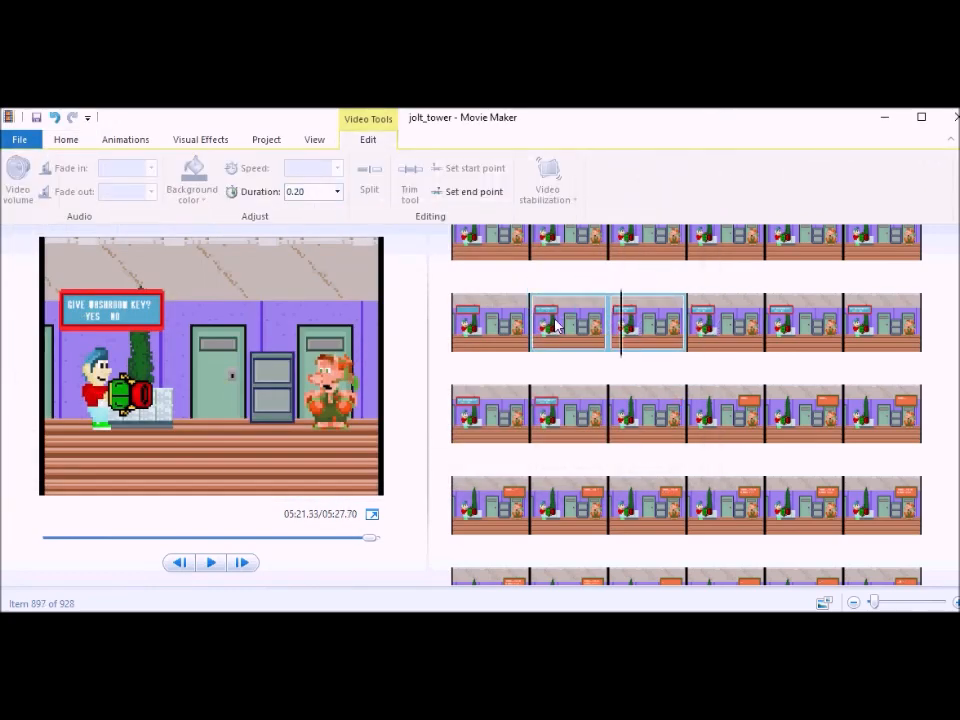
- Copy the sign-free frame preceding the THANKS line and paste it at the end of the timeline
click(728, 430)
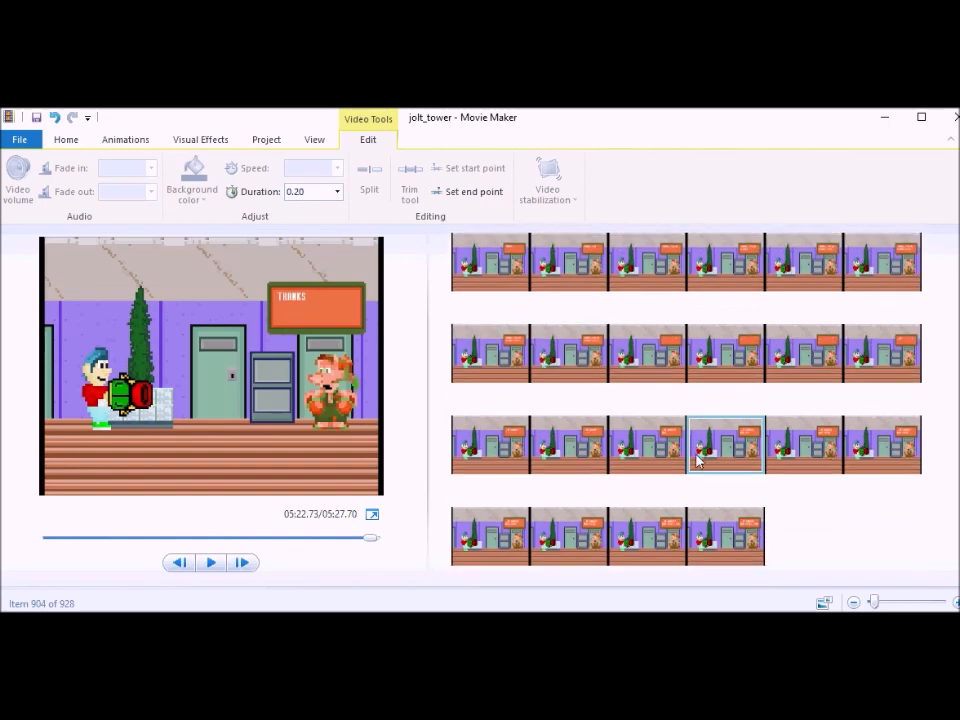
click(641, 478)
key(ctrl+c)
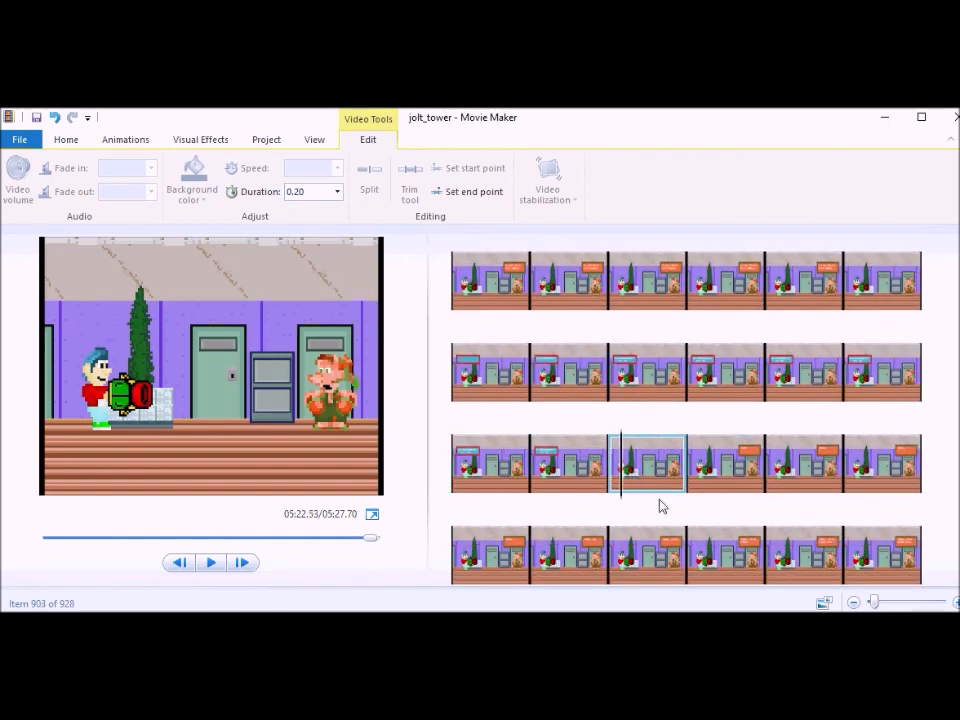
scroll(643, 482, down, 3)
click(730, 547)
key(ctrl+v)
- Rearrange the hallway walking frames so the boy with the cannon advances from the plant toward the orange-haired character
scroll(705, 520, up, 10)
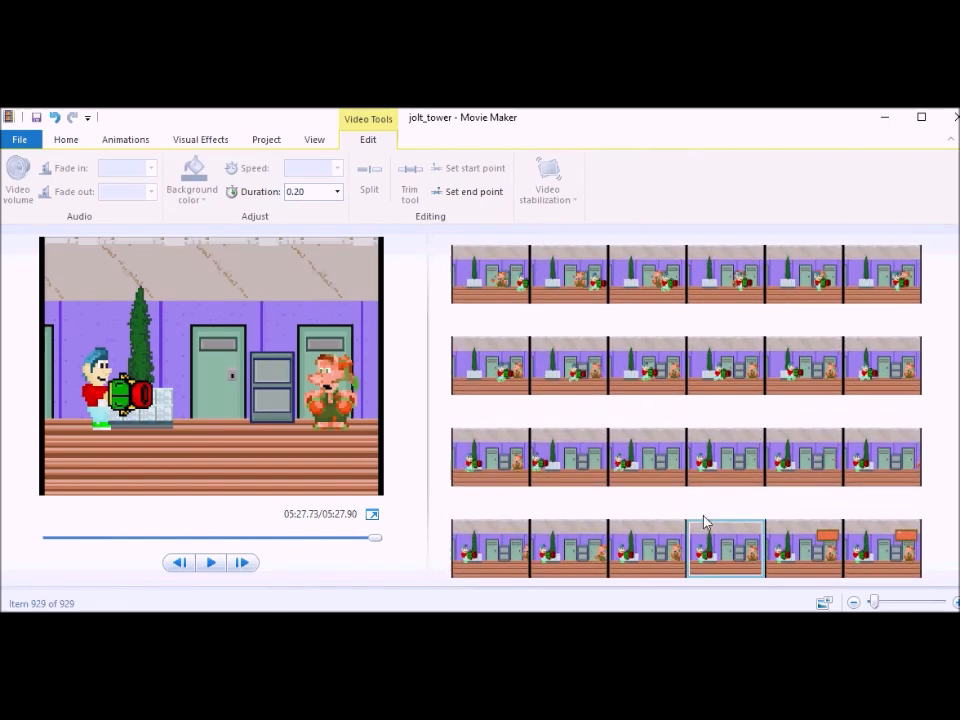
click(482, 473)
drag(499, 566, 762, 375)
drag(512, 553, 568, 445)
click(500, 358)
drag(882, 266, 532, 555)
click(491, 356)
drag(506, 365, 545, 527)
- Move the misplaced plant-side walking frame to the start of the hallway walk and play the sequence
click(866, 273)
click(554, 350)
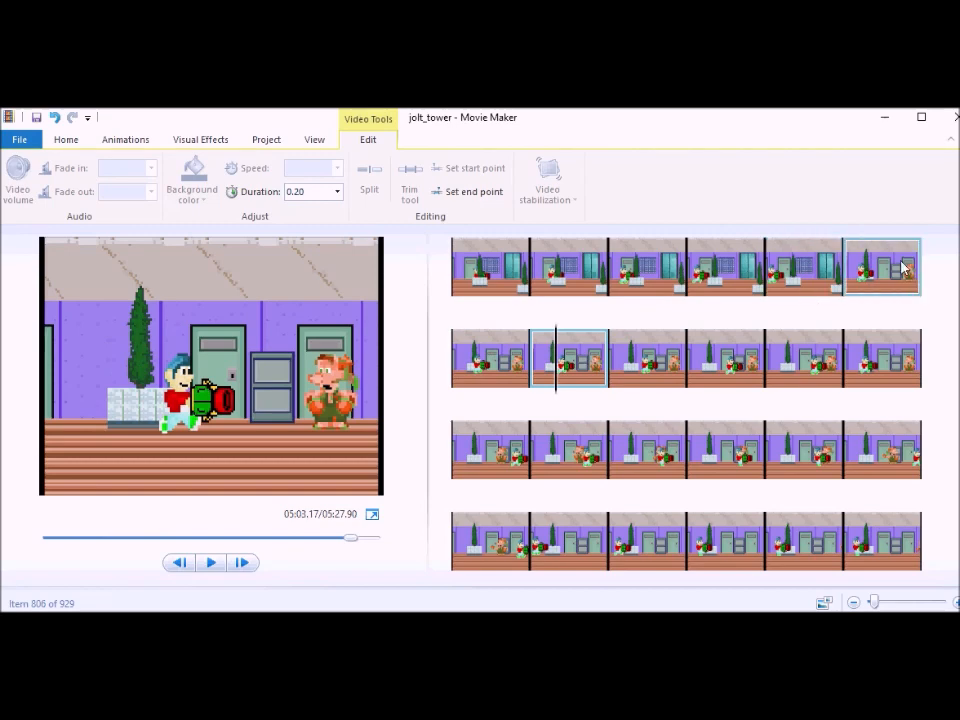
click(477, 372)
click(727, 377)
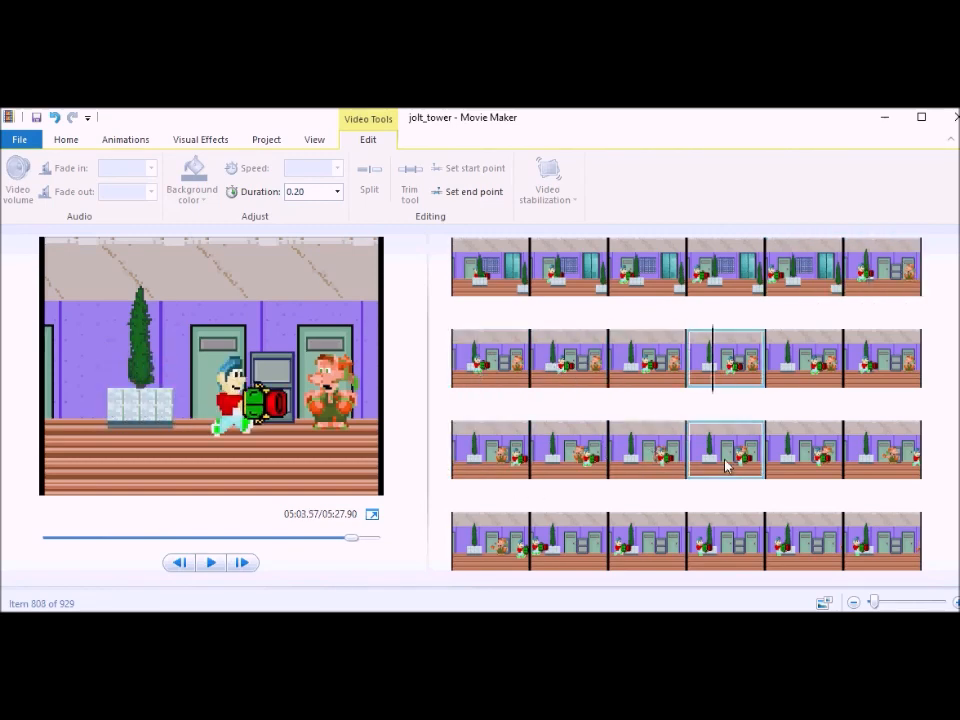
drag(866, 371, 885, 280)
key(space)
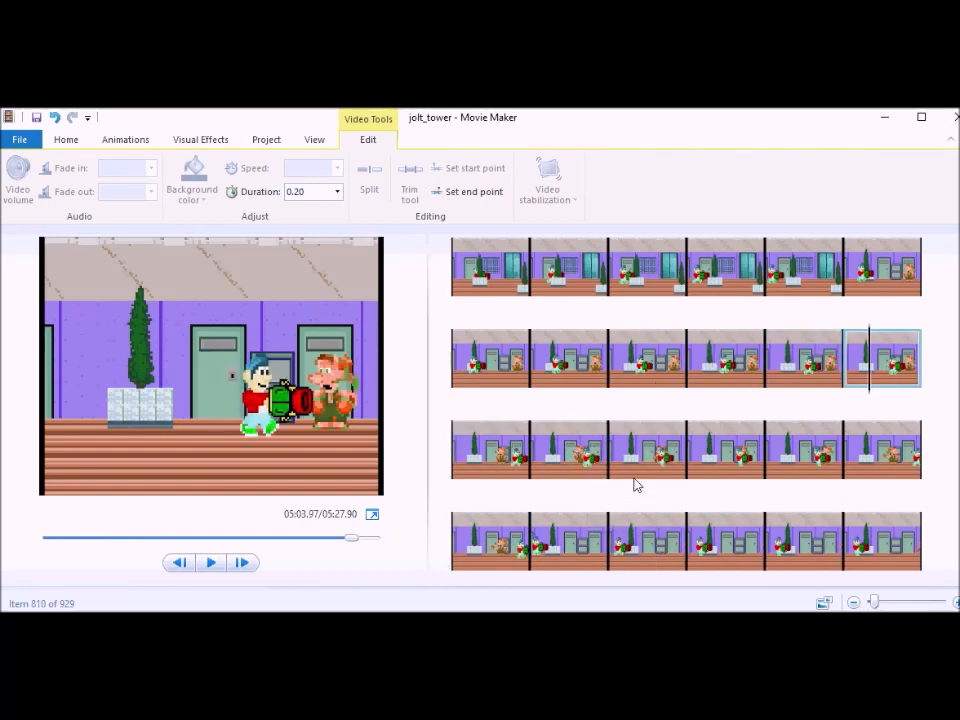
- Step through the hallway walk and reorder the frames where the boy passes the orange-haired character
click(622, 445)
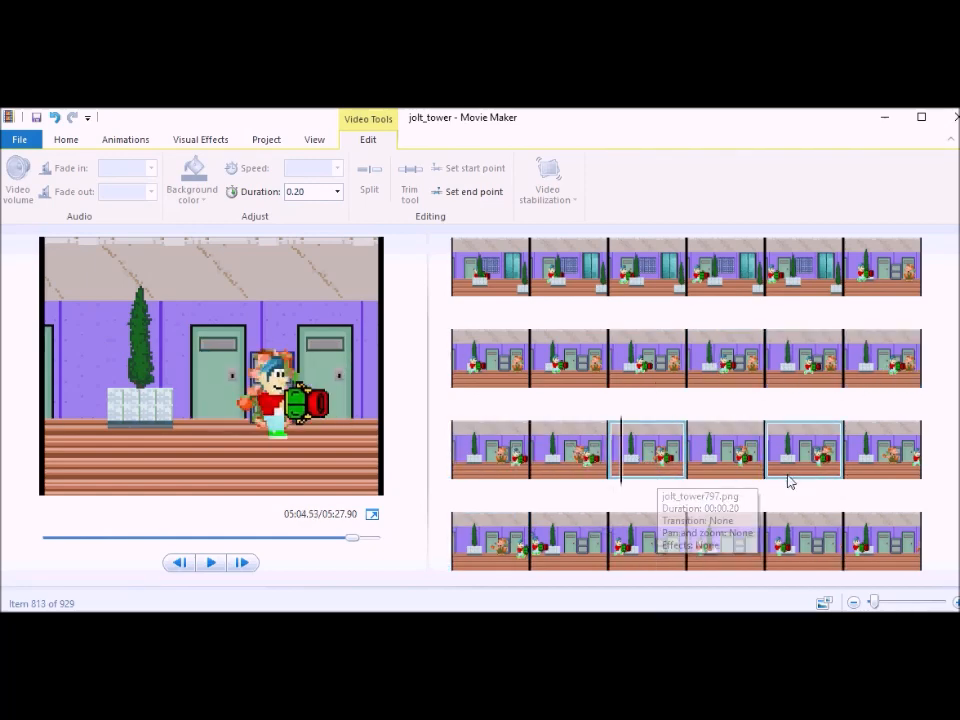
click(713, 358)
click(793, 359)
click(784, 445)
click(873, 360)
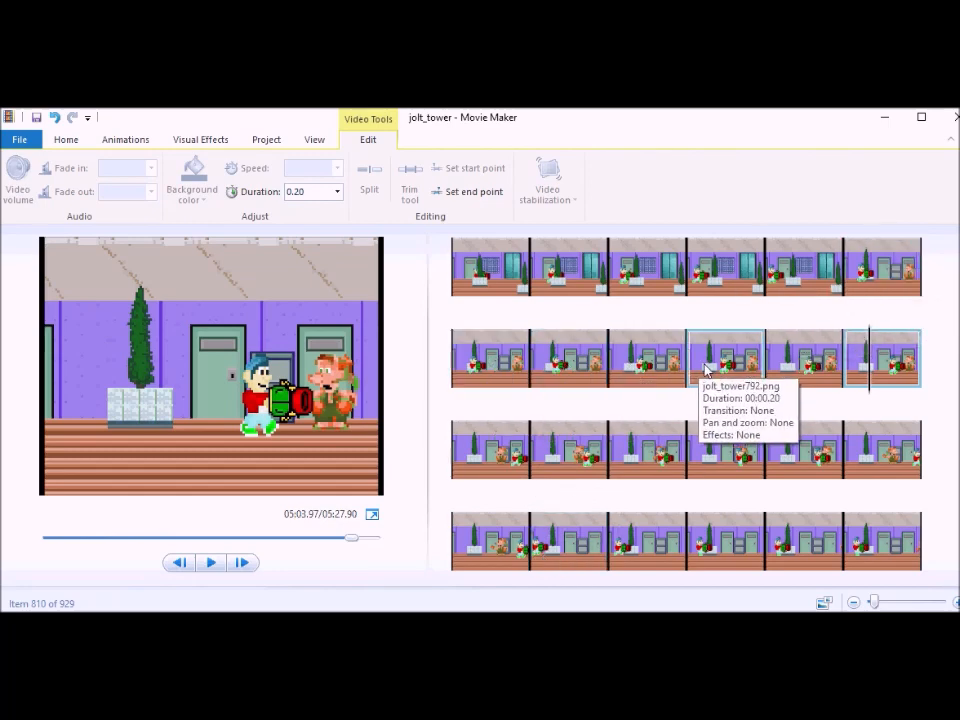
key(Right)
key(Right)
key(Right)
key(Right)
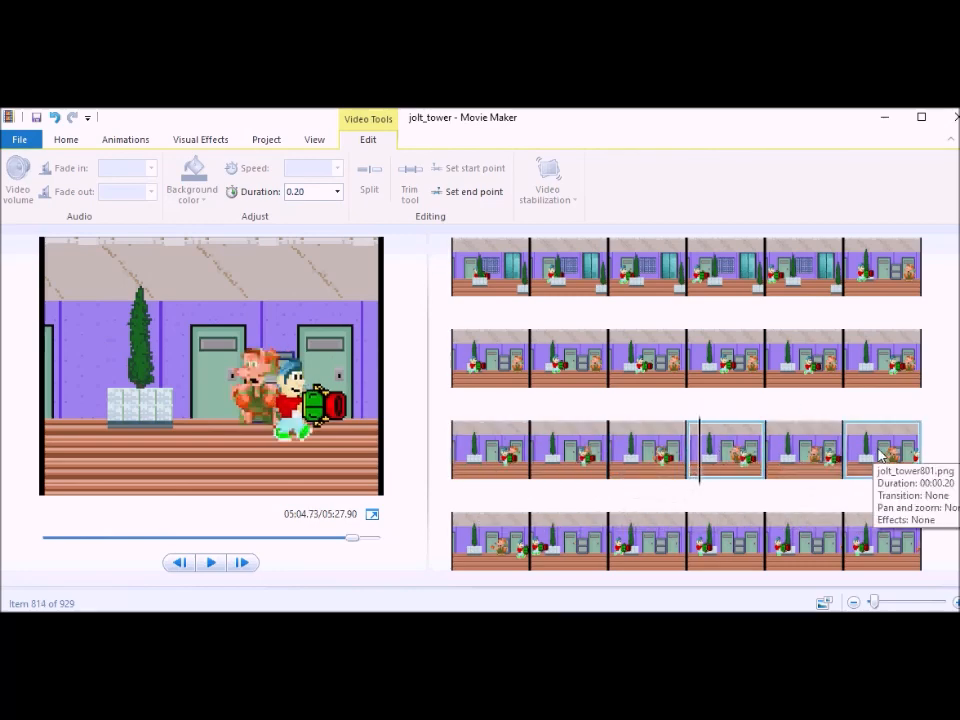
drag(507, 547, 850, 470)
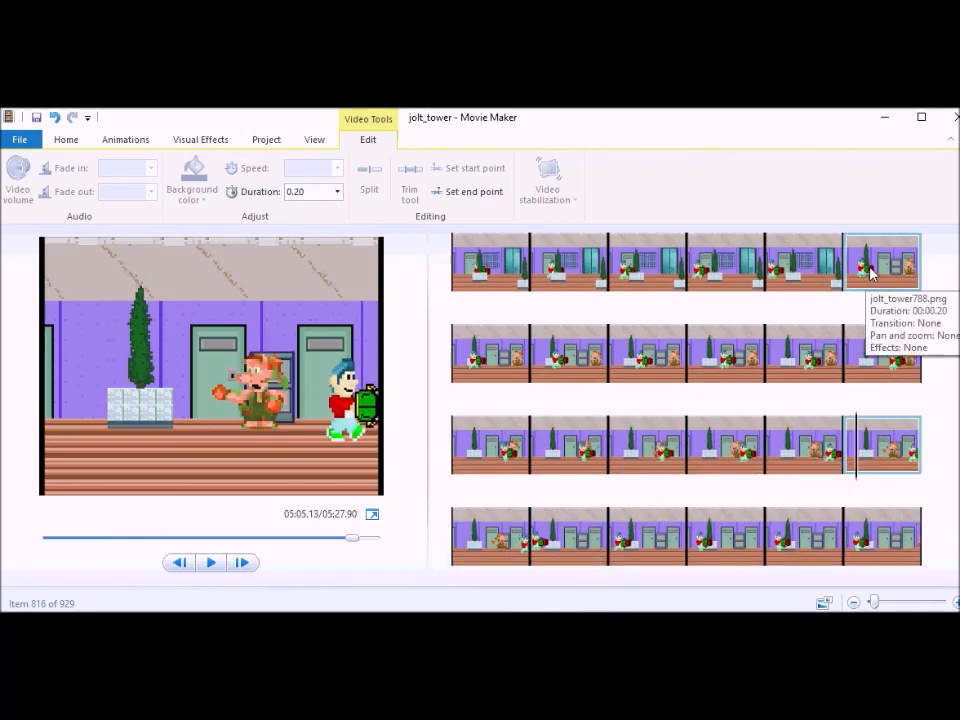
- Play back the hallway walk and move its 14 frames to the end of the timeline
click(870, 272)
key(space)
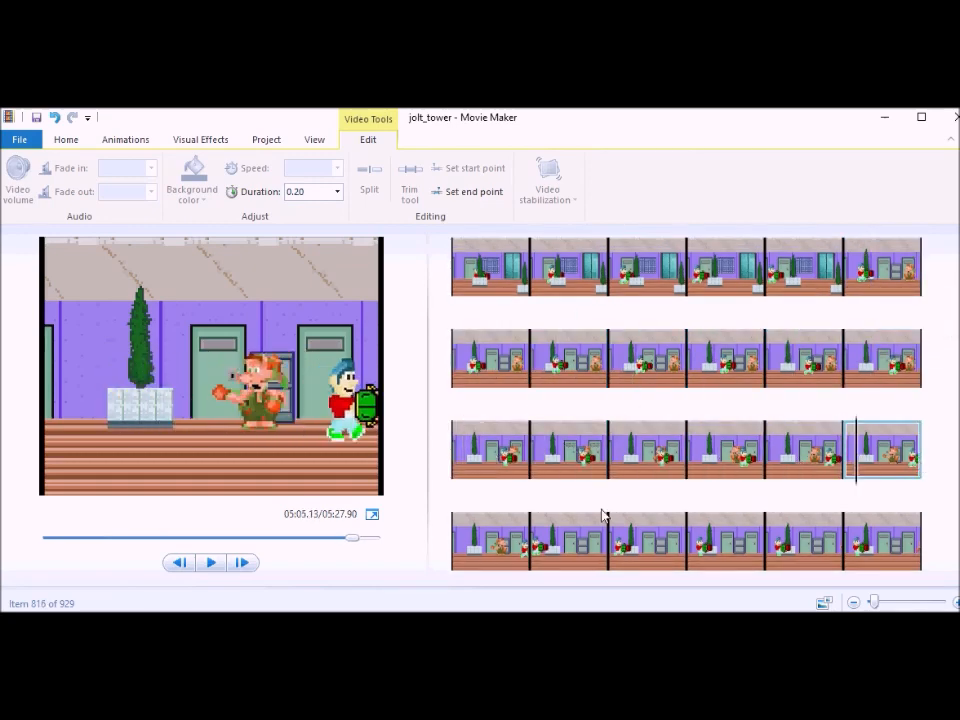
shift+click(880, 277)
drag(880, 277, 551, 583)
- Select the 19 frames of the boy between the wall grid and the elevator and move them to the end of the timeline
scroll(760, 530, up, 3)
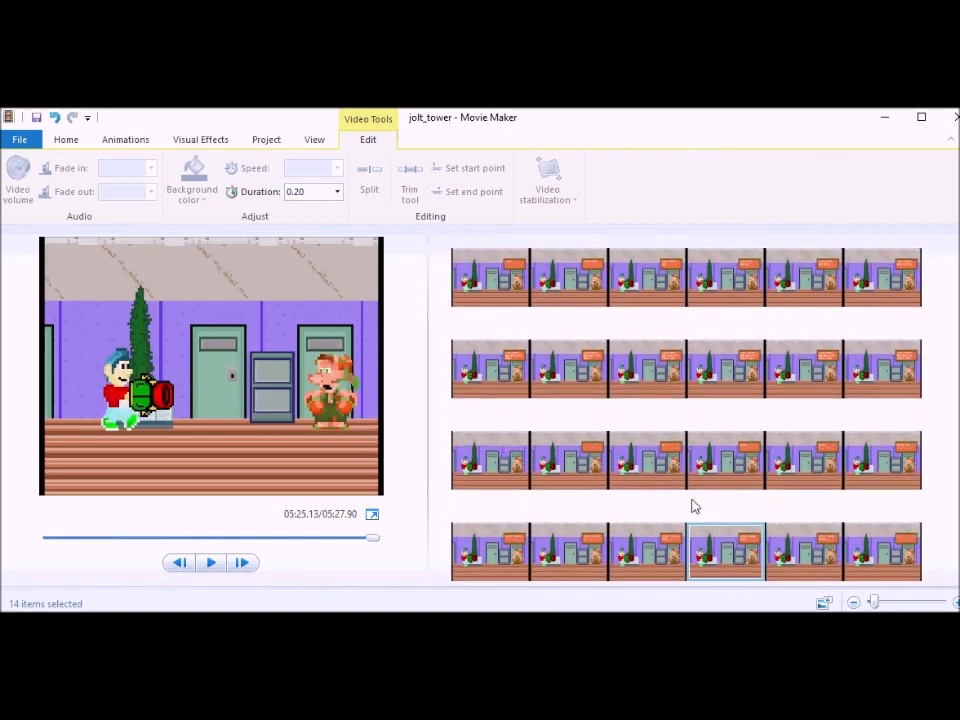
scroll(660, 488, up, 3)
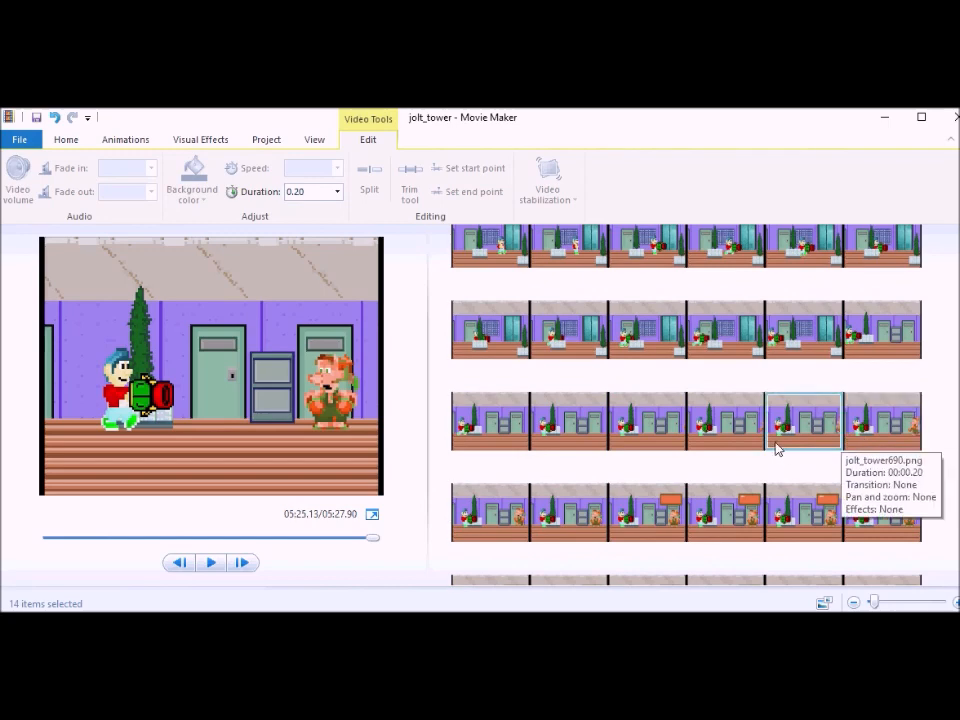
click(815, 349)
scroll(744, 369, up, 3)
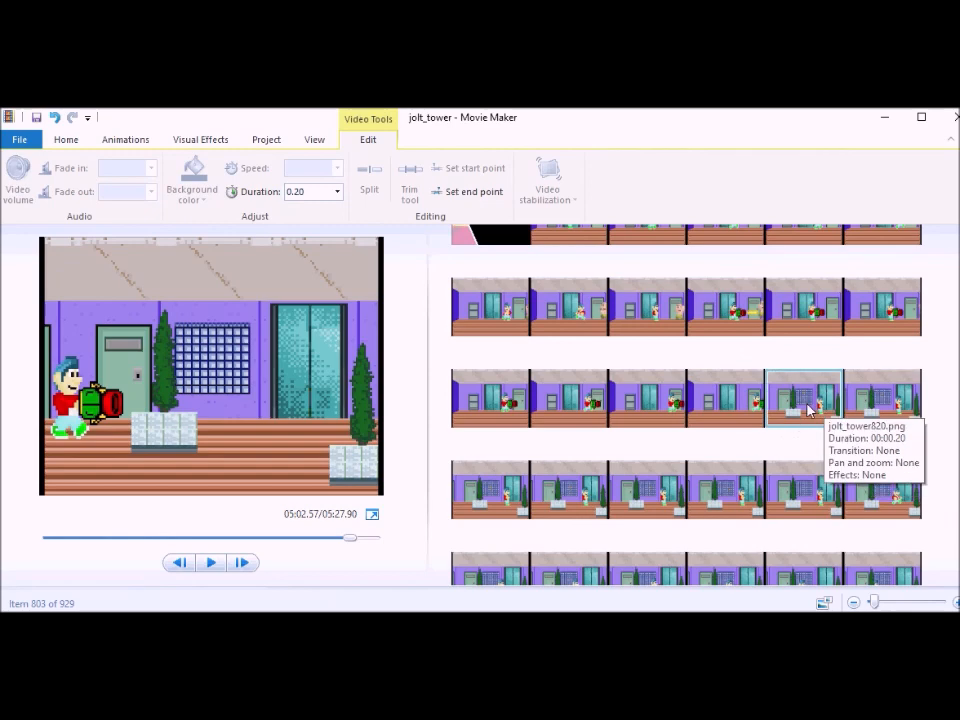
shift+click(792, 408)
drag(814, 465, 788, 598)
drag(795, 486, 780, 462)
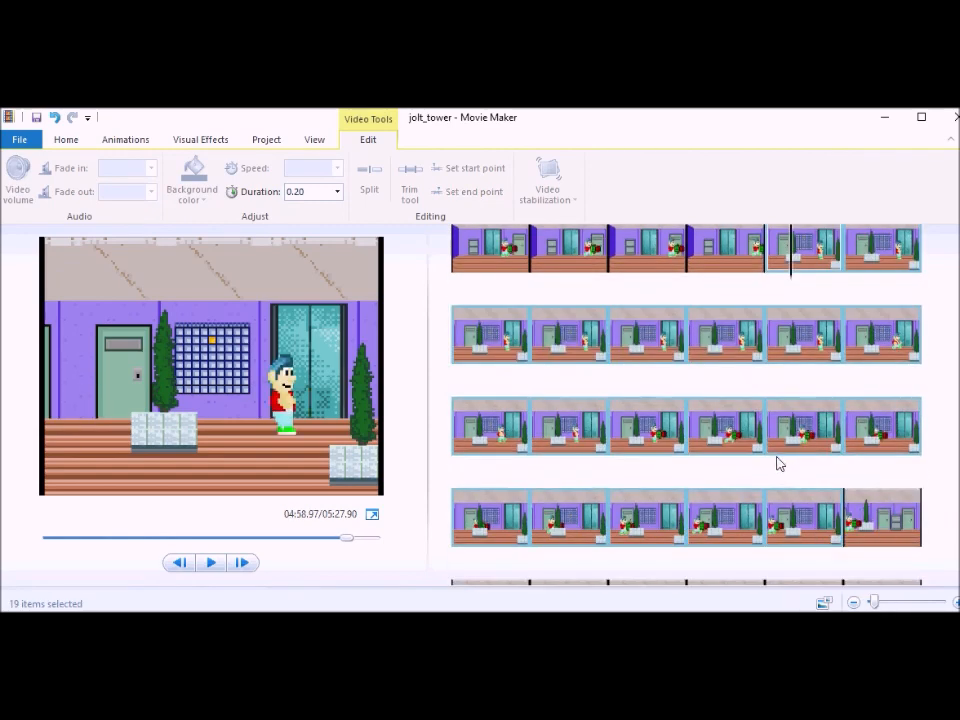
drag(808, 348, 886, 559)
- Reverse the order of the moved frames so the boy walks with the cannon past the wall grid toward the elevator
drag(780, 535, 868, 296)
drag(800, 555, 714, 365)
drag(800, 548, 790, 365)
drag(802, 545, 868, 365)
drag(800, 542, 470, 445)
drag(800, 550, 545, 445)
drag(800, 545, 622, 445)
drag(800, 542, 782, 445)
drag(810, 540, 862, 445)
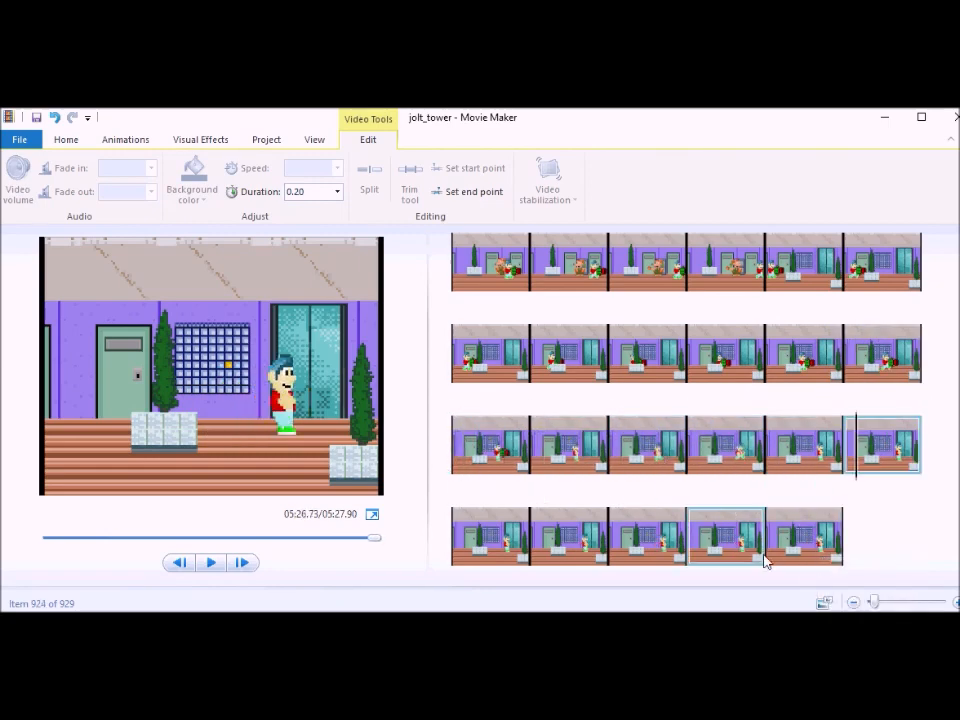
- Rearrange the final frames of the boy standing at the elevator to follow the moving lit square on the wall grid
click(805, 540)
drag(489, 537, 803, 453)
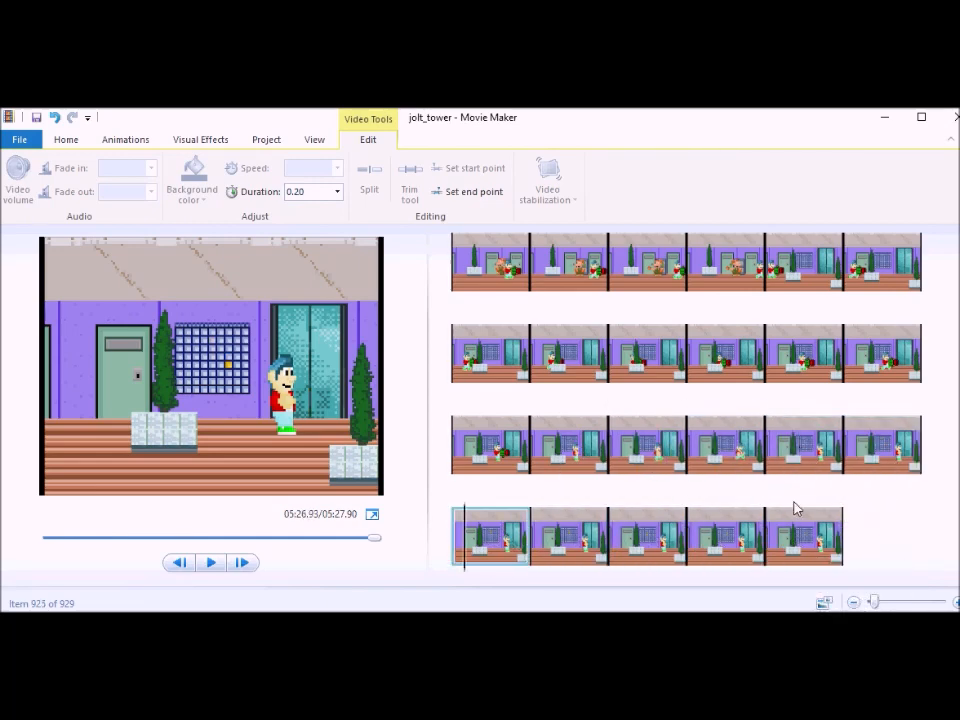
click(871, 446)
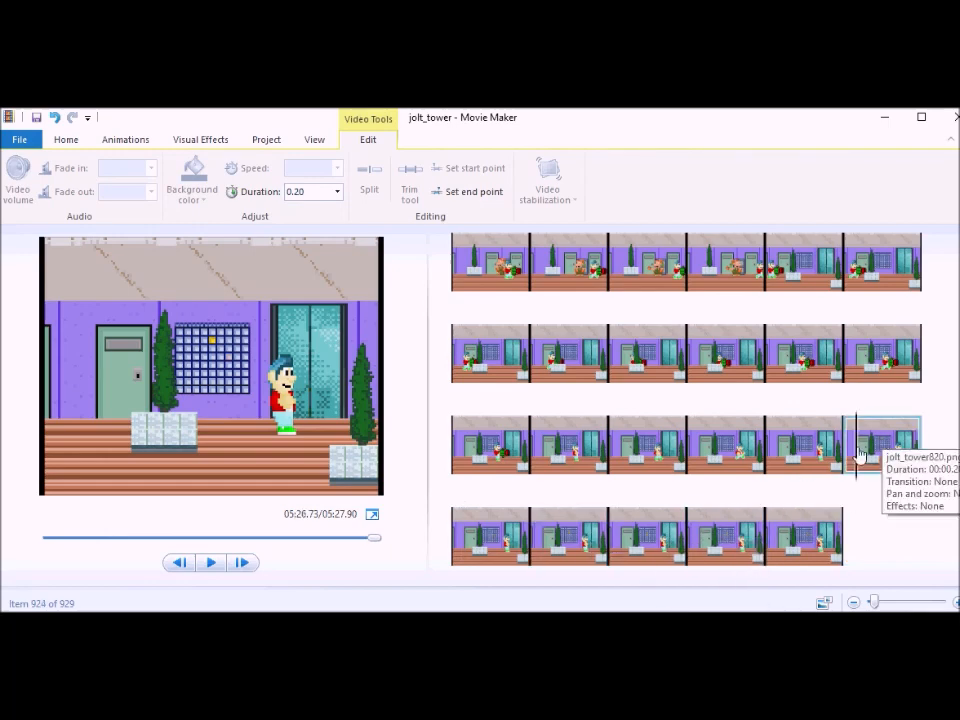
drag(590, 541, 551, 546)
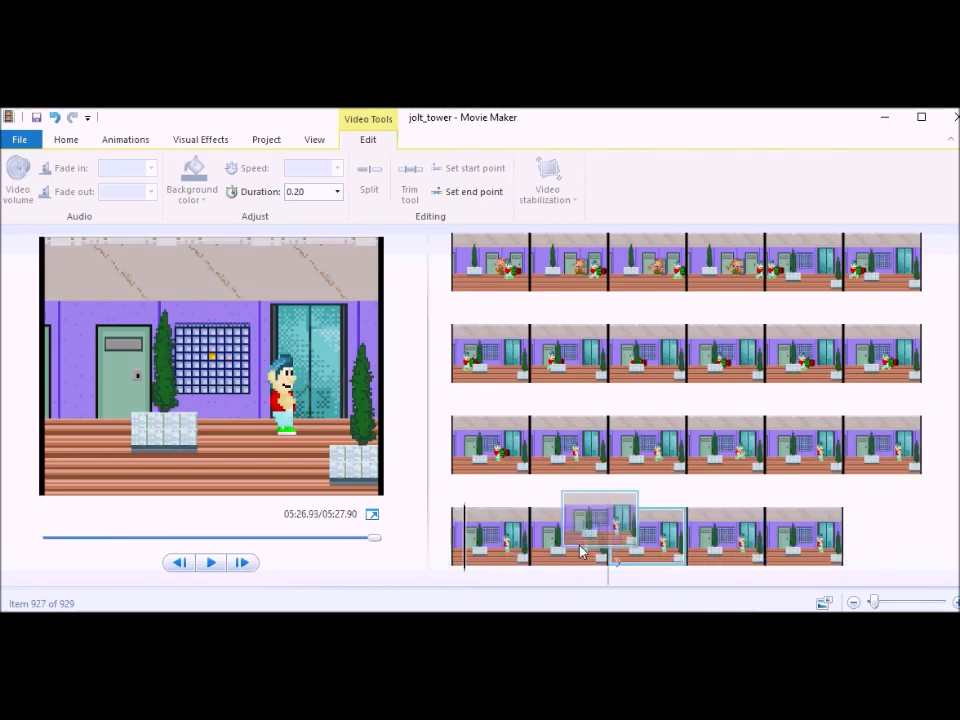
click(790, 543)
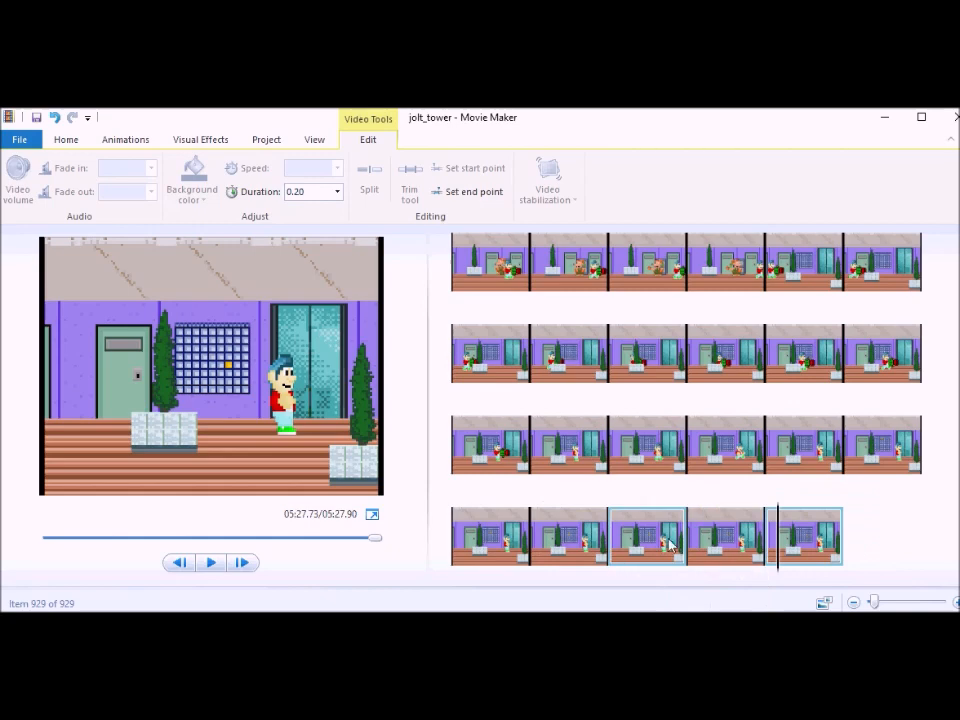
- Step through the closing elevator frames one by one to check the order of the wall grid lights
click(657, 451)
click(741, 454)
click(815, 456)
click(878, 452)
click(493, 533)
click(570, 537)
click(645, 540)
click(787, 548)
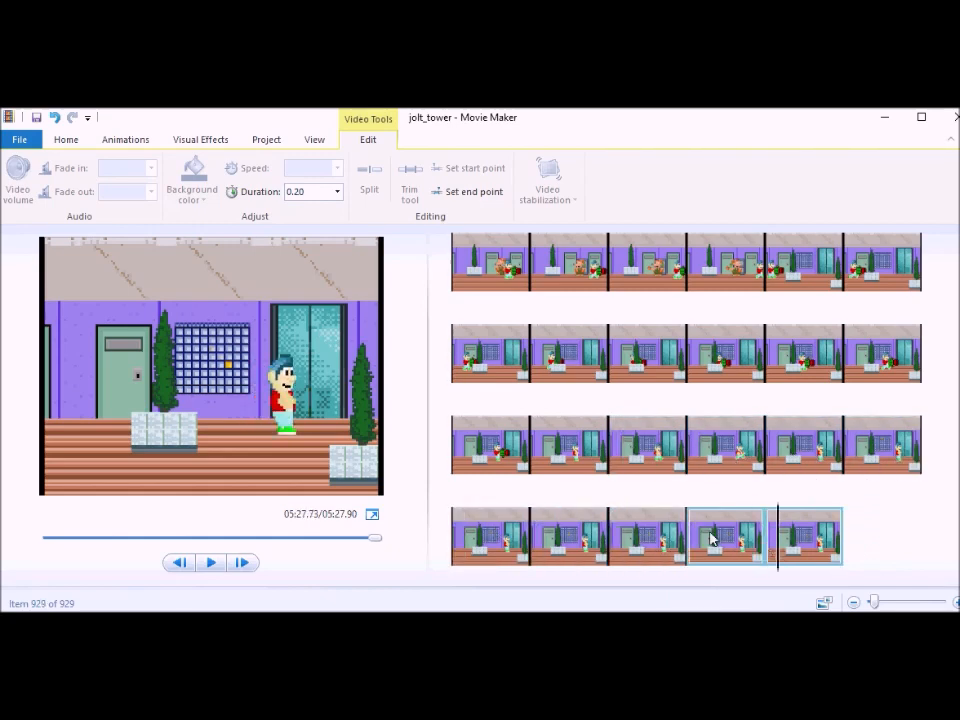
- Set the first hallway frame at the elevator to 1.50 seconds and apply a pixelating transition to it
scroll(710, 537, up, 5)
scroll(650, 480, up, 10)
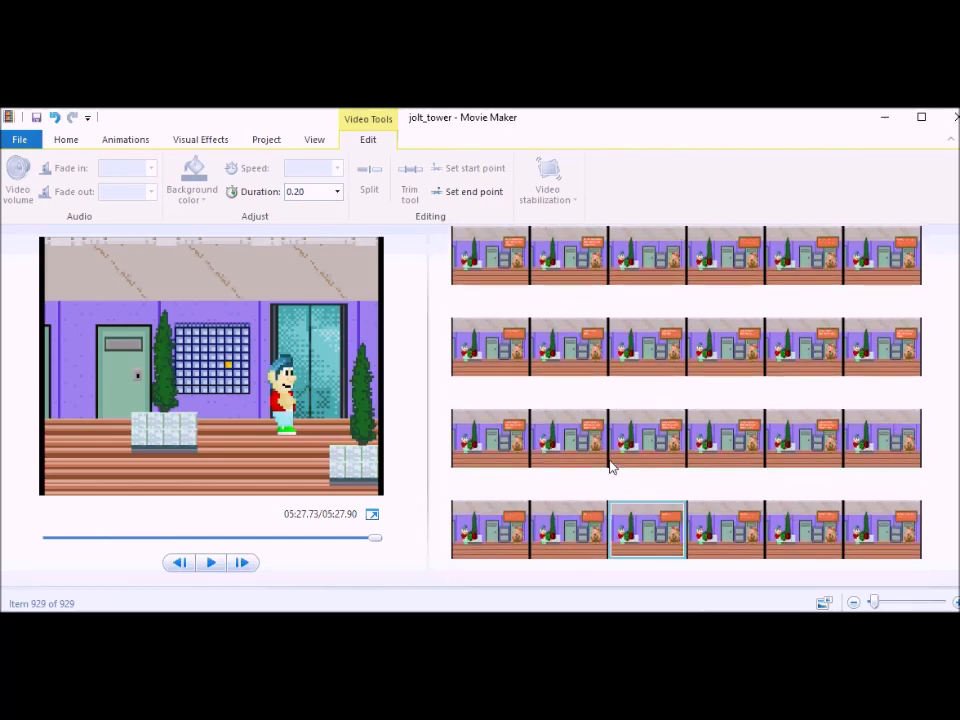
click(556, 266)
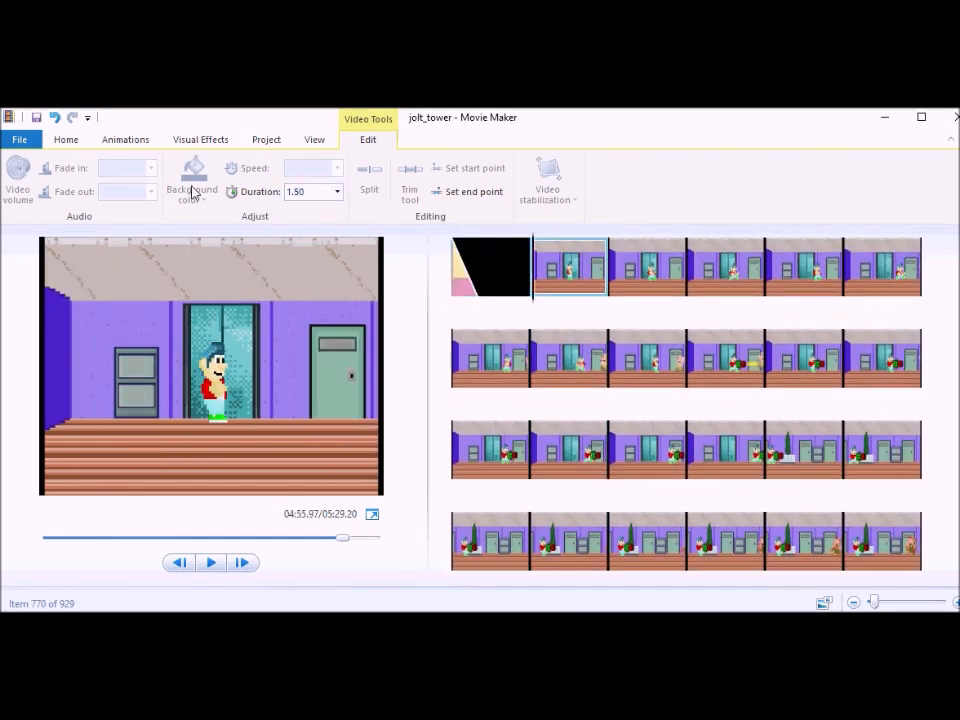
click(124, 139)
click(421, 198)
click(420, 255)
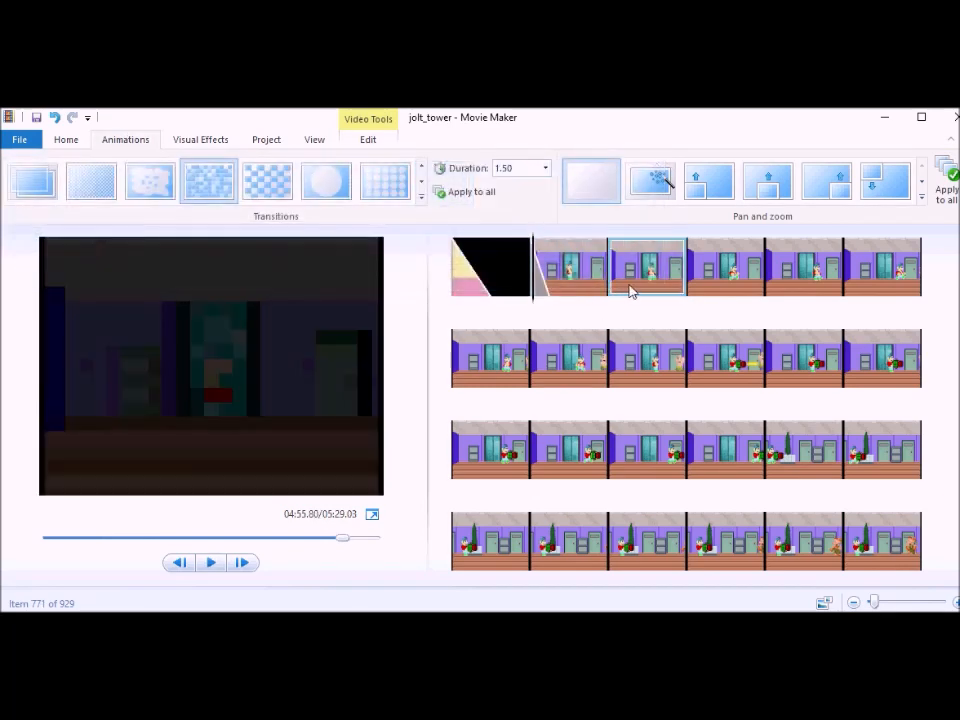
- Set the seven frames from the boy leaving the elevator to the bald character's raised arms to 0.11 seconds each
click(630, 291)
shift+click(580, 370)
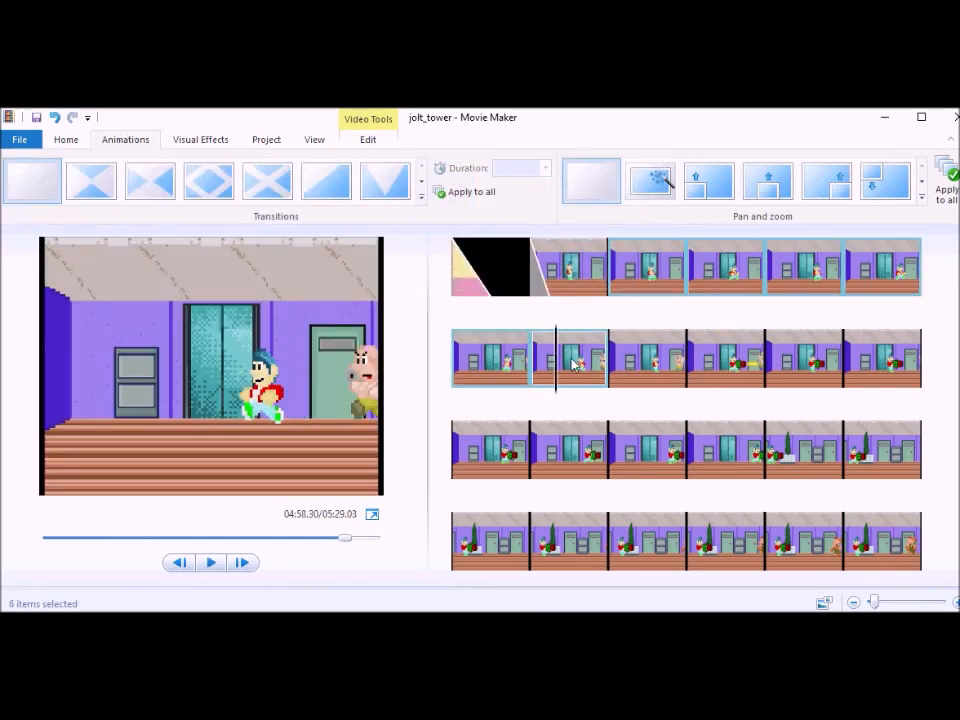
shift+click(634, 358)
click(621, 365)
click(630, 285)
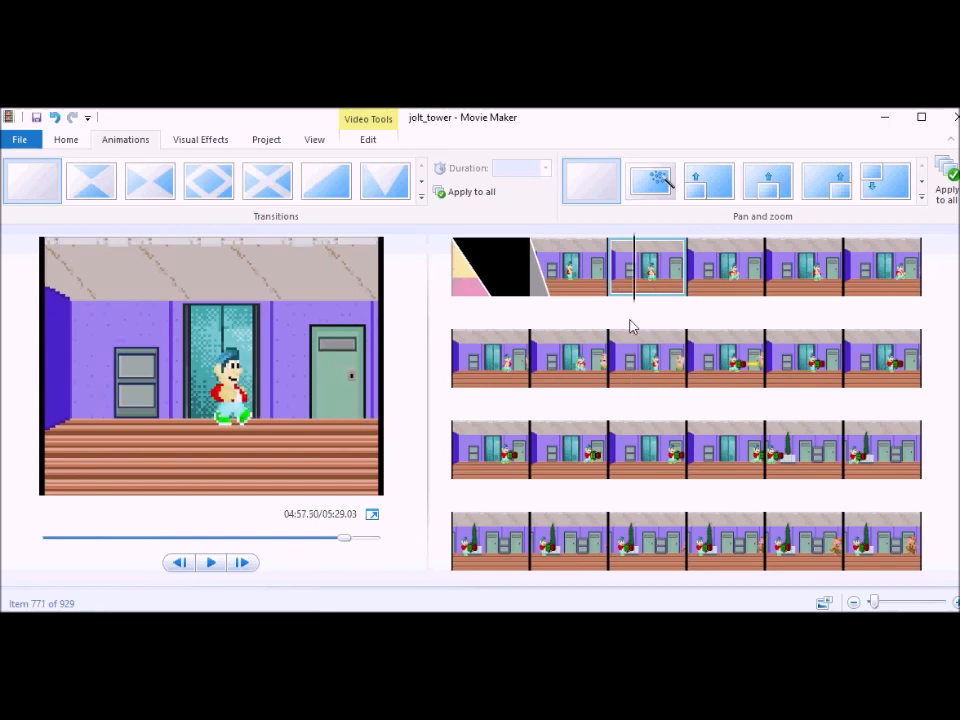
shift+click(603, 368)
shift+click(630, 362)
click(641, 377)
click(510, 374)
click(568, 377)
click(716, 377)
click(632, 289)
shift+click(632, 356)
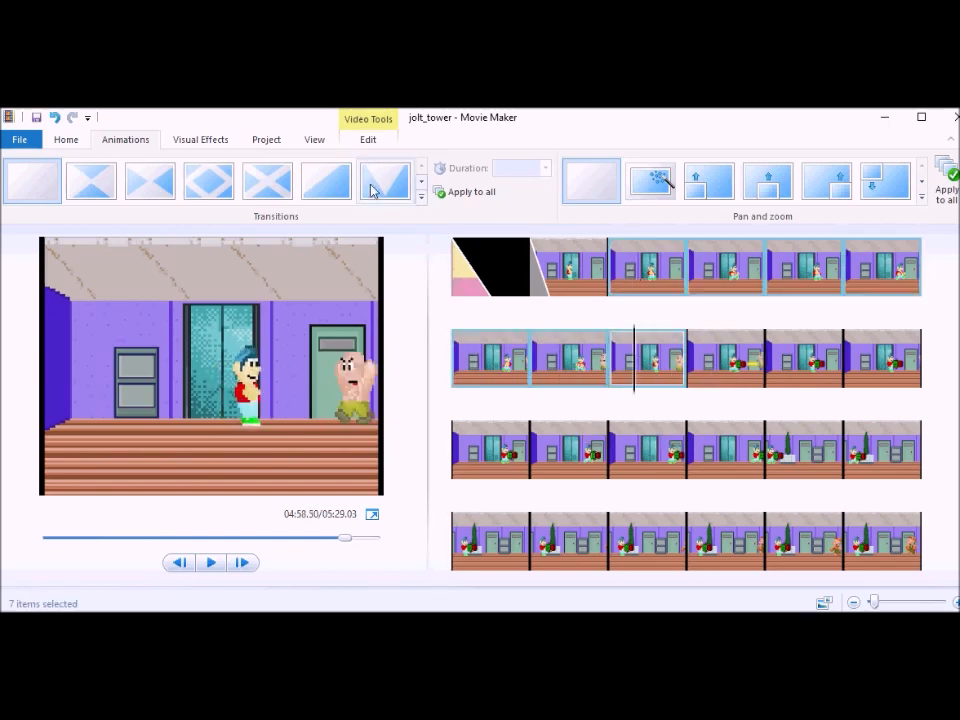
click(368, 139)
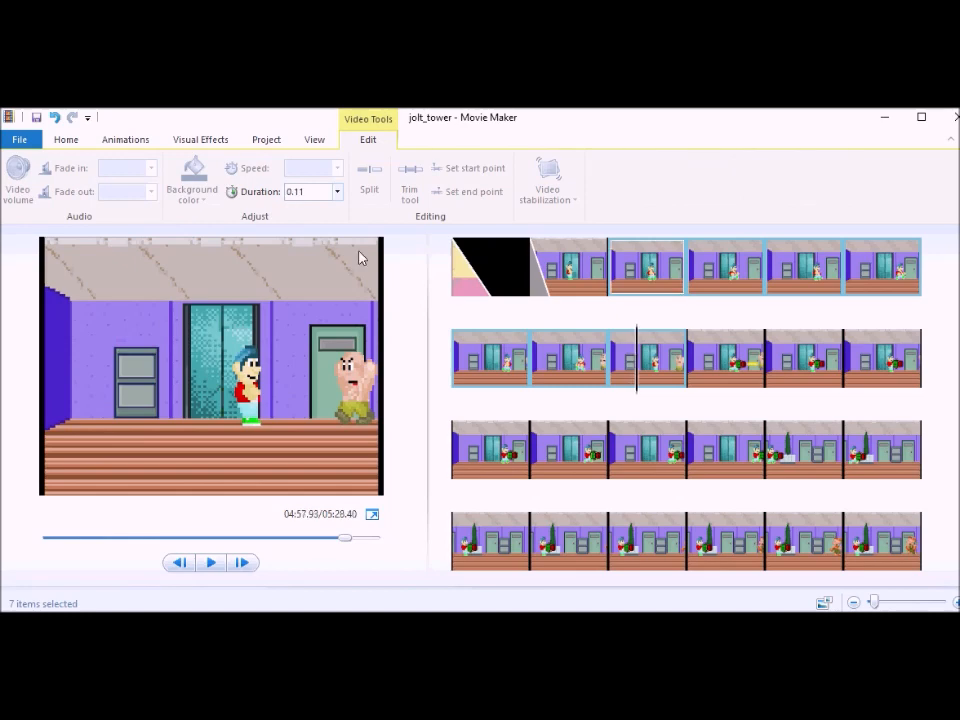
- Set the cannon blast frame's duration to 0.08 seconds and duplicate a frame of the boy holding the cannon after it
key(Right)
click(790, 378)
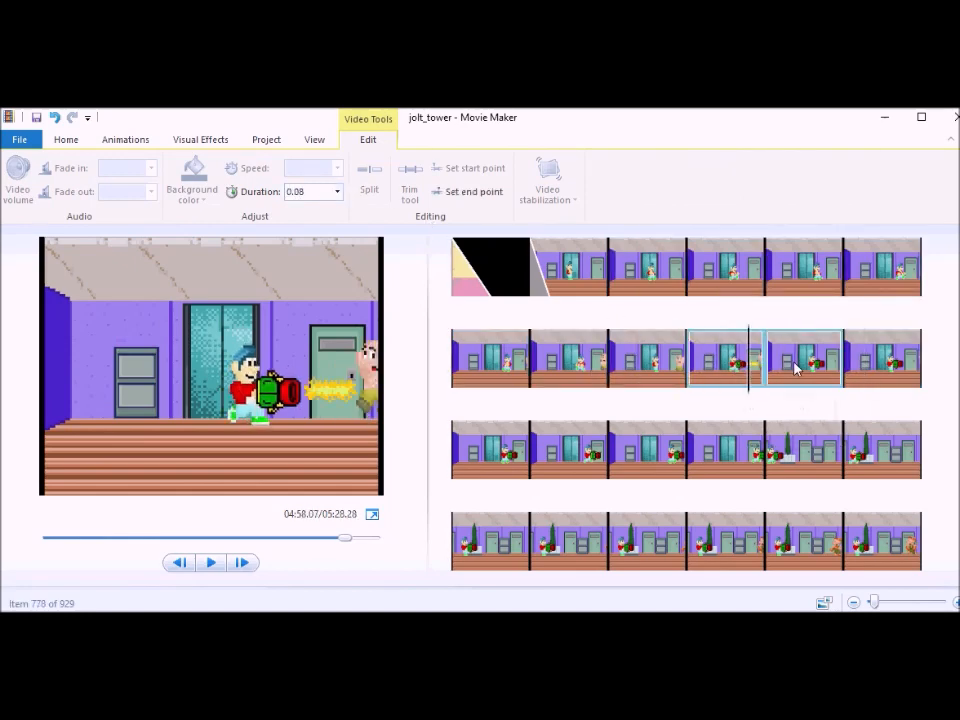
key(ctrl+v)
click(801, 368)
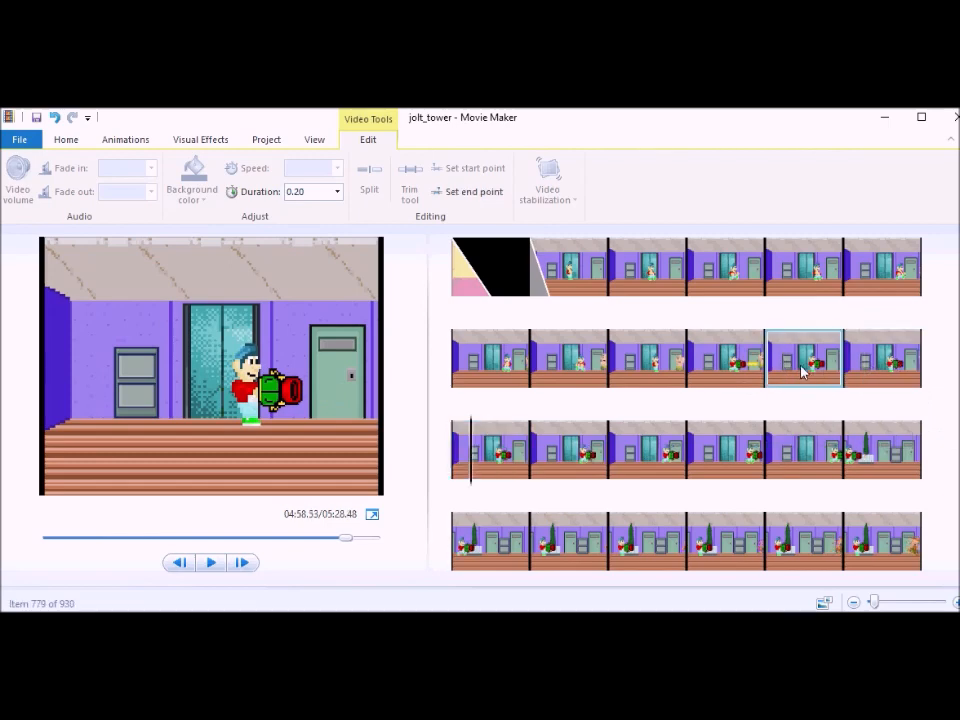
- Adjust the frame durations after the cannon blast, setting the third cannon-holding frame to 0.70 seconds
ctrl+click(896, 365)
click(516, 449)
click(318, 192)
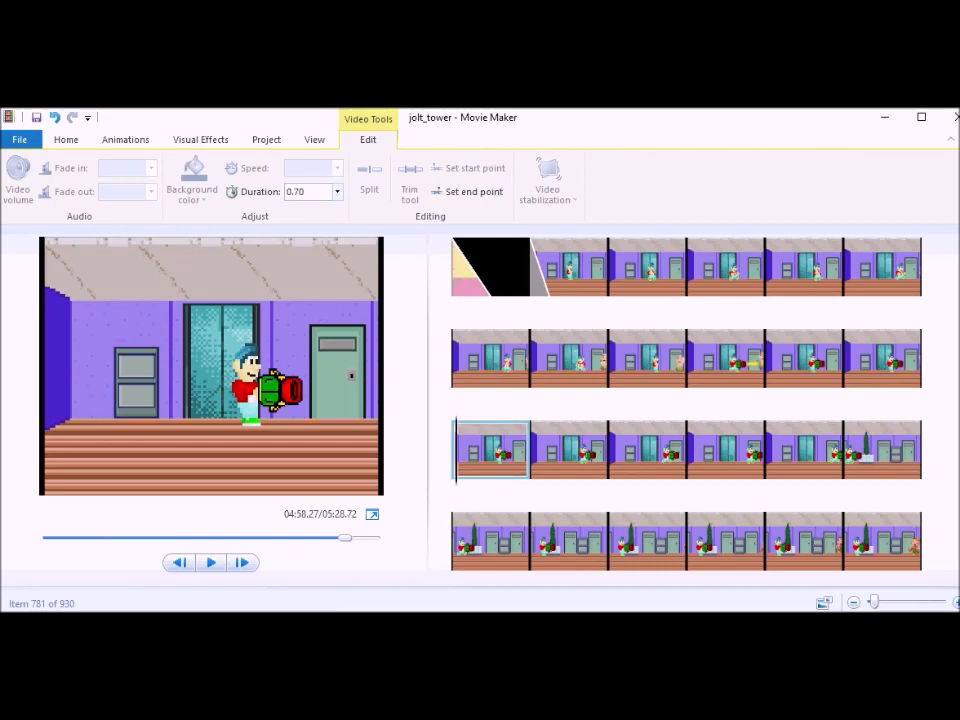
- Shorten the six frames of the boy carrying the cannon to the plant and lengthen his standing frame beside it
scroll(561, 448, down, 1)
click(546, 405)
shift+click(860, 405)
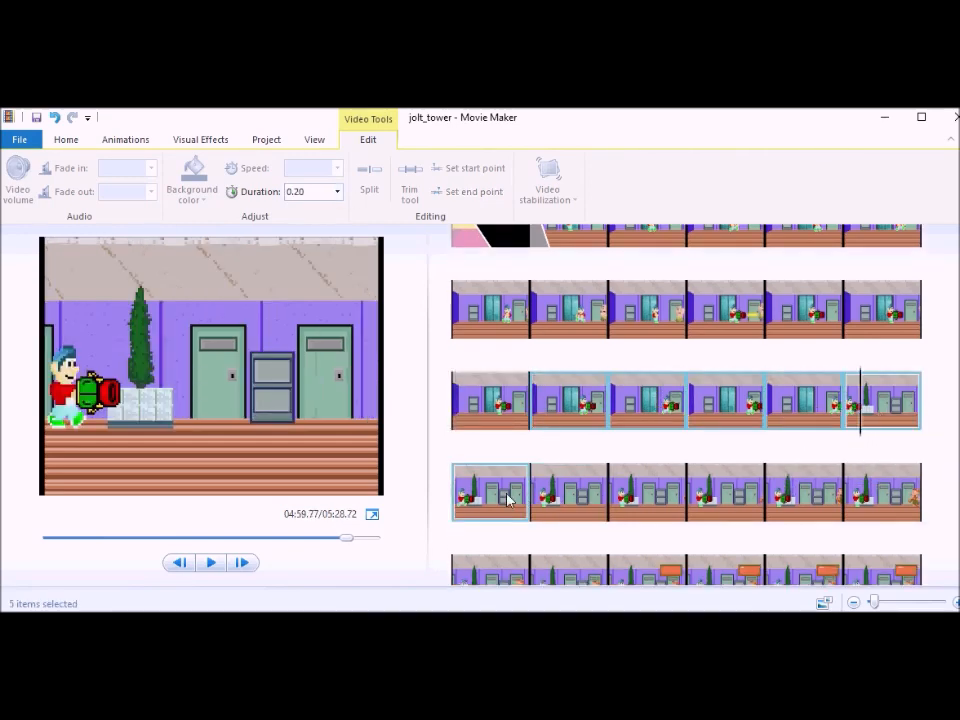
shift+click(508, 500)
click(558, 503)
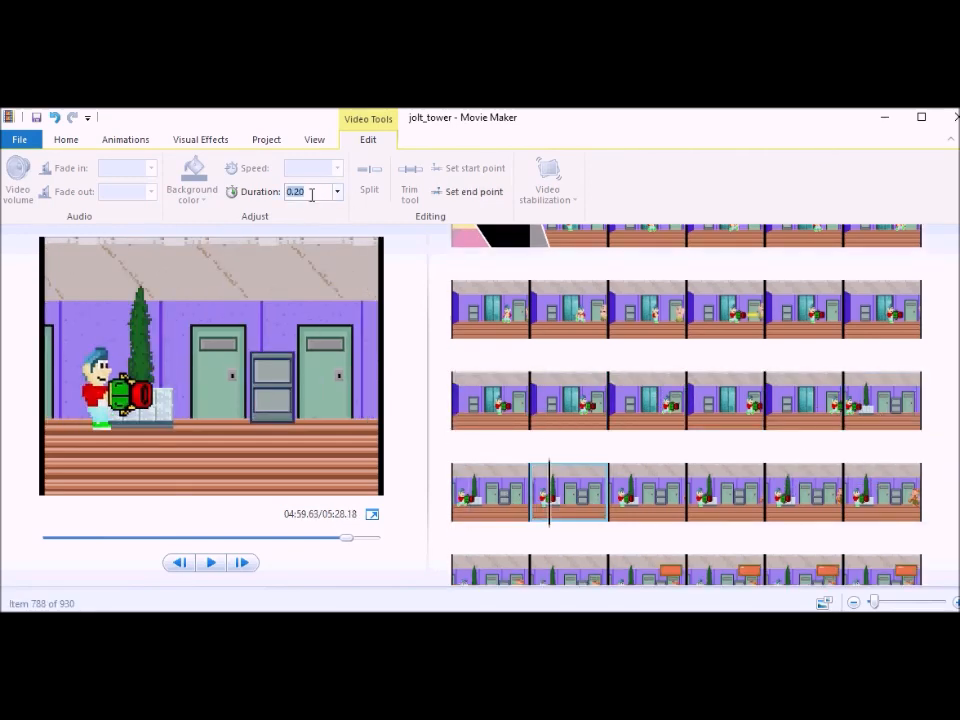
- Set the five frames where the orange-haired character enters the hallway to 0.12 seconds each
shift+click(852, 498)
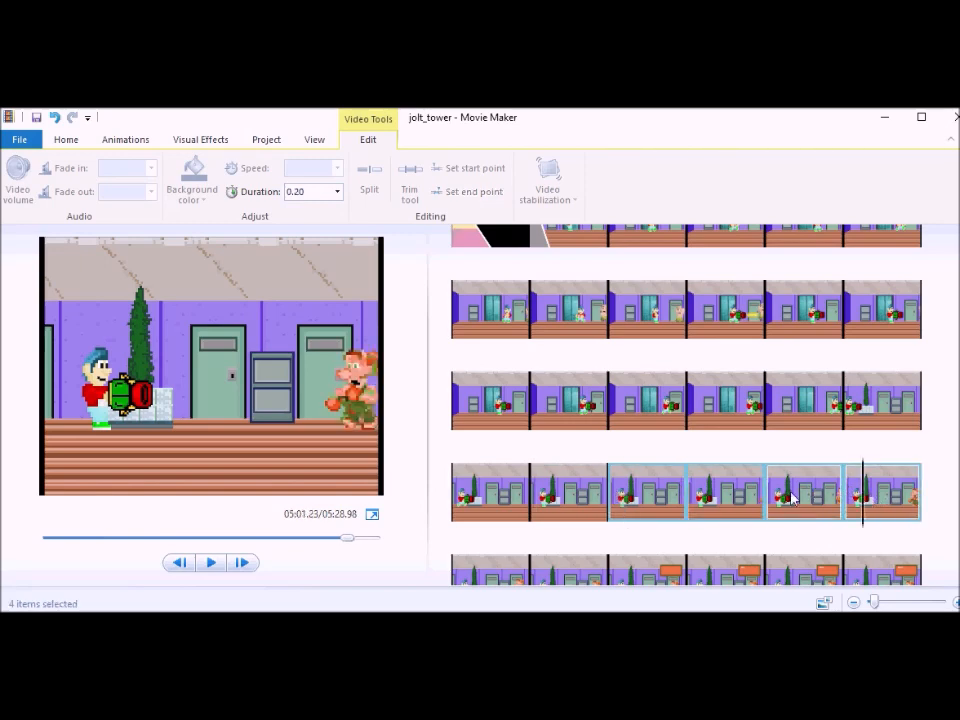
scroll(832, 500, down, 2)
shift+click(504, 488)
click(313, 194)
key(Return)
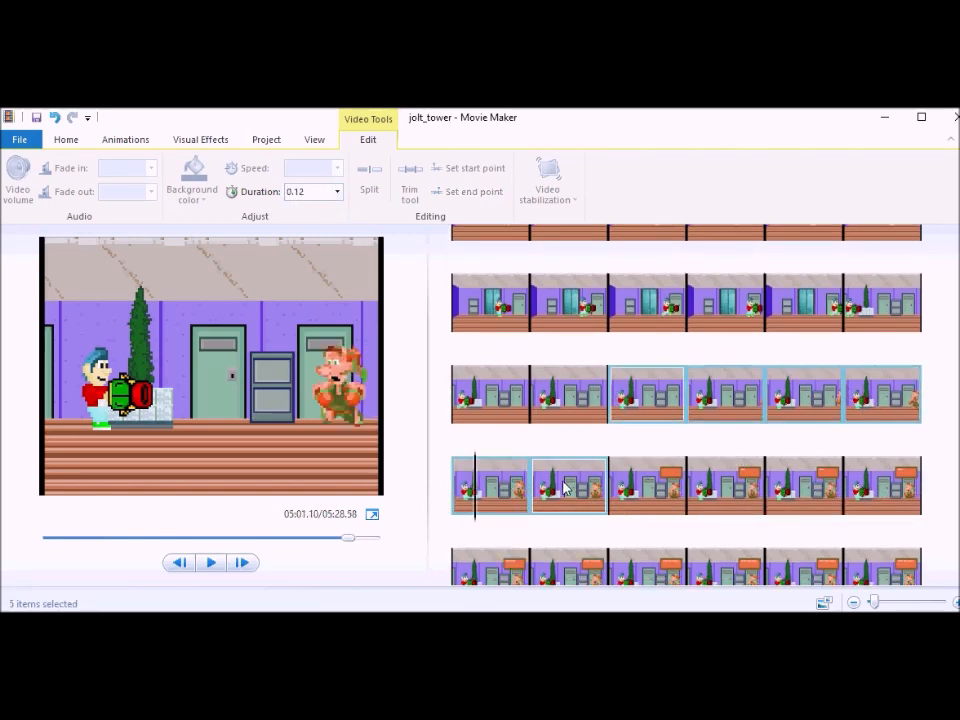
- Lengthen the frames leading into the speech box and set the "YOU??" frame to 1.00 second
click(563, 485)
click(722, 481)
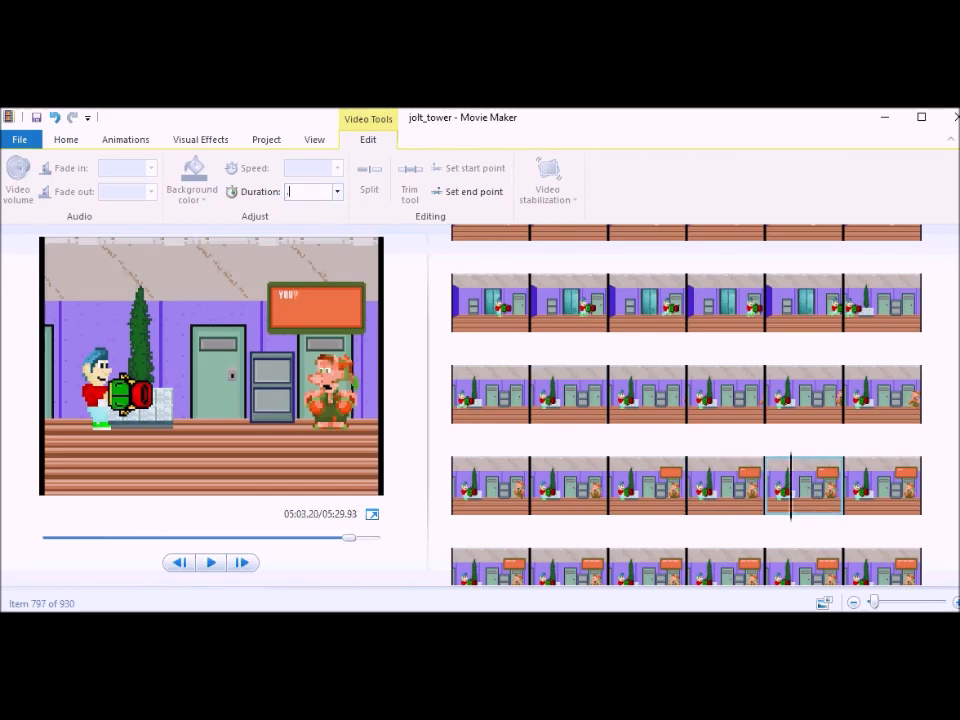
key(Right)
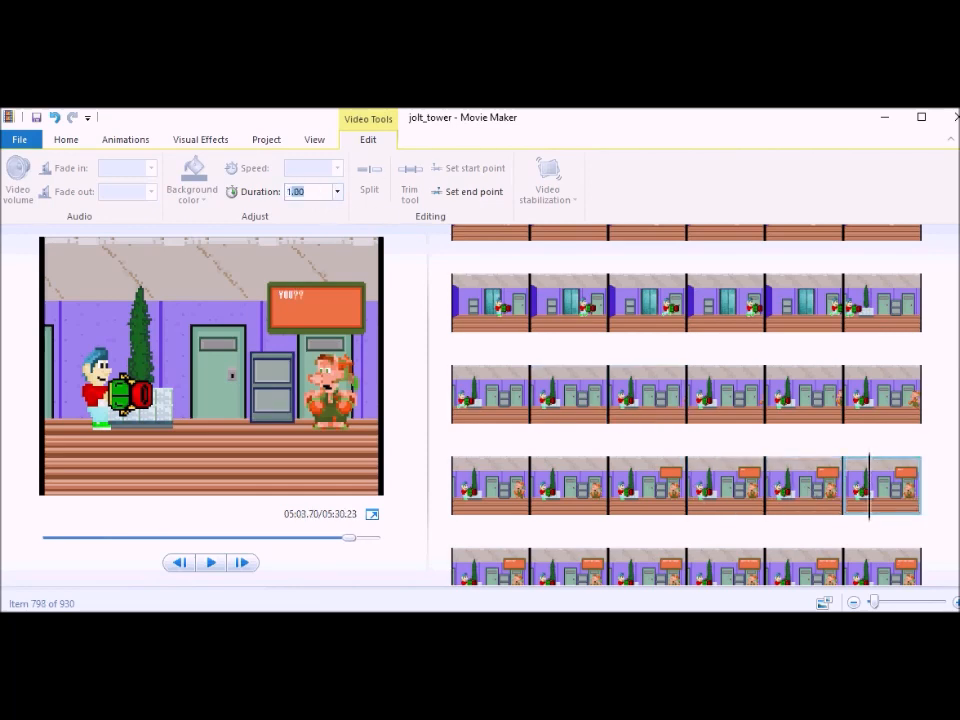
key(Return)
- Set the two frames following "YOU??" to 0.55 seconds each
scroll(546, 519, down, 1)
click(490, 524)
ctrl+click(587, 525)
shift+click(591, 531)
click(322, 192)
text(.55)
key(Return)
- Lengthen the "YOU?? NOT AGAIN!" frame and set the three ellipsis frames after it to 0.40 seconds each
key(Right)
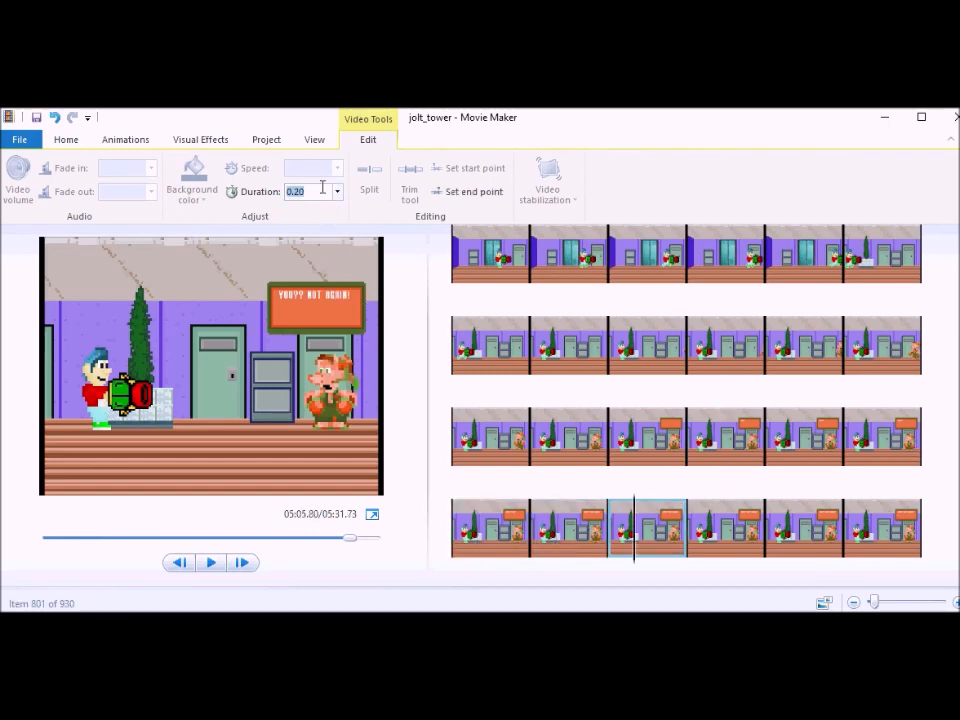
shift+click(869, 530)
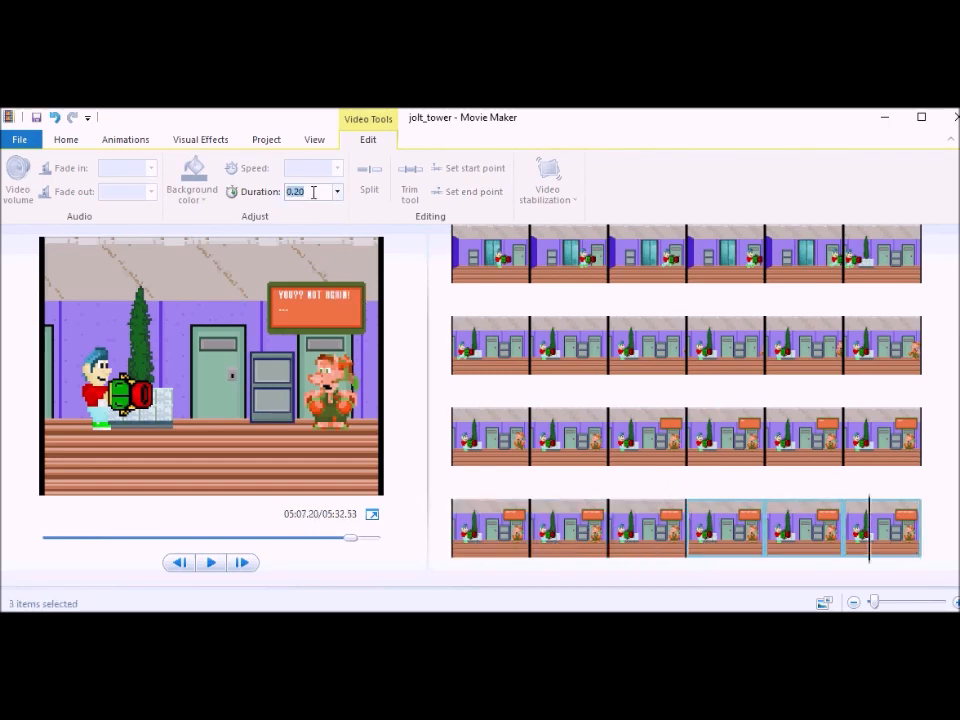
text(.4)
key(Return)
- Lengthen the frames spelling "...LOOK, I DON'T GOT TIME Y'ALL!" and set the completed line to 1.00 second
scroll(797, 413, down, 2)
click(490, 465)
shift+click(647, 486)
click(478, 472)
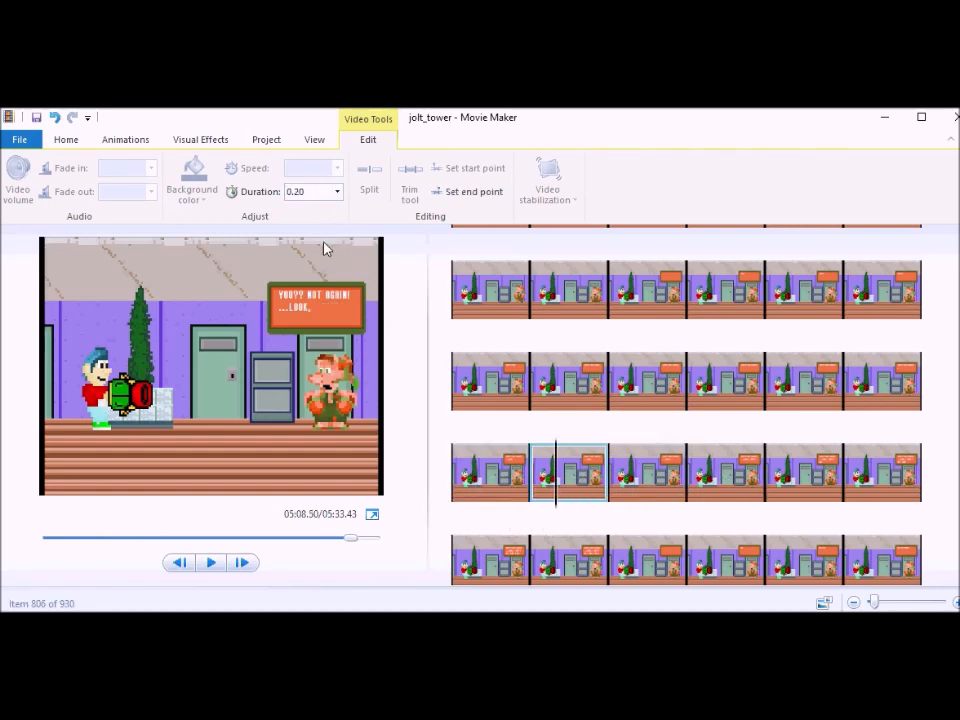
key(Right)
shift+click(836, 481)
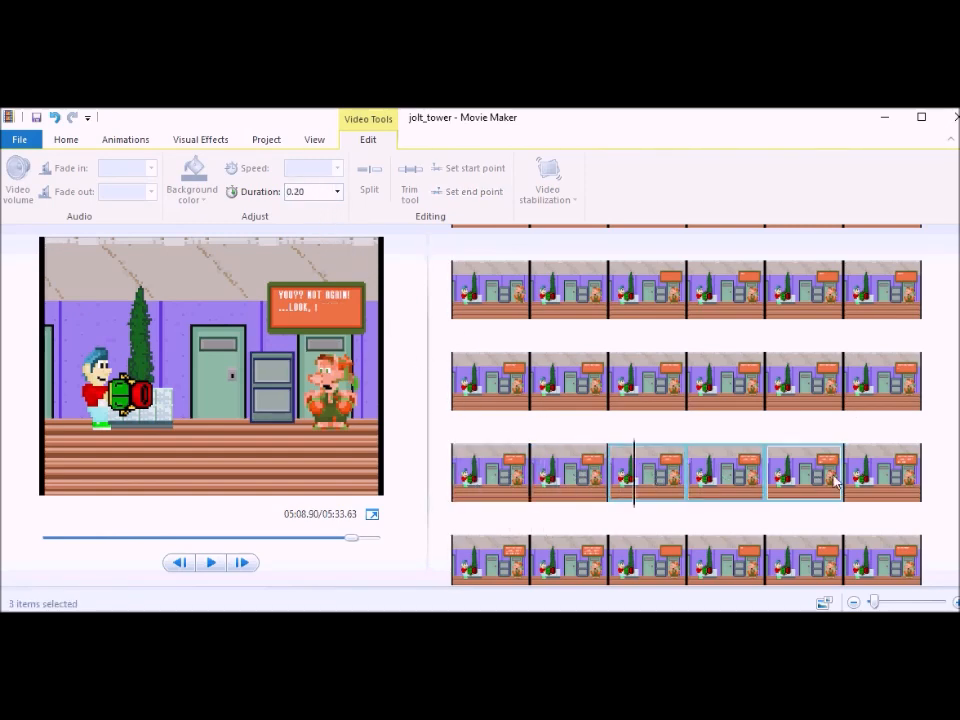
key(shift+Right)
key(Right)
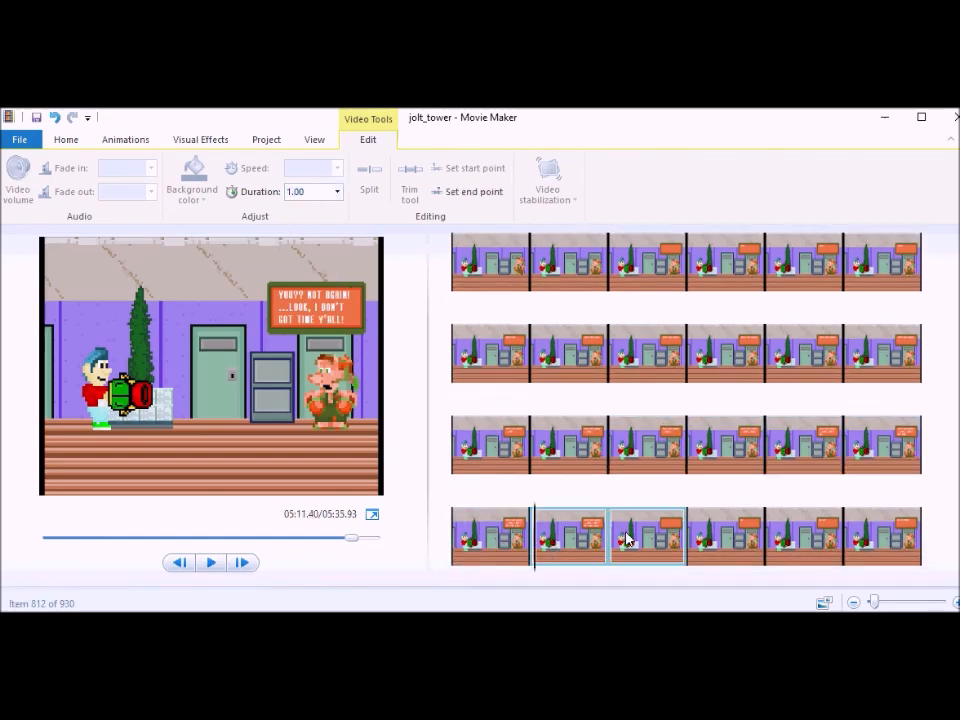
- Lengthen the five frames that spell out "DO YOU KNOW WHERE THAT" in the speech box
click(626, 539)
click(735, 550)
shift+click(861, 542)
scroll(861, 542, down, 1)
click(523, 558)
click(720, 445)
shift+click(568, 543)
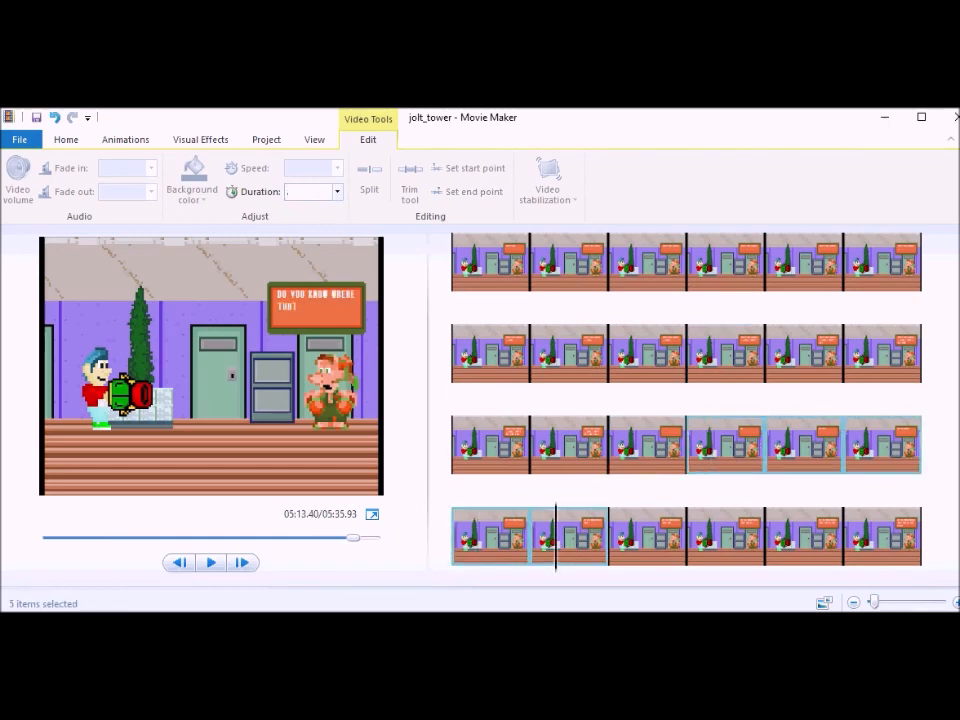
- Set the "THAT JAN-" frame to 0.50 seconds and the frame after it to 0.55 seconds
click(633, 530)
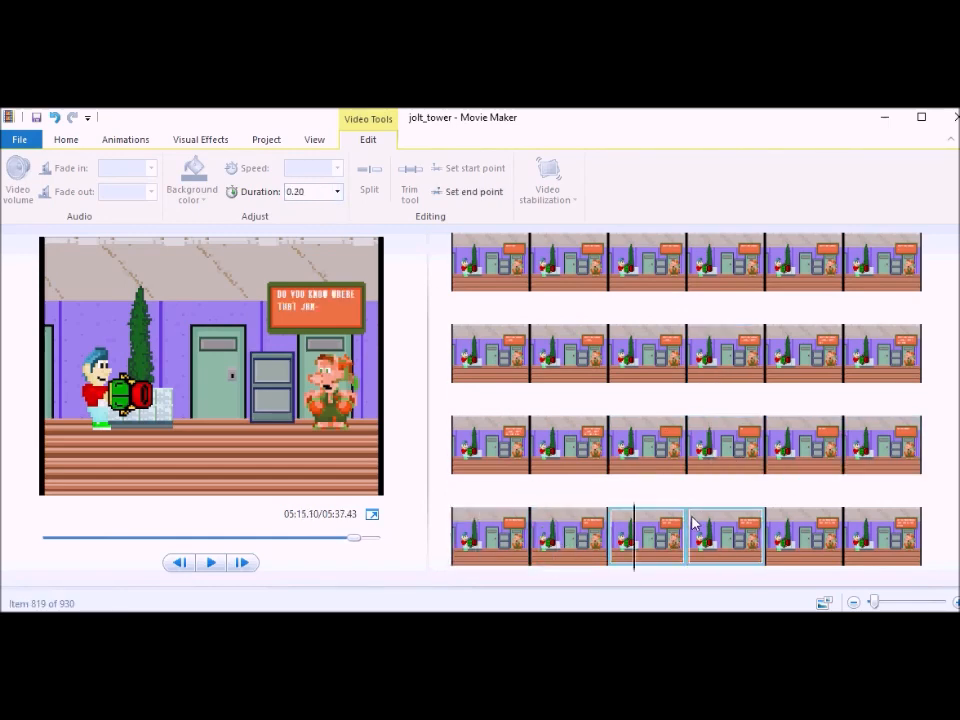
text(.5)
key(Return)
text(.55)
key(Return)
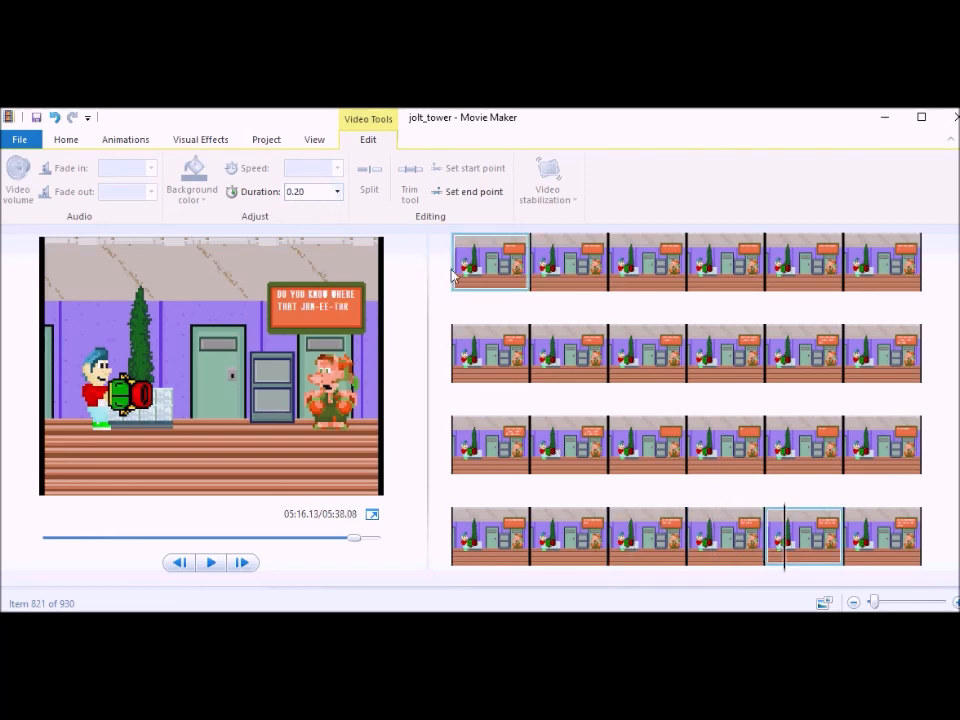
- Set the "THAT JAN-EE-TOR" frame and the frame after it to 0.50 seconds each
text(.5)
key(Return)
click(318, 192)
text(.5)
key(Return)
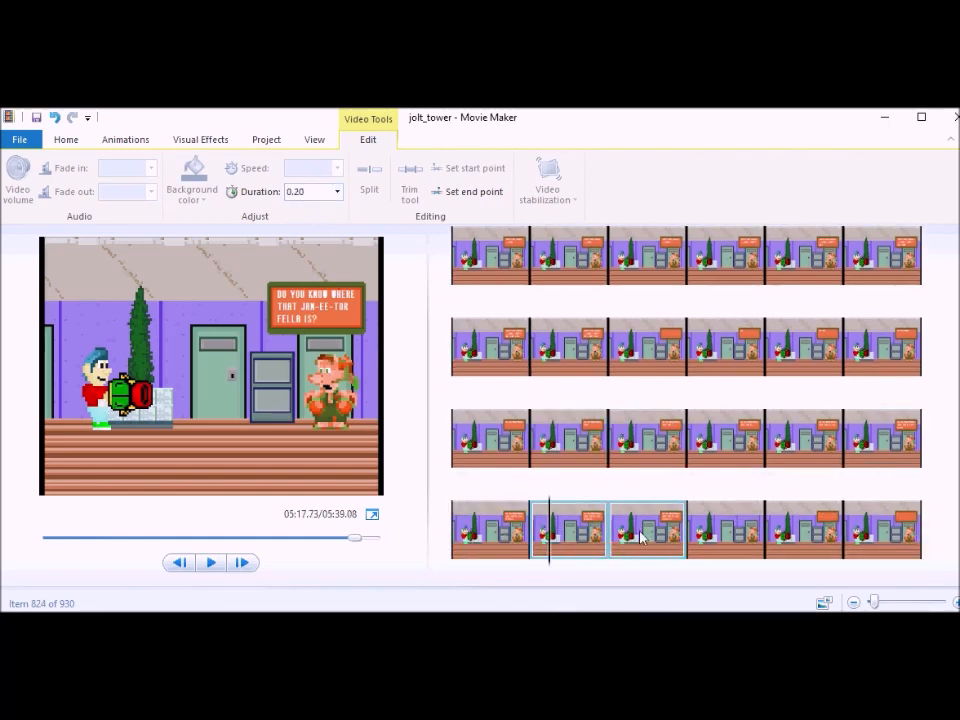
- Set the "FELLA IS?" and "FELLA IS??" frames to 0.80 seconds and lengthen the opening frames through "I JUST FIGG'R'D"
shift+click(628, 530)
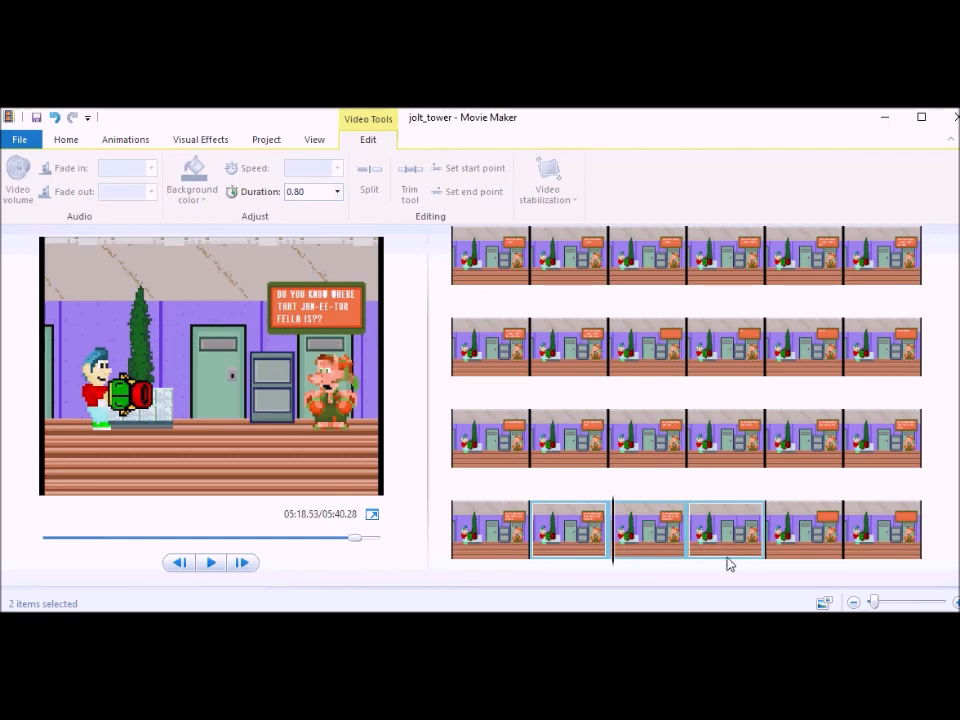
click(783, 532)
scroll(783, 532, down, 1)
click(865, 440)
shift+click(590, 510)
shift+click(499, 537)
click(307, 191)
click(549, 522)
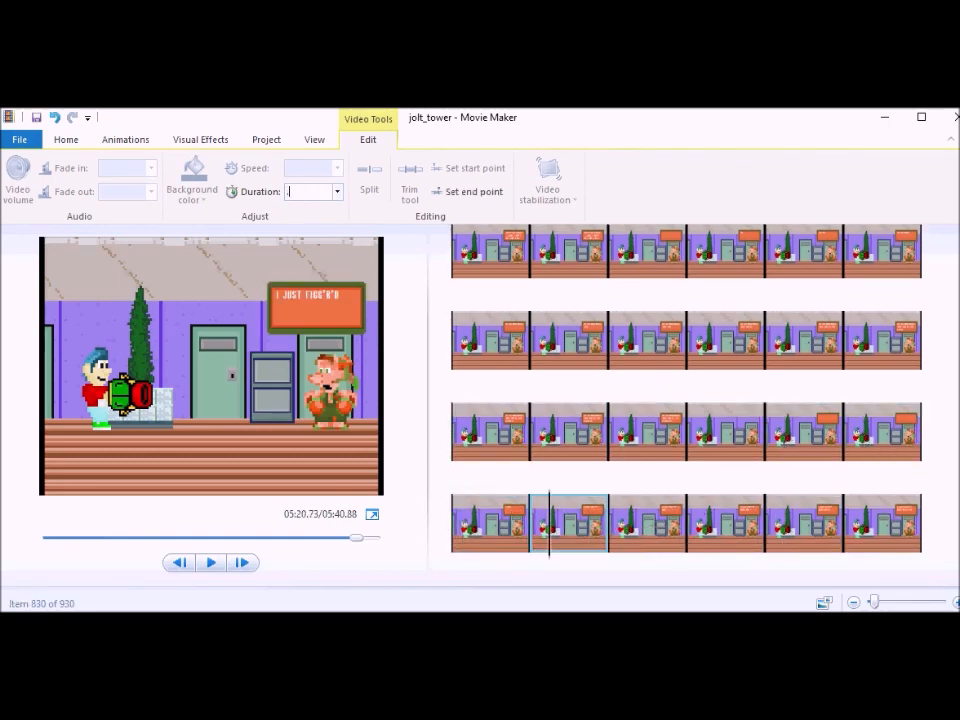
- Set the seven frames spelling "WHAT WAS IN THAT SWAMP O' MINE" to 0.50 seconds each
click(628, 522)
shift+click(864, 526)
scroll(878, 527, down, 1)
shift+click(504, 556)
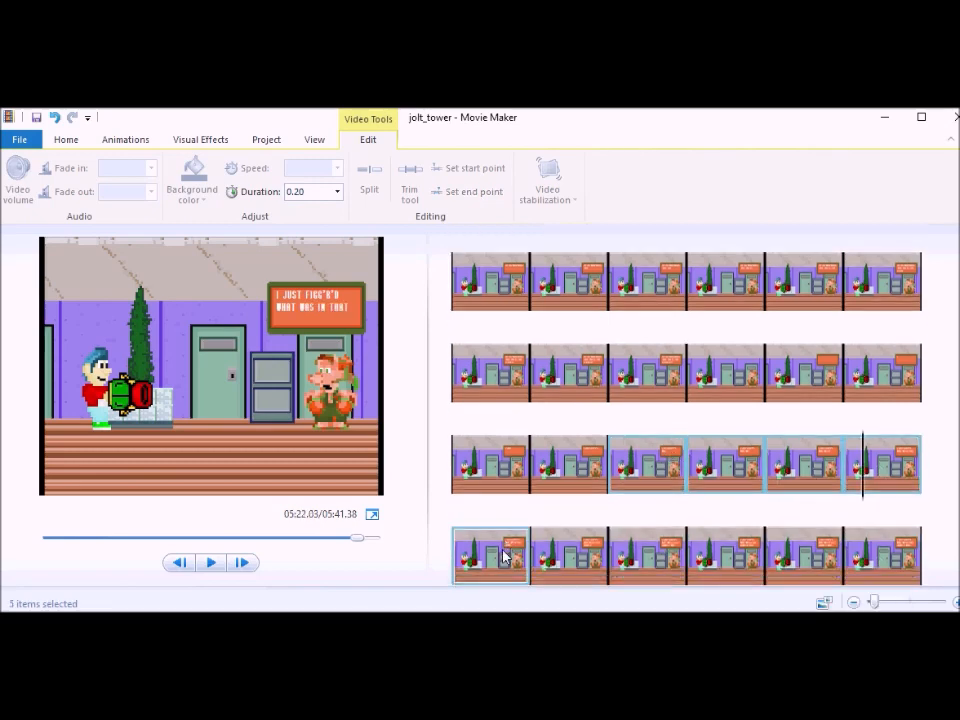
shift+click(627, 535)
text(0.50)
key(Return)
- Set the three frames adding the ellipsis after "SWAMP O' MINE" to 0.40 seconds, and lengthen the last of them
click(705, 537)
shift+click(862, 537)
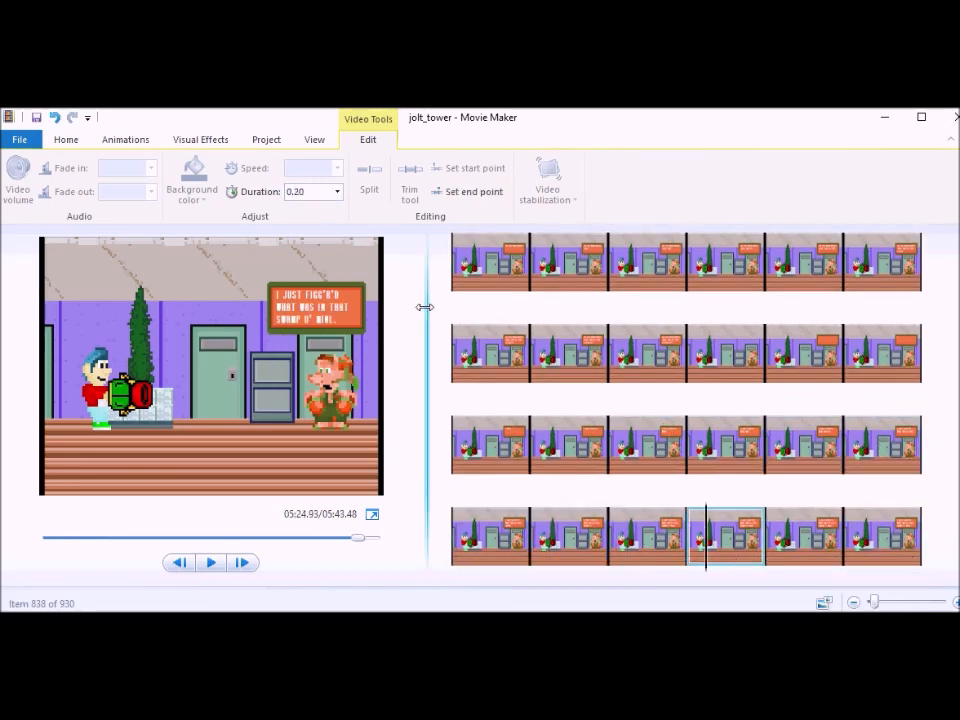
click(851, 543)
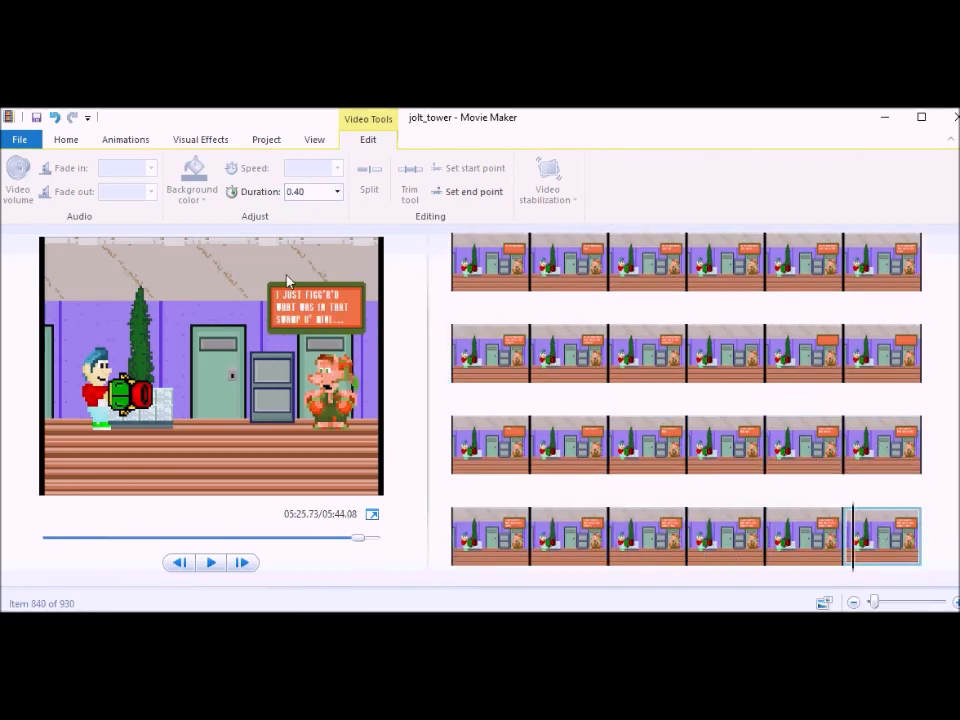
- Set the frame without a speech box that follows the "SWAMP O' MINE..." line to 0.80 seconds
scroll(534, 516, down, 1)
click(492, 538)
click(566, 539)
click(648, 541)
click(506, 519)
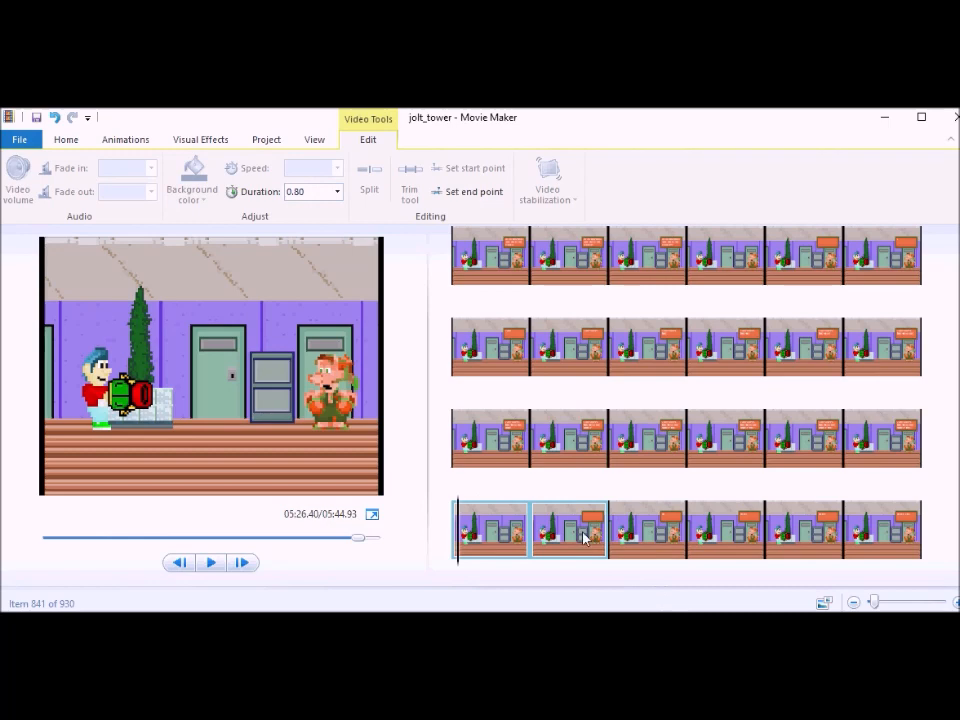
- Set the two frames leading up to "OH HEY!" to 0.50 seconds each and the "OH HEY!" frame to 0.75 seconds
click(632, 530)
shift+click(713, 530)
text(0.5)
key(Return)
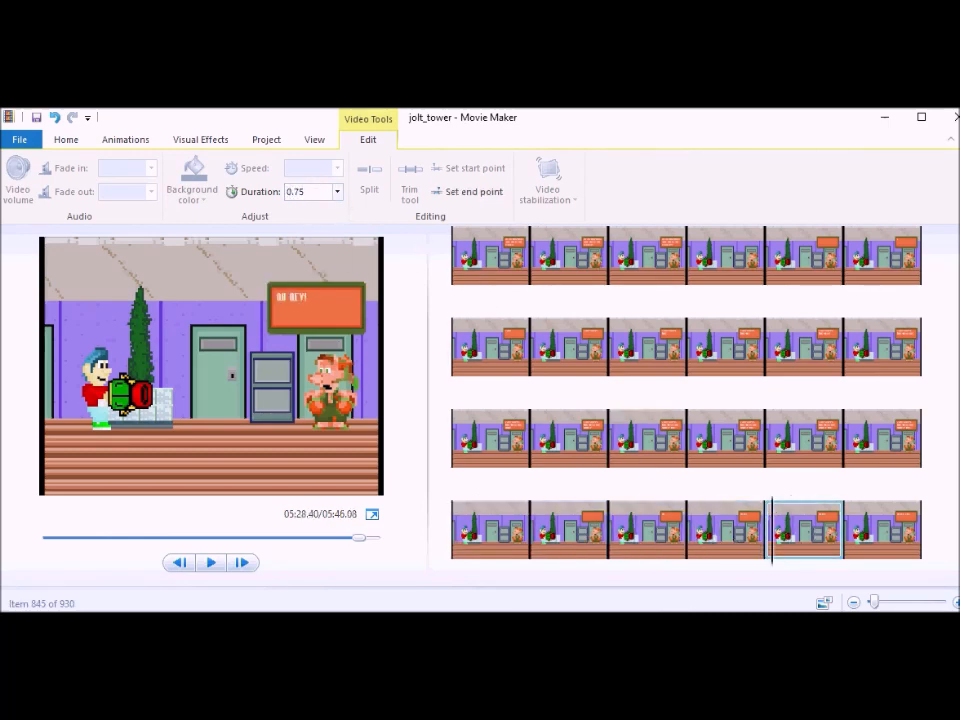
- Set the four frames spelling "Y'ALL GOT A KEY" to 0.50 seconds each and lengthen the "A KEY?" and "A KEY?!" frames
click(878, 538)
scroll(632, 581, down, 1)
shift+click(480, 526)
shift+click(634, 523)
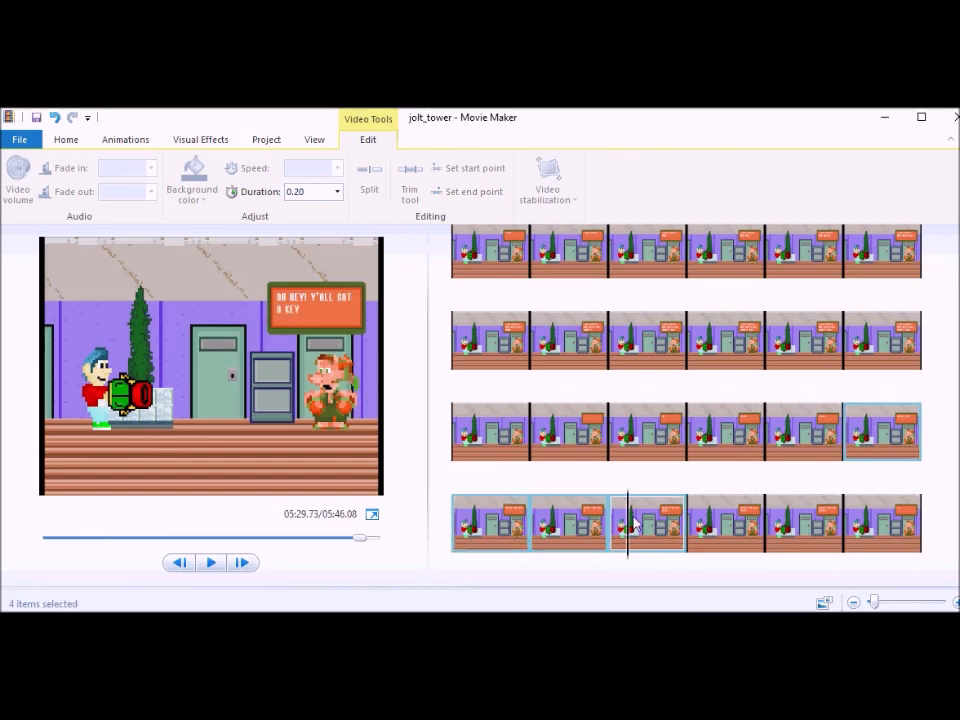
shift+click(628, 526)
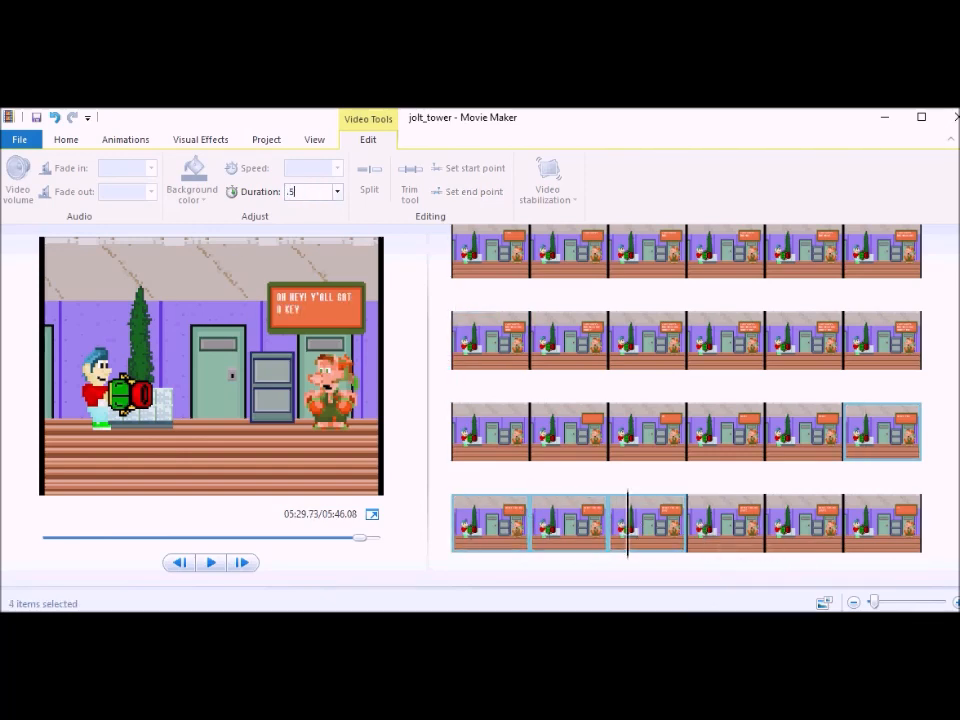
click(707, 502)
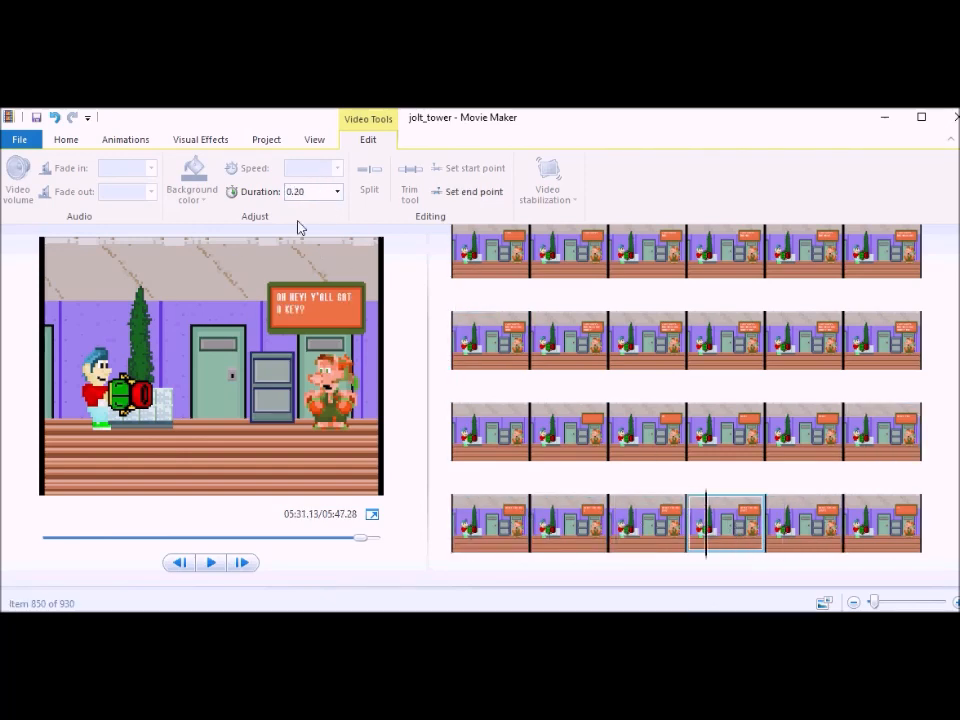
key(Right)
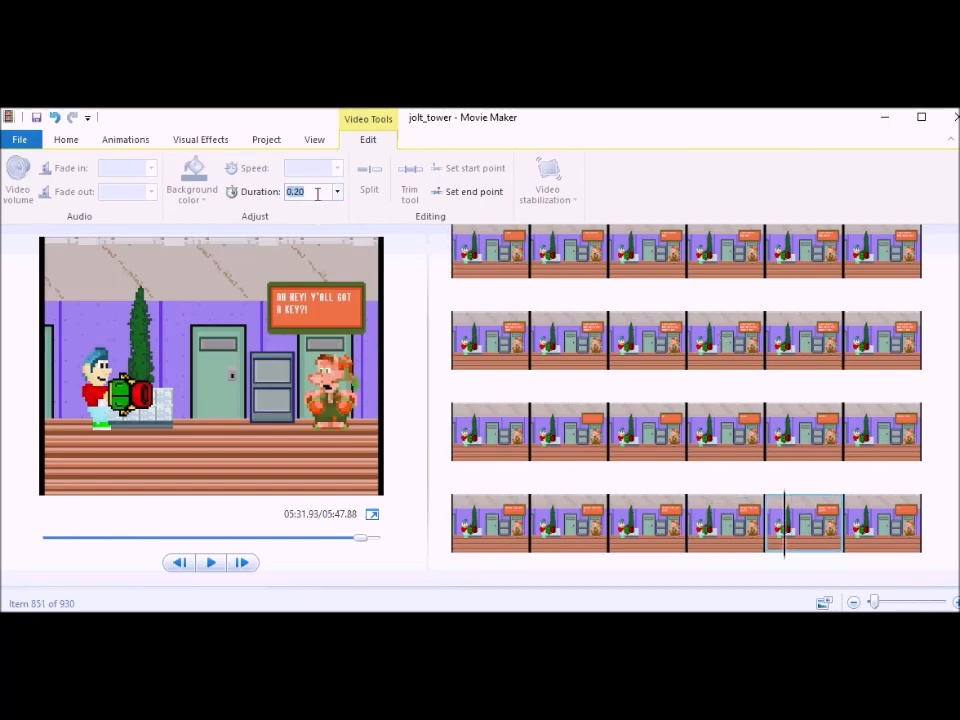
- Lengthen the five frames spelling "I'LL GIVE YOU MY TASTY" and the frame directly after them
click(885, 536)
scroll(885, 536, down, 1)
ctrl+click(497, 508)
ctrl+click(566, 512)
ctrl+click(626, 515)
ctrl+click(718, 528)
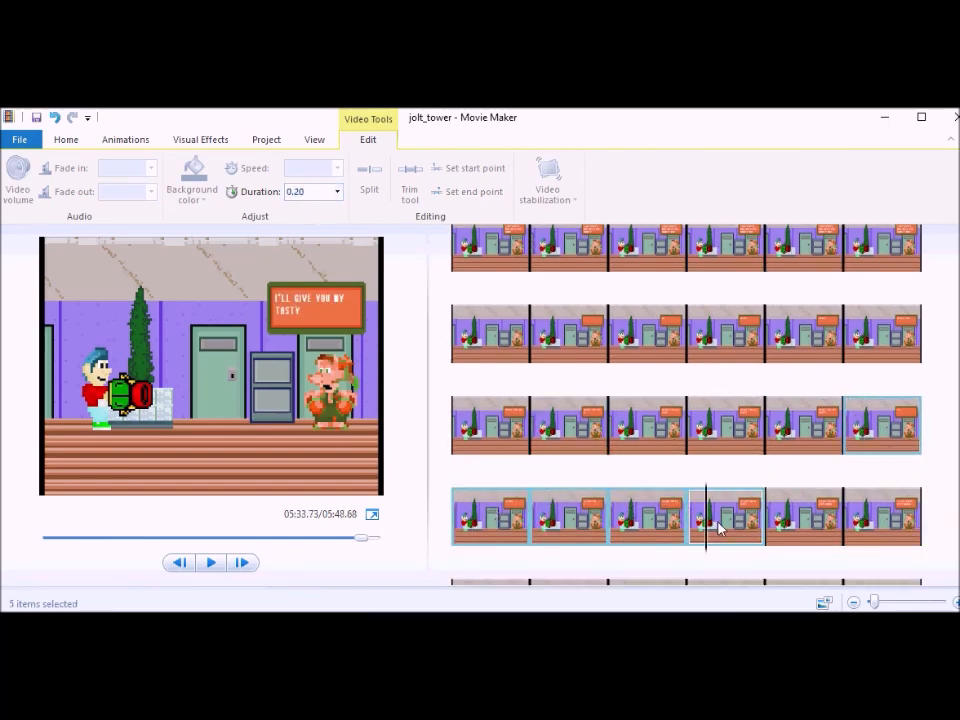
click(785, 516)
click(310, 191)
- Set the three frames adding the ellipsis after "TASTY SAMMICH" to 0.40 seconds and the "SAMMICH...!" frame to 0.80 seconds
click(862, 505)
scroll(834, 501, down, 1)
shift+click(549, 506)
click(326, 193)
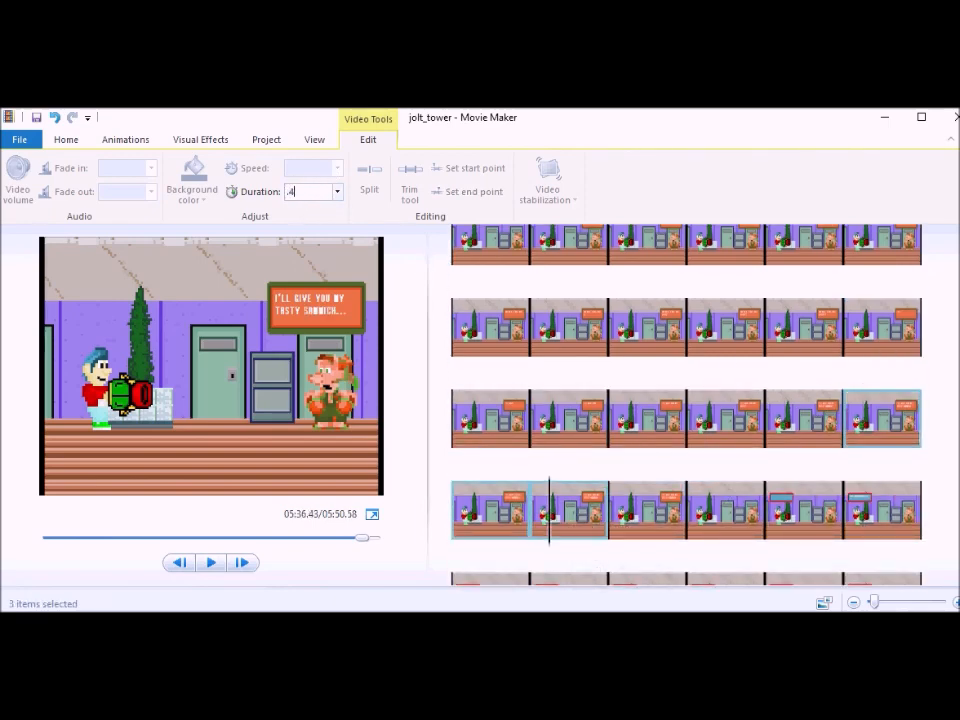
click(659, 530)
click(329, 193)
key(Return)
- Set the speechless frame after "SAMMICH...!" to 0.45 seconds and the second blue prompt-box frame to 1.5 seconds
click(737, 512)
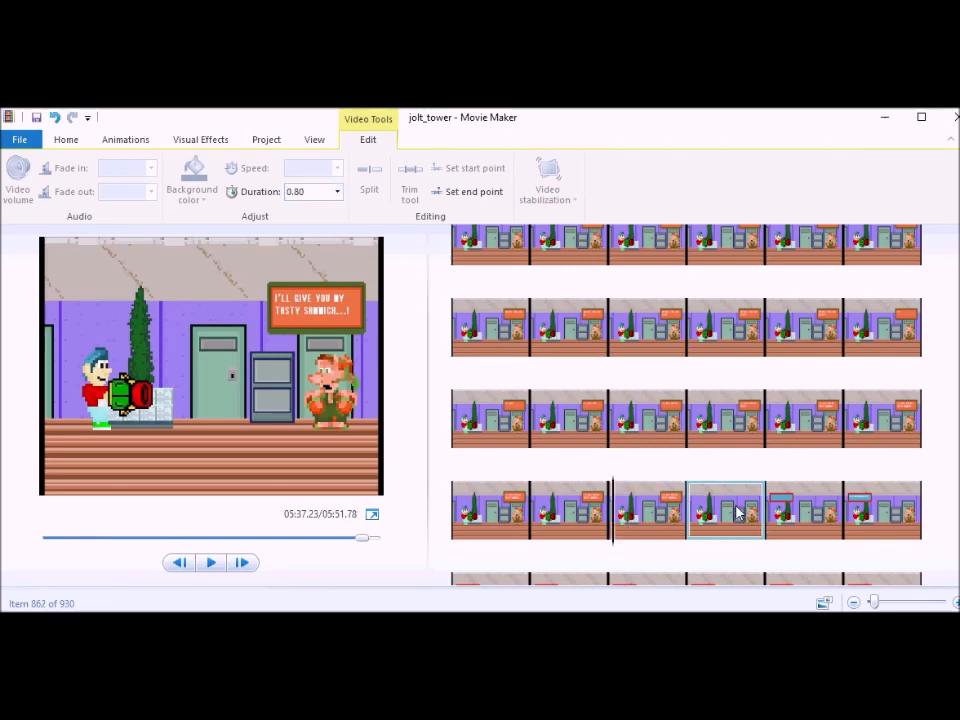
text(.45)
key(Return)
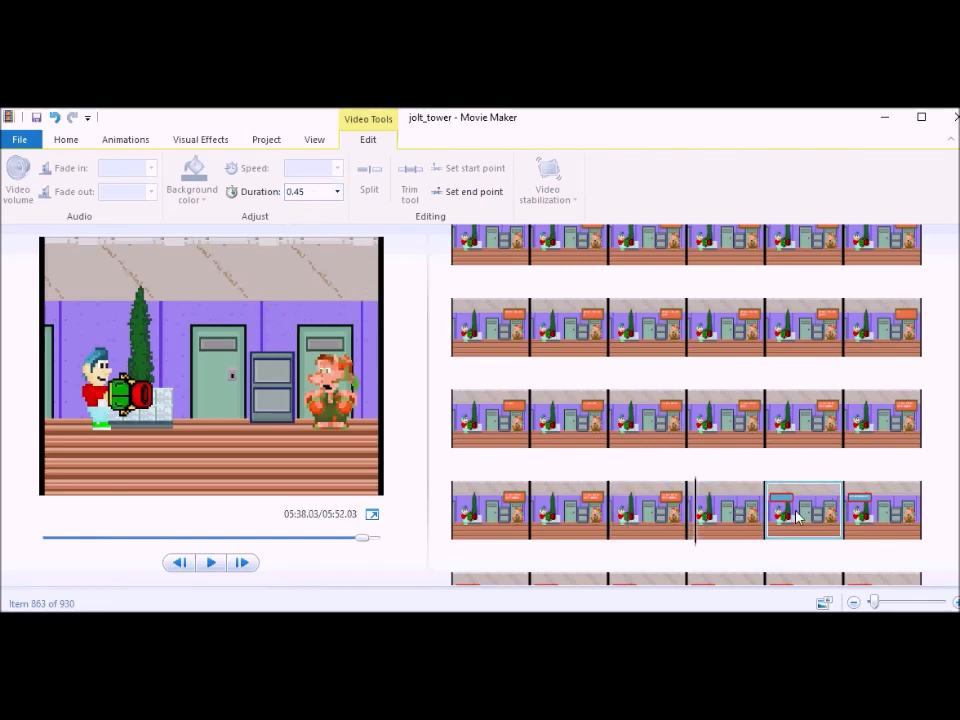
click(869, 510)
text(1.5)
key(Return)
- Set the next four "GIVE WASHROOM KEY?" prompt frames to 0.50, 0.45, 0.45 and 0.25 seconds in order
scroll(624, 360, down, 1)
click(478, 505)
text(.5)
key(Return)
click(560, 510)
ctrl+click(639, 512)
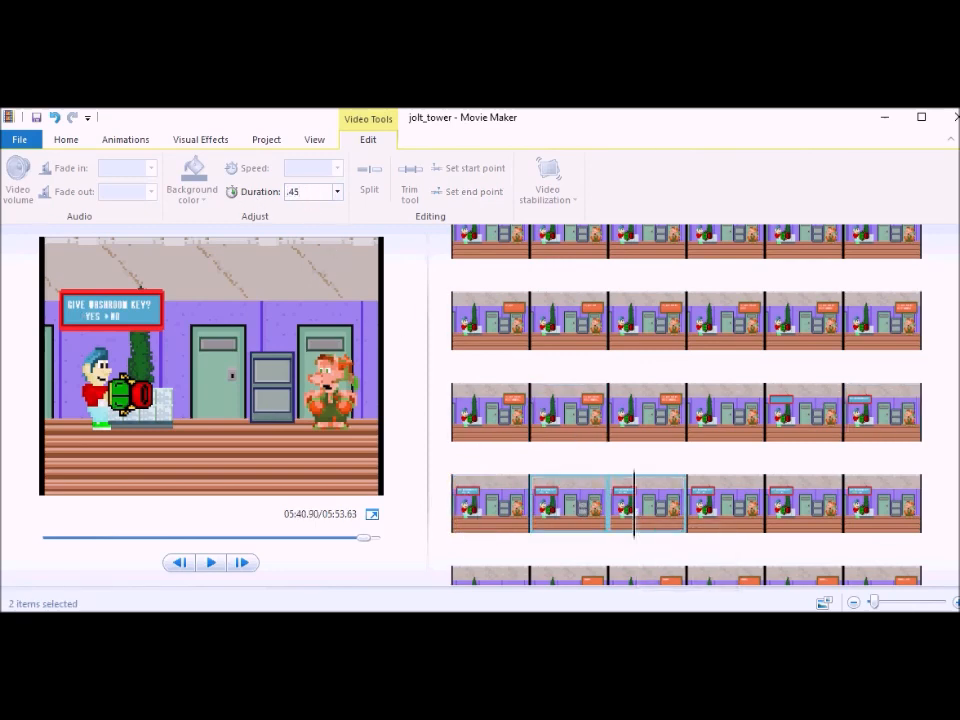
text(.45)
key(Return)
click(709, 518)
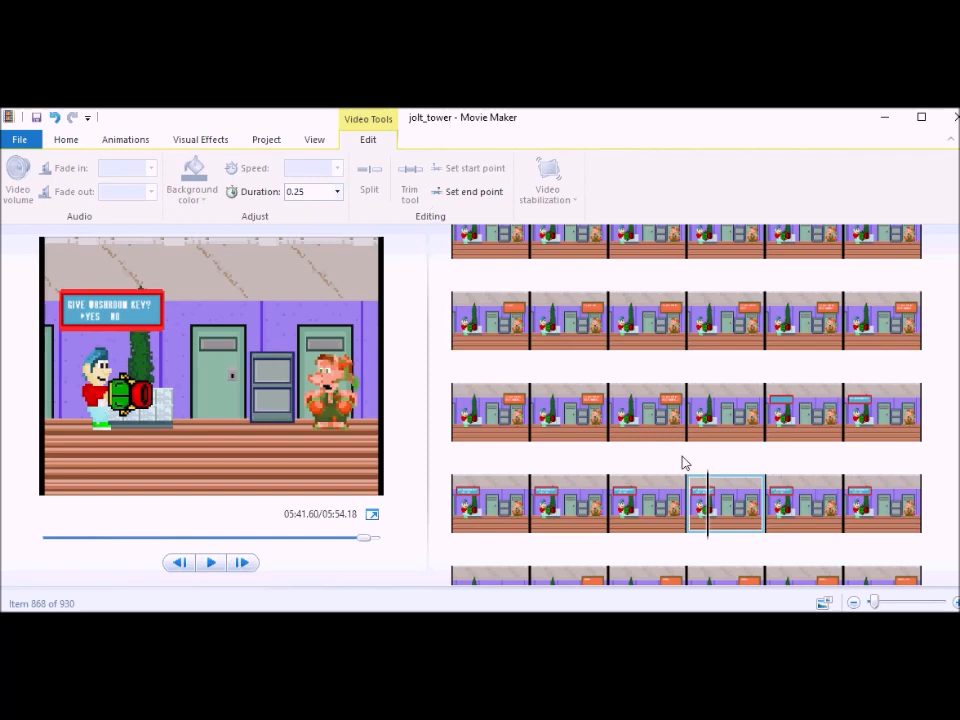
- Set the two frames that blink the YES choice to 0.08 seconds each and add two more copies of the pair
click(784, 508)
ctrl+click(862, 508)
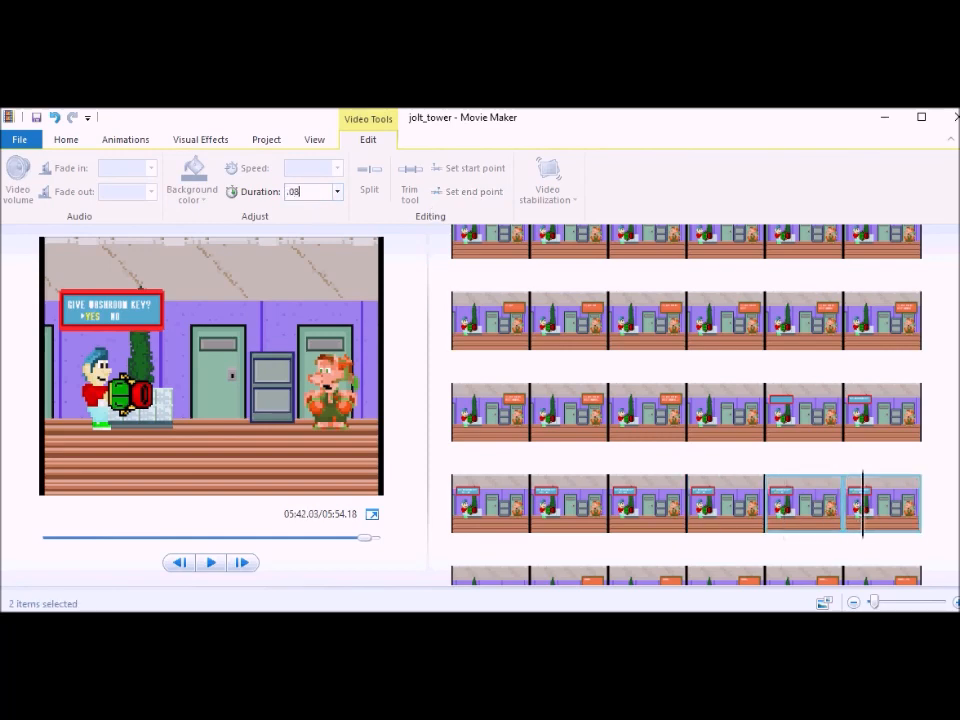
scroll(780, 520, down, 1)
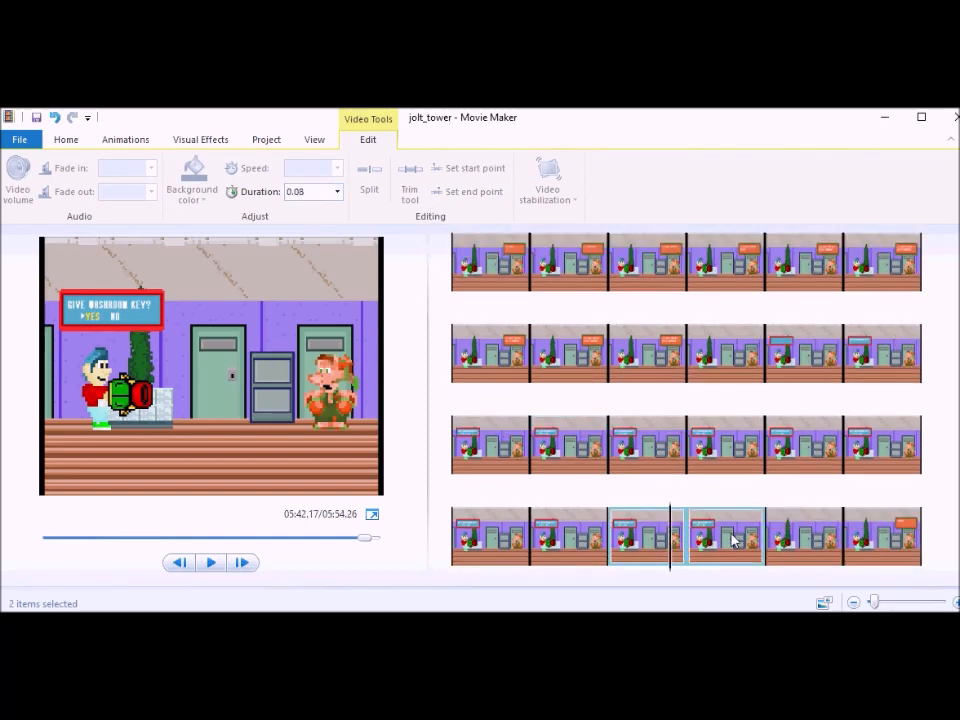
- Copy the empty speech-box frame preceding "OH HEY!" and place the copy directly before the "THANKS" frame
click(792, 537)
click(858, 537)
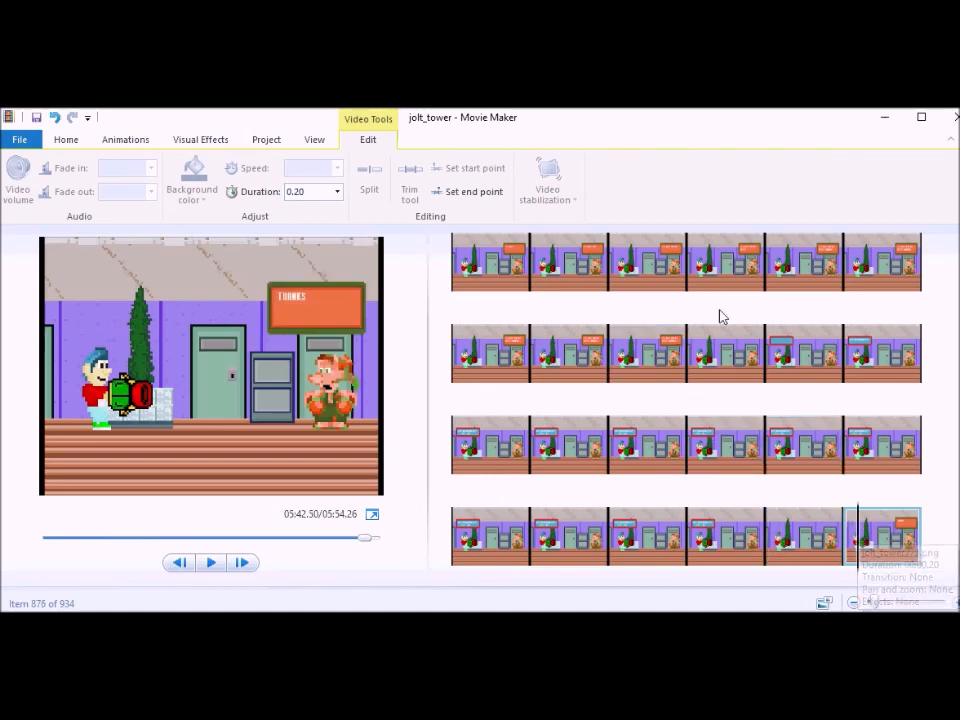
scroll(662, 326, up, 3)
scroll(821, 518, down, 5)
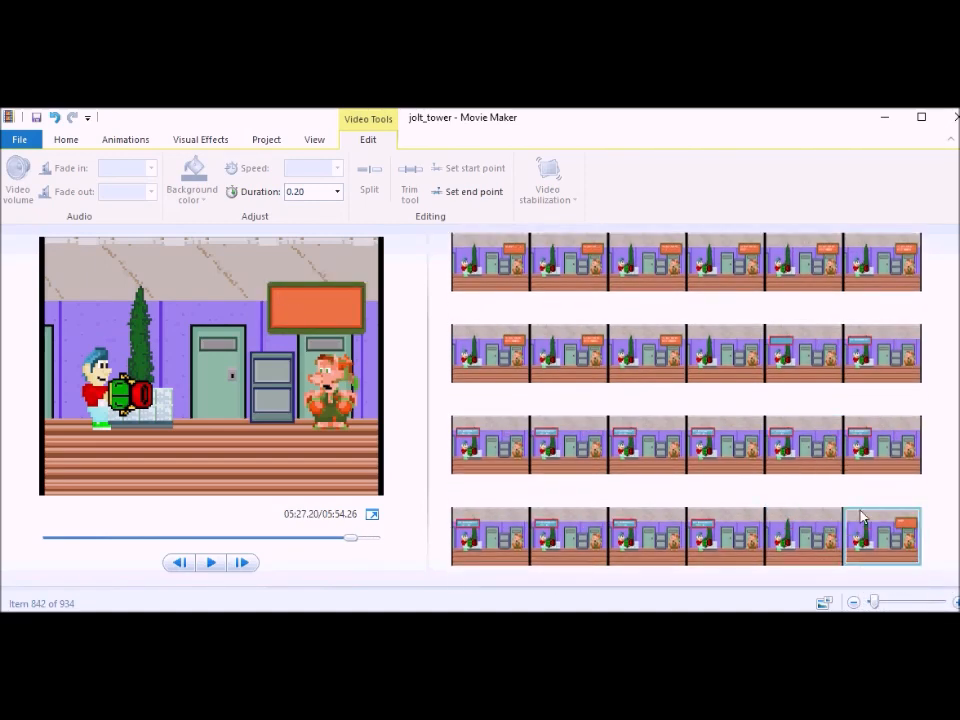
click(859, 484)
key(ctrl+v)
drag(492, 532, 840, 466)
- Lengthen the "THANKS" frame and the three frames that add the ellipsis after it
click(495, 532)
click(555, 517)
key(shift+Right)
key(shift+Right)
- Set the four frames spelling "YER AN ALRIGHT FELLA" to 0.50 seconds each
click(818, 536)
shift+click(893, 530)
scroll(506, 484, down, 2)
shift+click(545, 484)
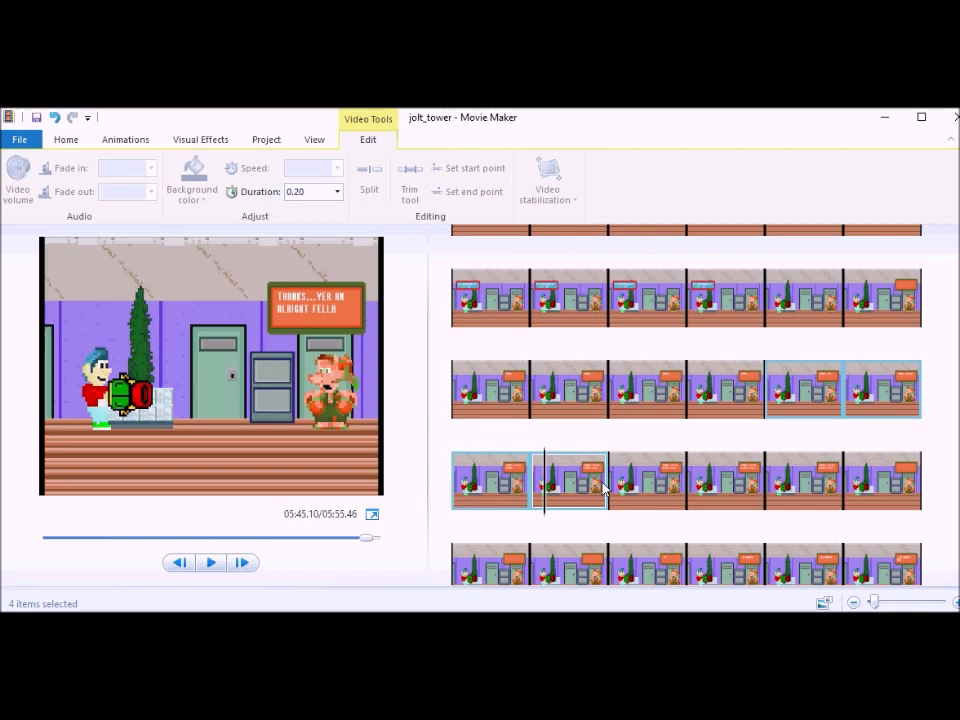
text(.5)
key(Return)
- Lengthen the three frames that end the "ALRIGHT FELLA" line and the three frames that start the next line
click(666, 462)
shift+click(805, 478)
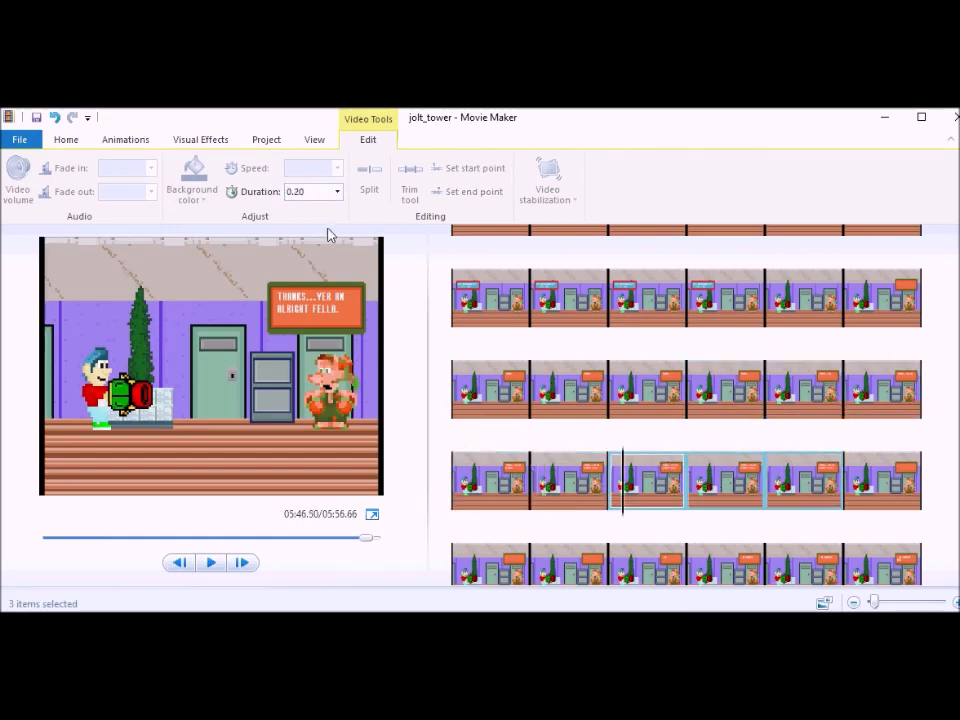
click(880, 478)
scroll(551, 519, down, 2)
shift+click(545, 475)
click(316, 191)
- Set the frame just before "...NO SAMMICH?" to 0.65 seconds and lengthen the "...NO SAMMICH?" frame
click(666, 486)
shift+click(752, 490)
click(728, 482)
text(.65)
key(Return)
click(785, 451)
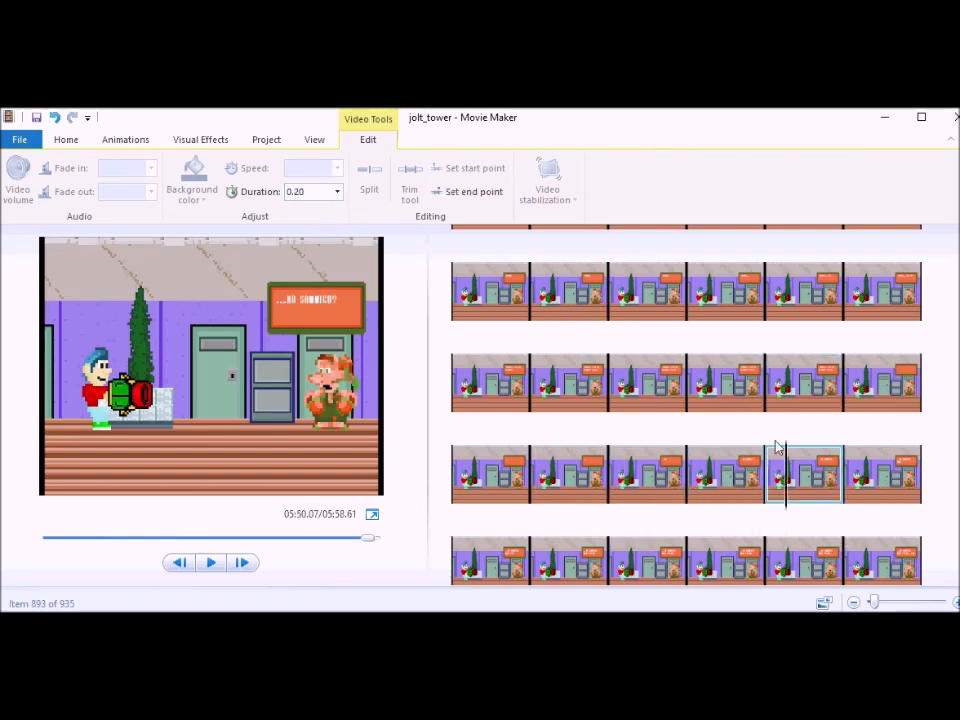
key(Return)
- Set the three frames spelling "MORE FOR ME" to 0.50 seconds each and lengthen the three ellipsis frames after them
click(857, 475)
shift+click(470, 558)
shift+click(545, 516)
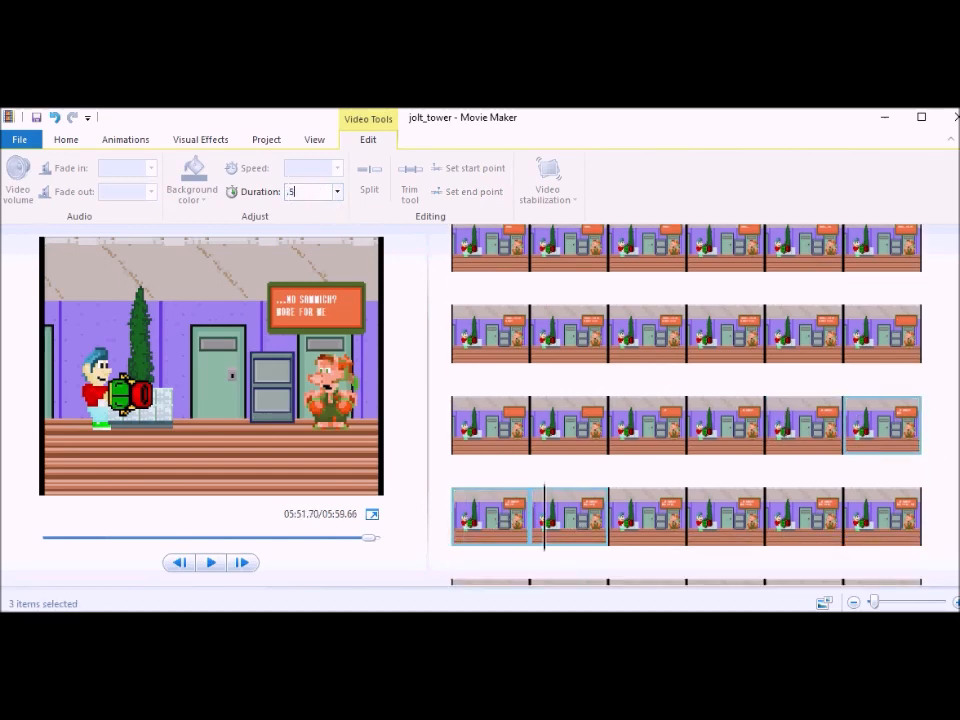
click(665, 527)
shift+click(795, 530)
key(Return)
- Set the frame that adds the final word after "MORE FOR ME..." to 0.65 seconds
click(881, 516)
click(309, 192)
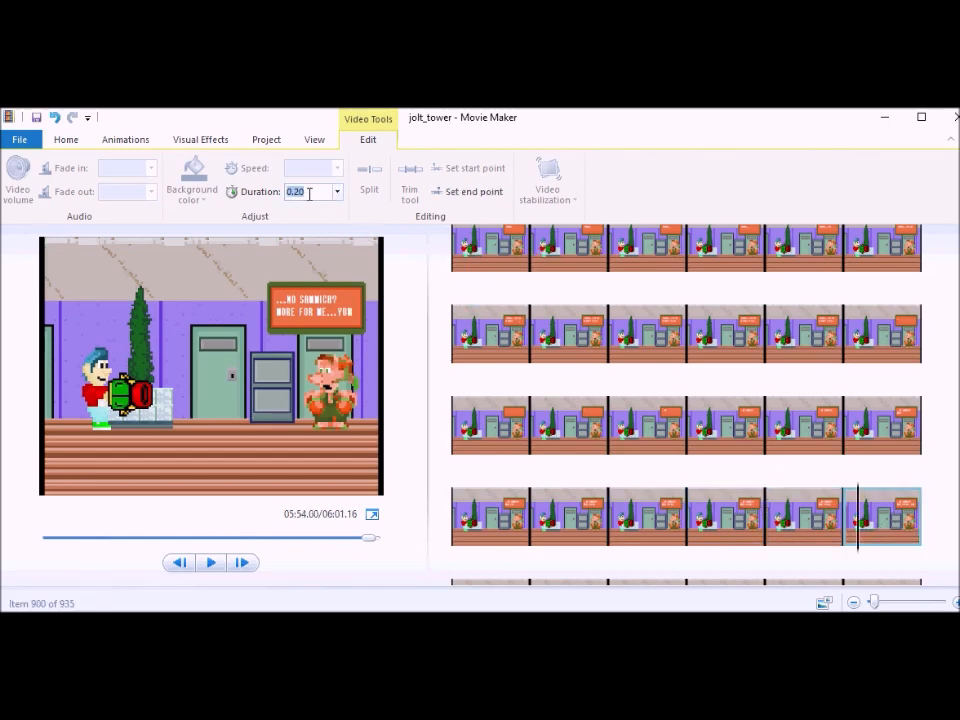
text(65)
key(Return)
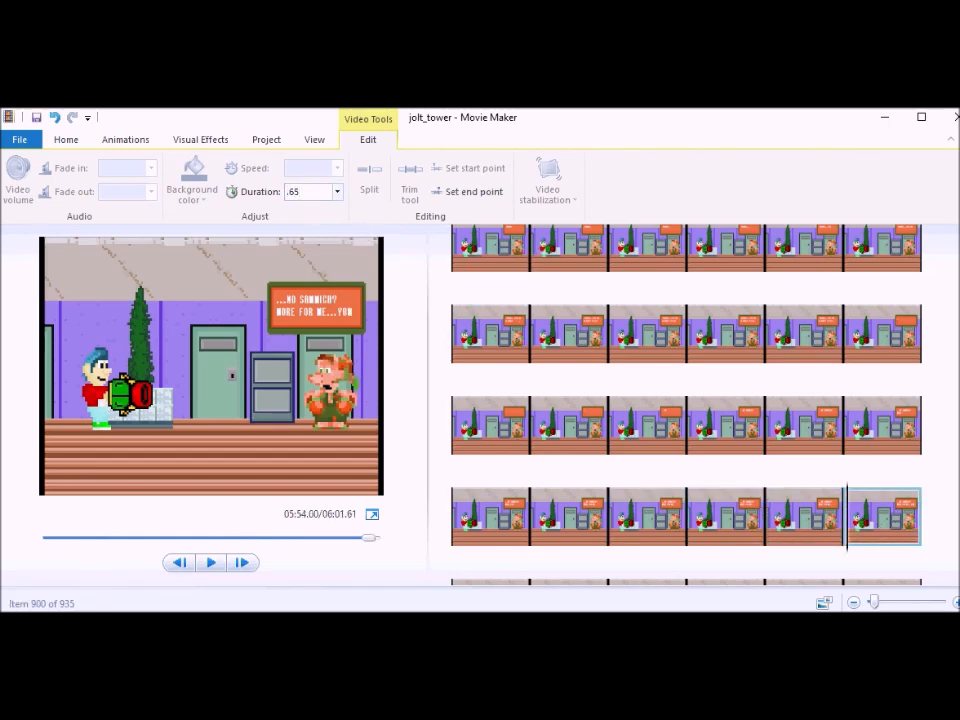
key(Return)
- Lengthen the last frame of the "MORE FOR ME..." line and set the speechless frame after it to 0.35 seconds
click(472, 510)
click(549, 510)
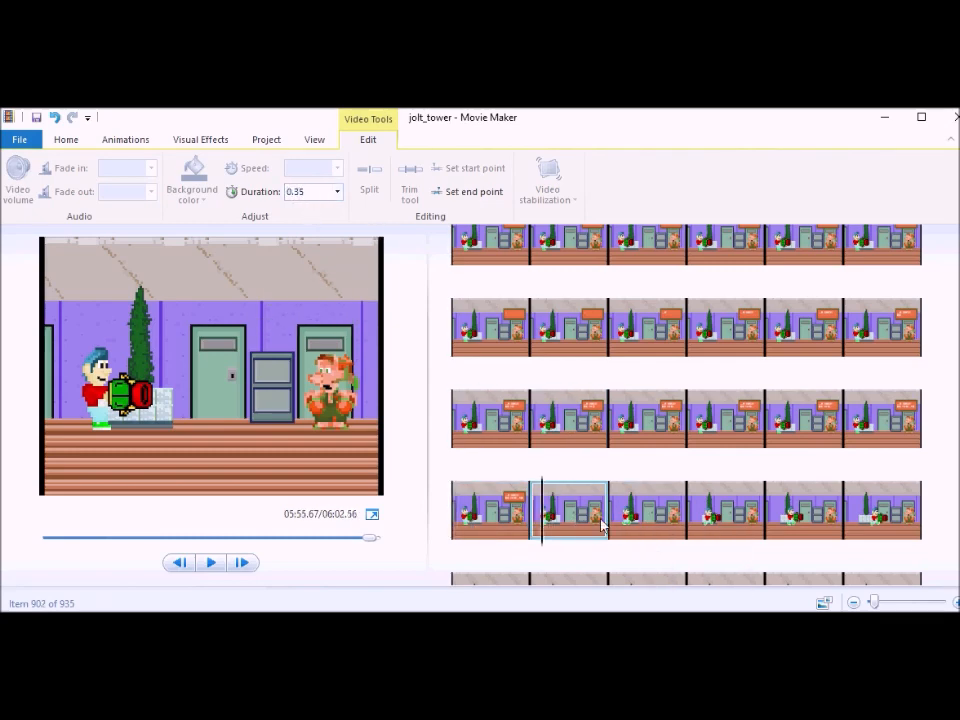
- Set the fourteen frames of the boy walking past the pig character and out of the hallway view to 0.11 seconds each
click(640, 508)
ctrl+click(716, 518)
ctrl+click(797, 510)
ctrl+click(865, 508)
scroll(600, 505, down, 1)
ctrl+click(500, 508)
ctrl+click(568, 508)
ctrl+click(648, 509)
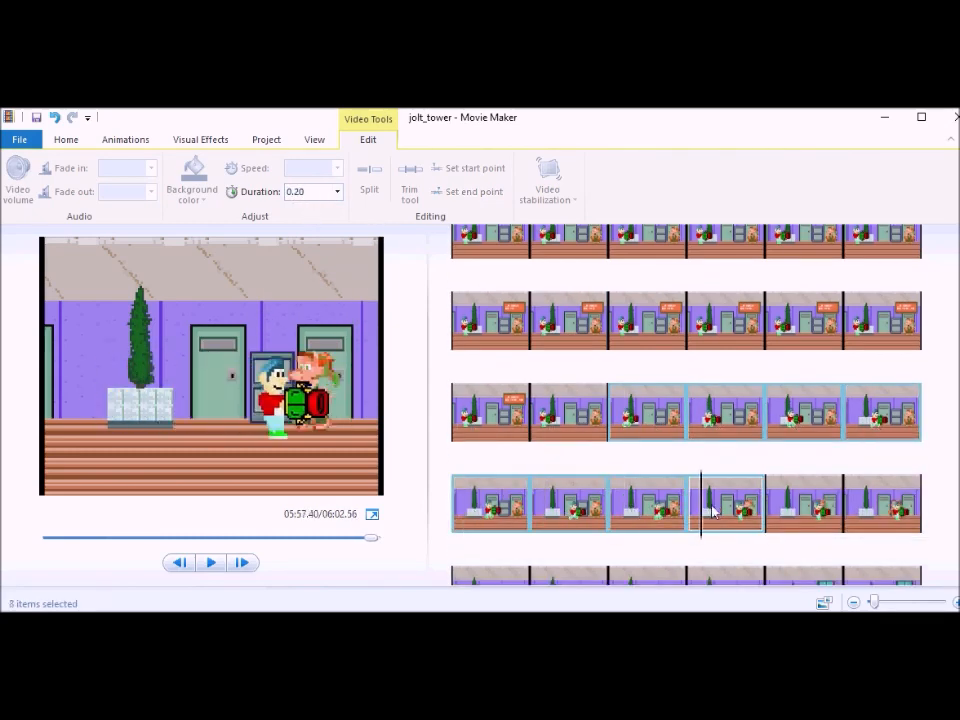
scroll(636, 490, down, 1)
shift+click(633, 497)
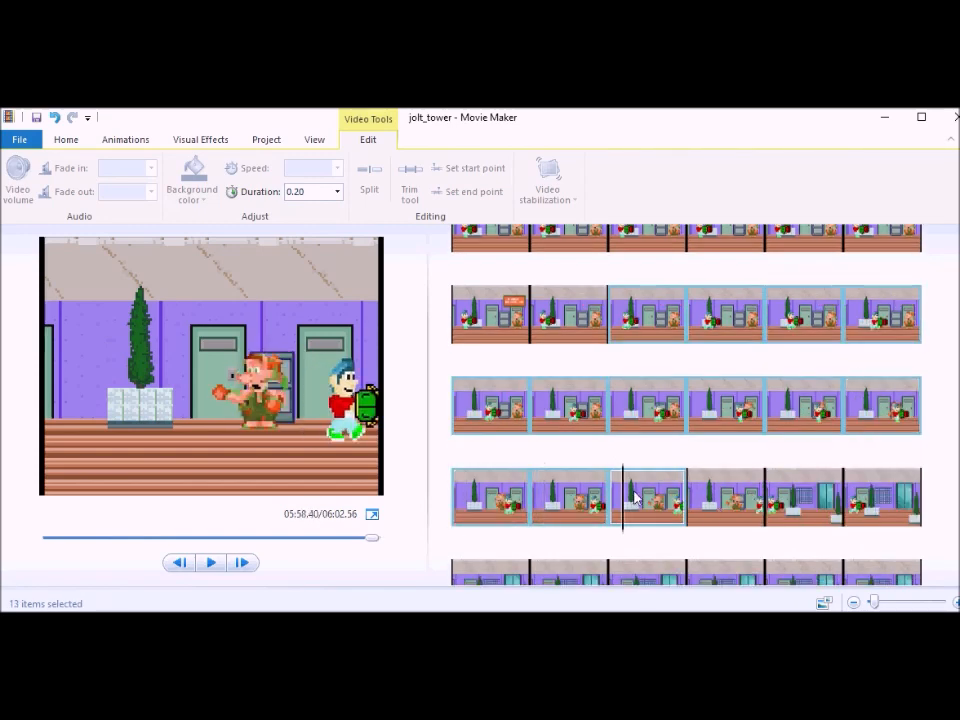
key(shift+Right)
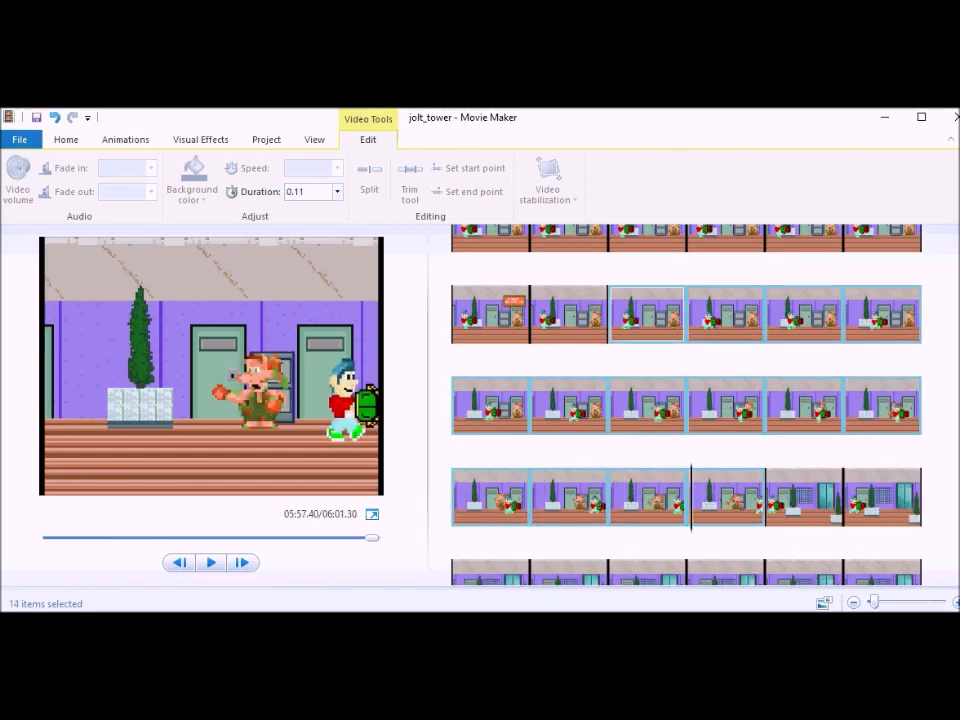
- Set the eight frames of the boy walking toward the elevator to 0.11 seconds each
click(792, 510)
scroll(880, 513, down, 3)
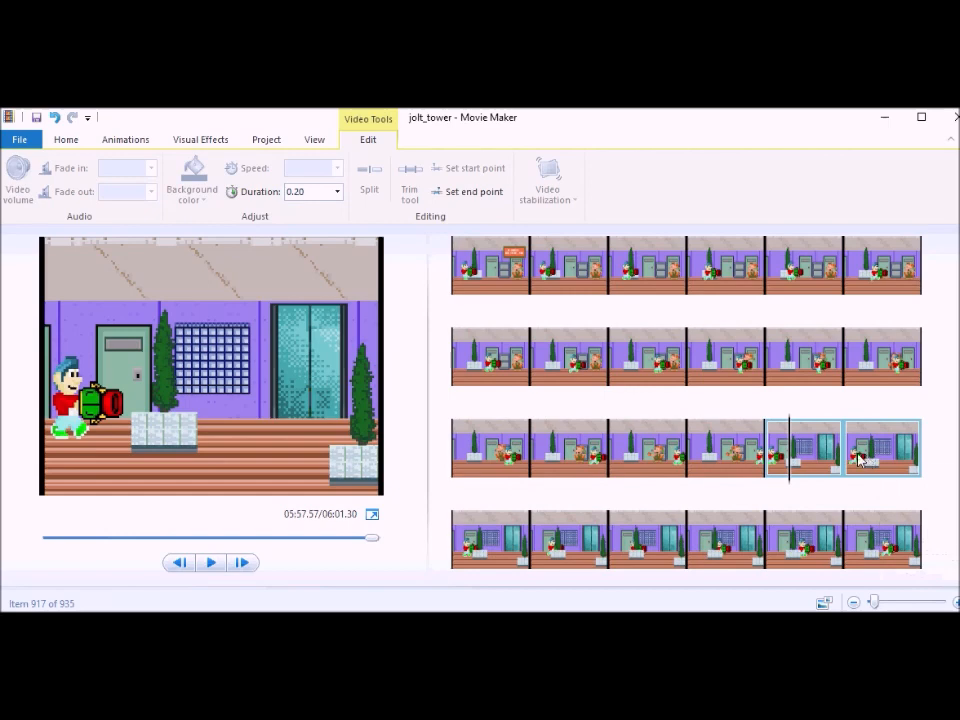
shift+click(866, 372)
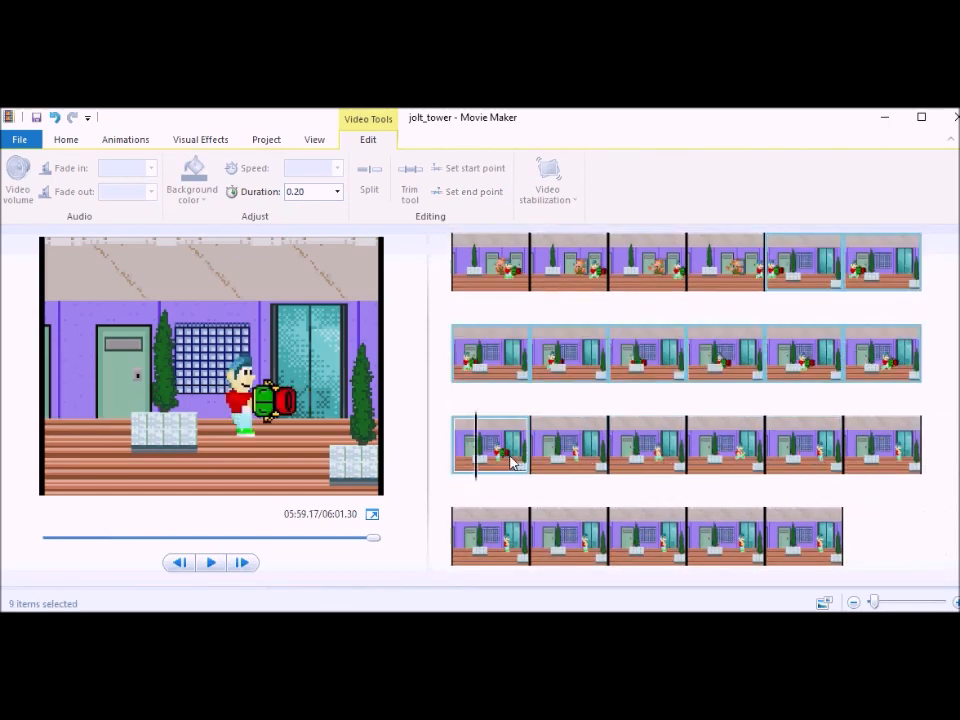
click(315, 192)
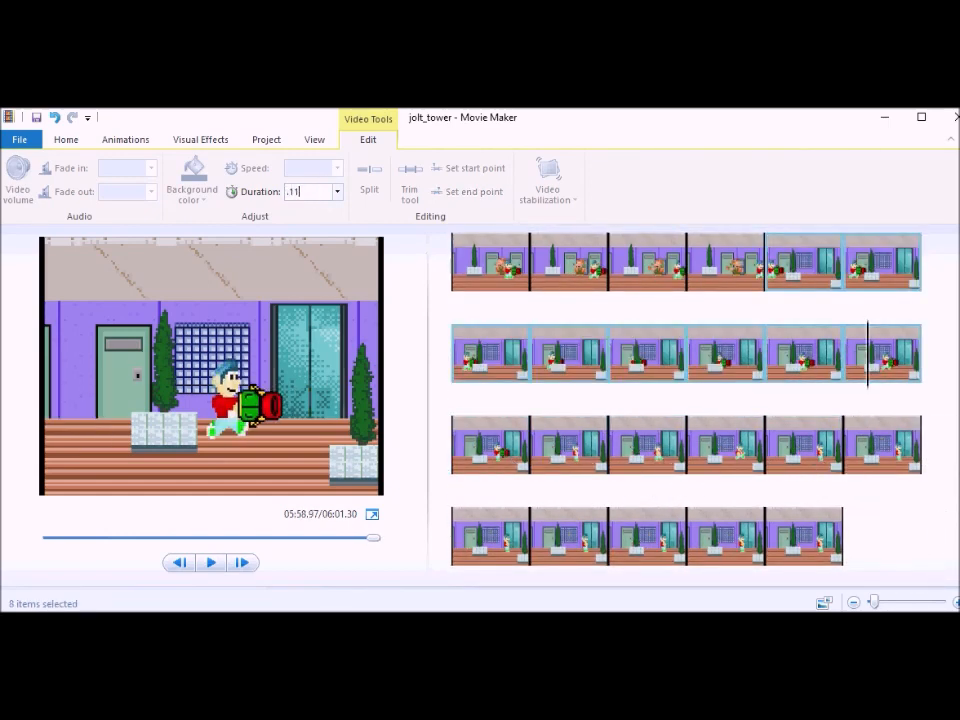
- Lengthen the frame of the boy standing by the elevator with the green and red device and set the empty-handed frame after it to 0.5 seconds
click(471, 448)
click(316, 189)
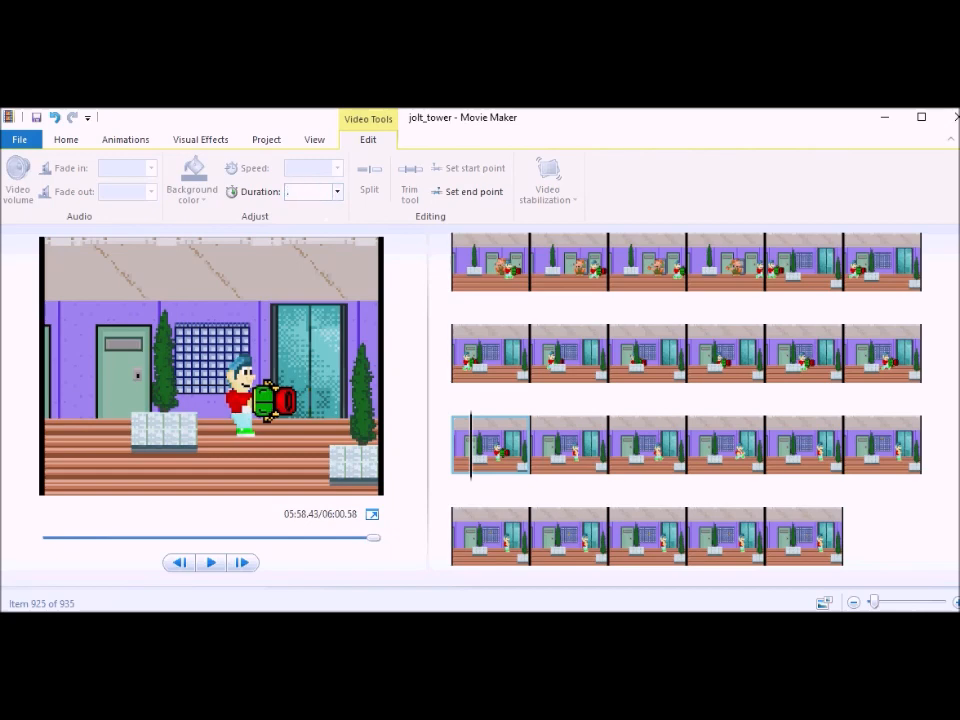
click(538, 447)
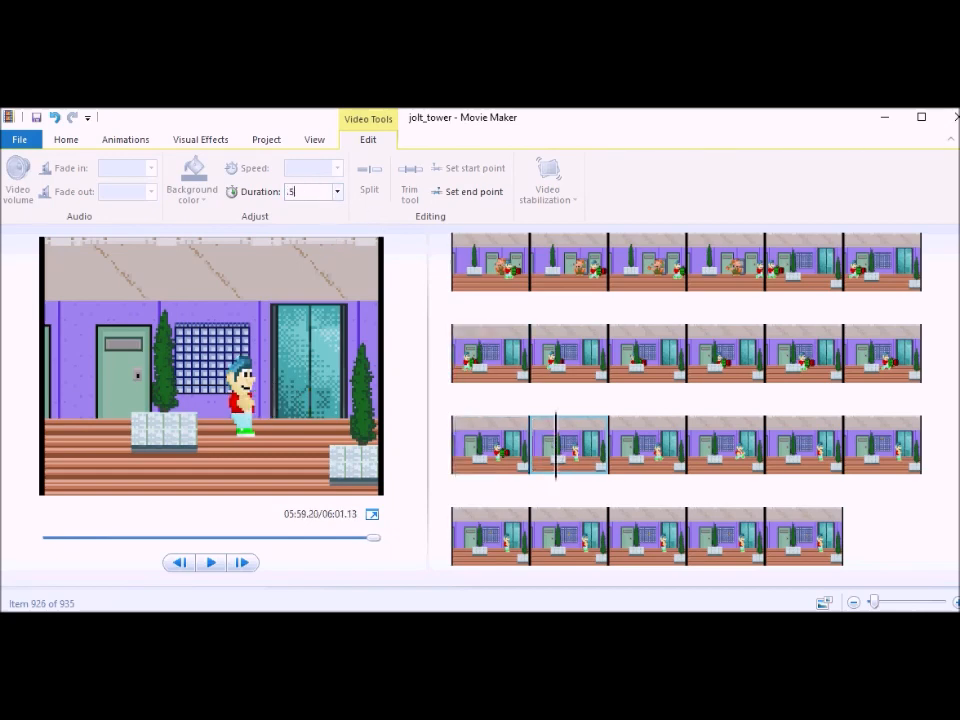
- Shorten the two frames of the empty-handed boy stepping toward the elevator and lengthen the frame of him standing in front of it
click(630, 457)
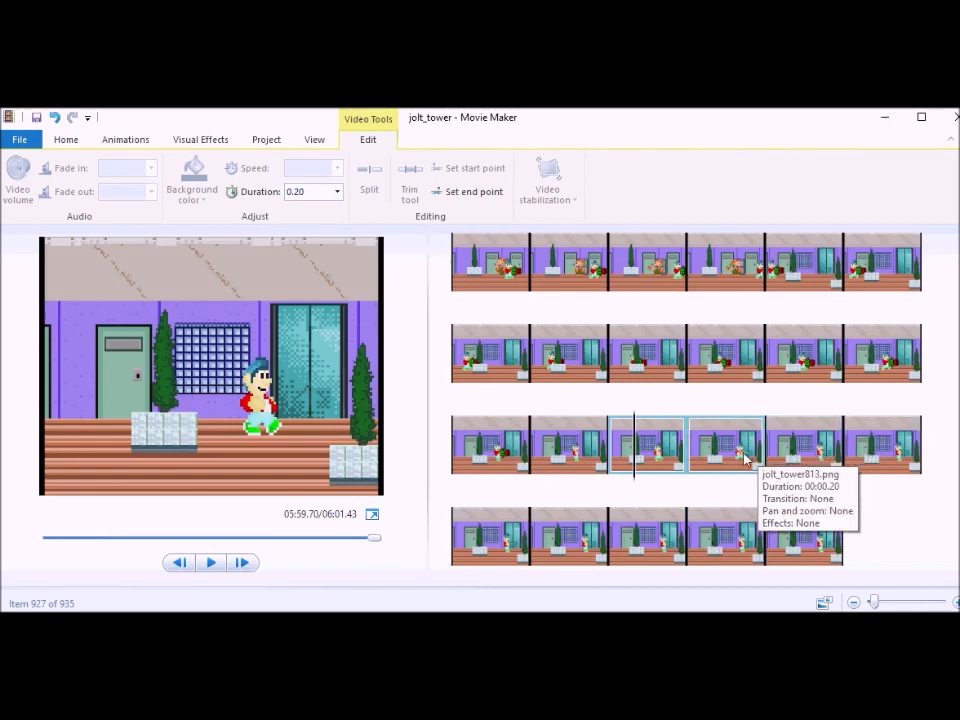
shift+click(713, 450)
click(316, 192)
click(783, 461)
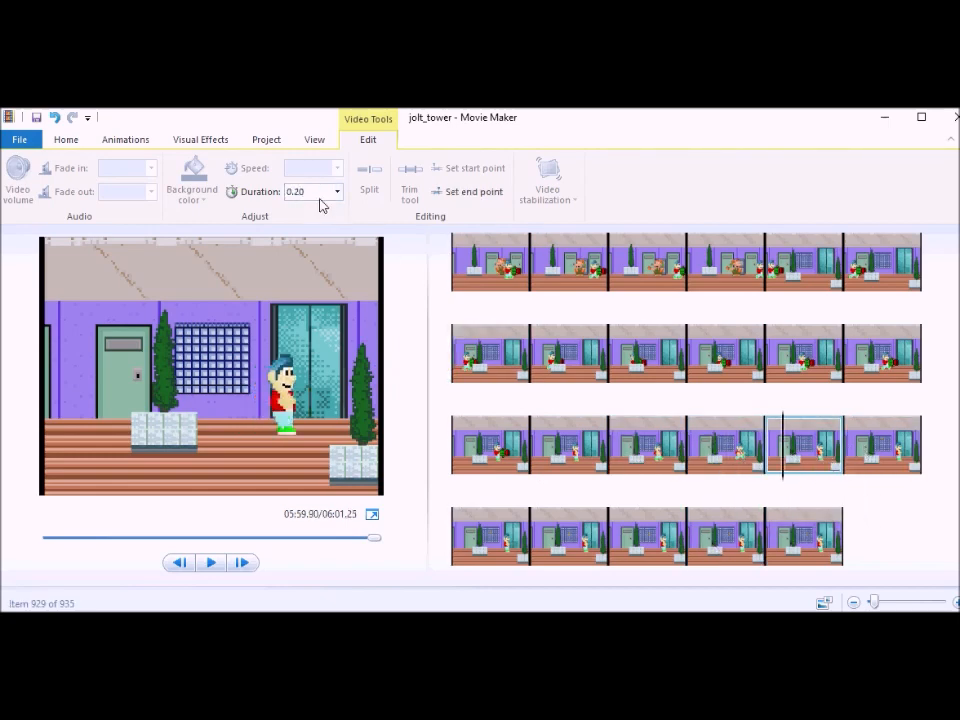
- Lengthen the five frames of the lit squares moving on the wall panel and set the final frame of the sequence to 1.50 seconds
click(872, 443)
shift+click(559, 560)
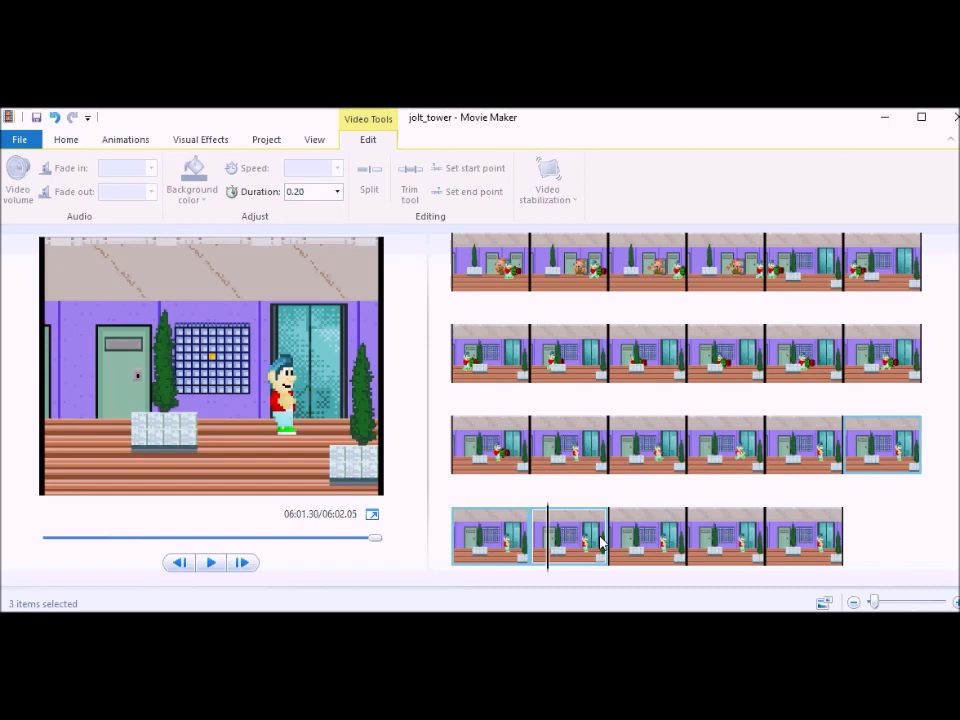
shift+click(630, 540)
shift+click(710, 548)
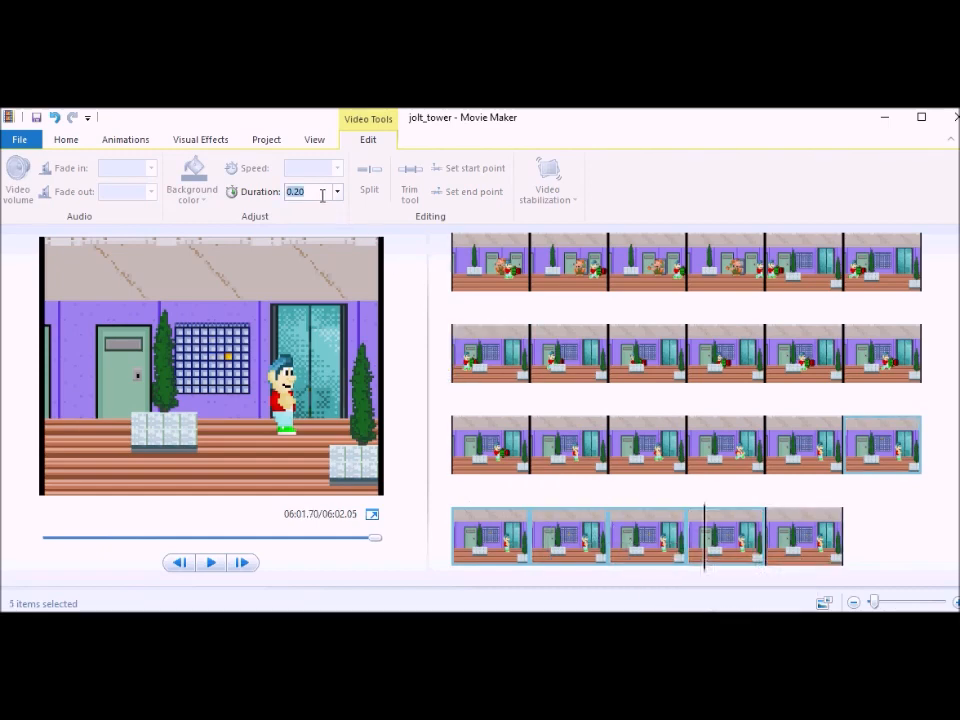
click(795, 538)
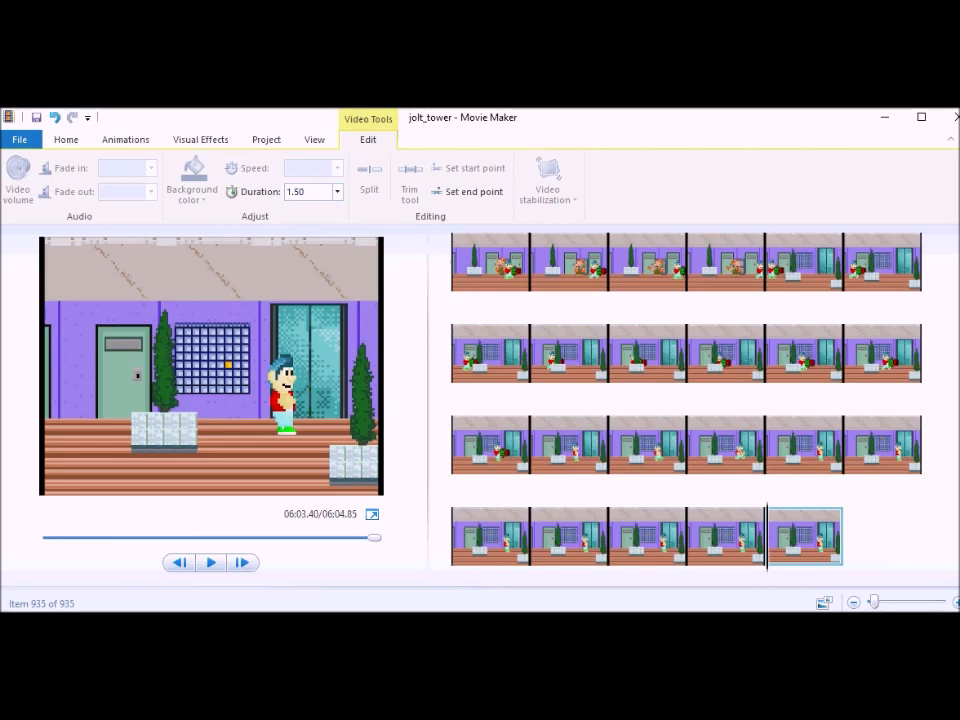
- Play the hallway scene with the pig character's dialogue in full screen to check its timing, and return to the editor
scroll(573, 265, up, 10)
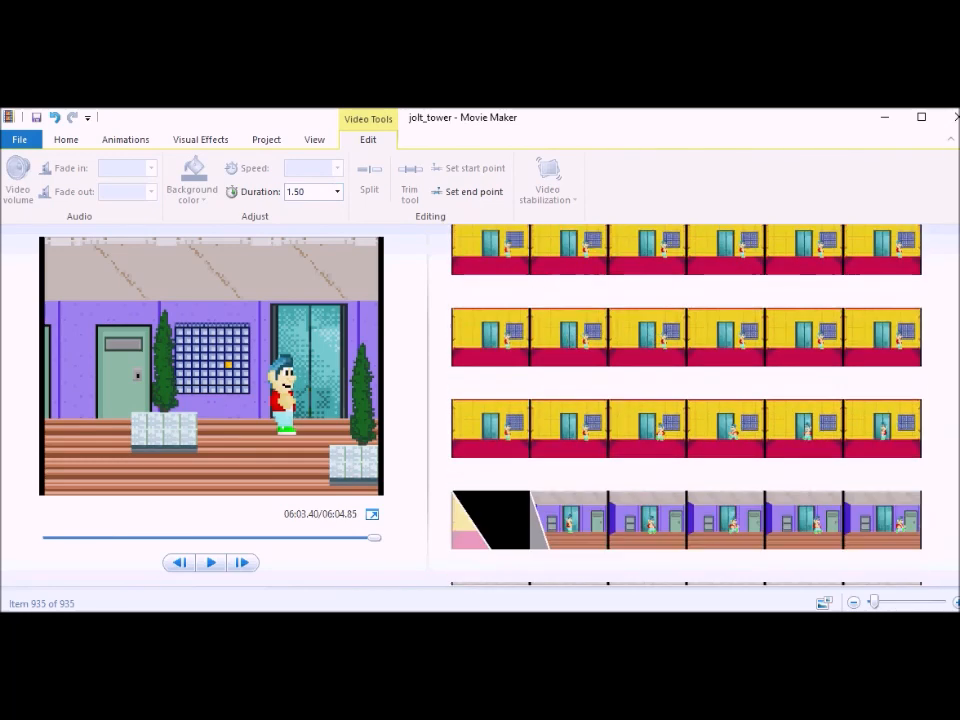
click(573, 265)
click(211, 562)
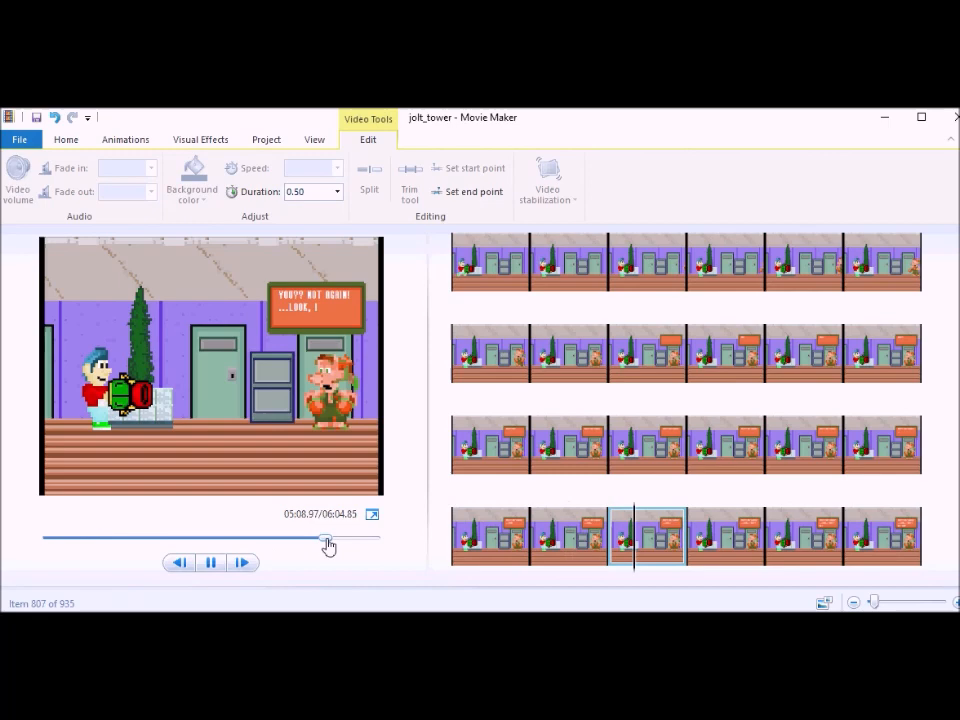
click(370, 515)
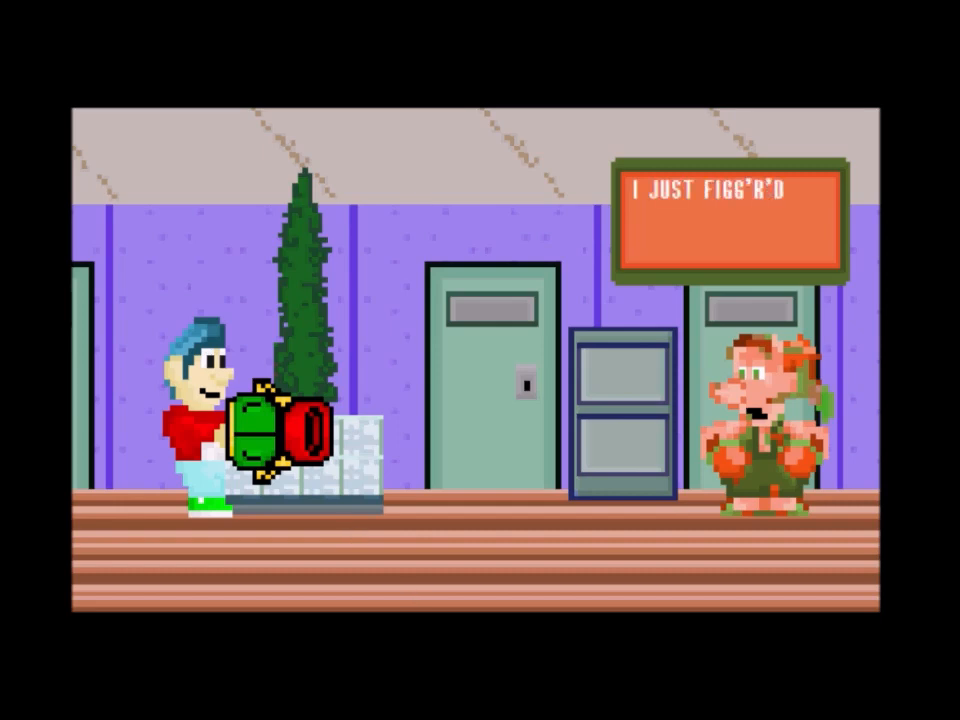
key(Escape)
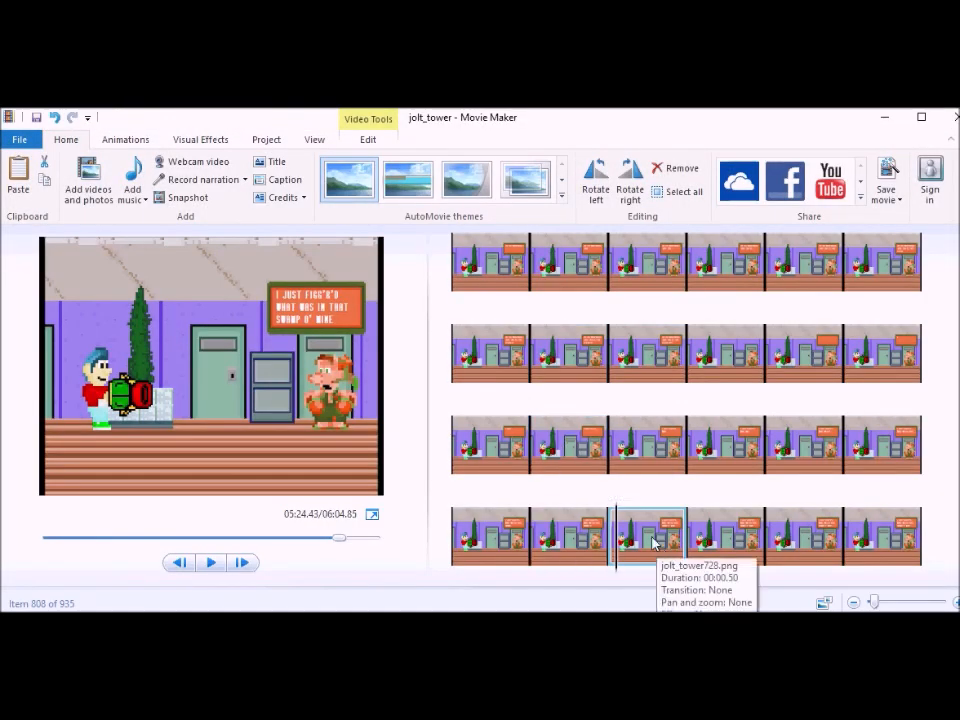
- Replay the pig character's dialogue from around the "DO YOU KNOW WHERE THAT" line in the preview
click(558, 448)
click(488, 286)
click(211, 562)
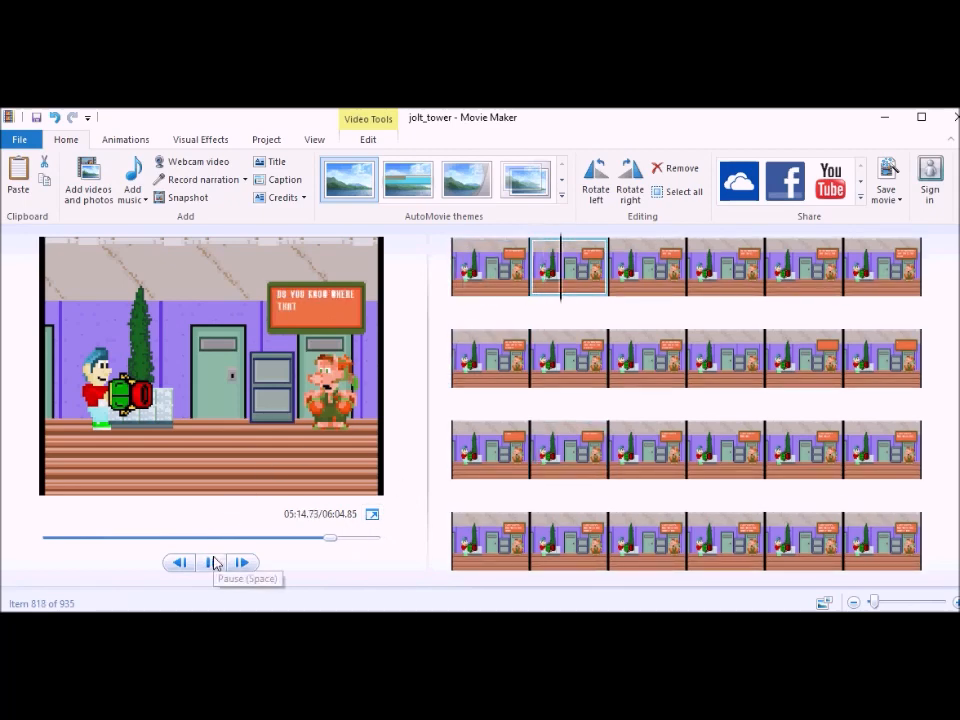